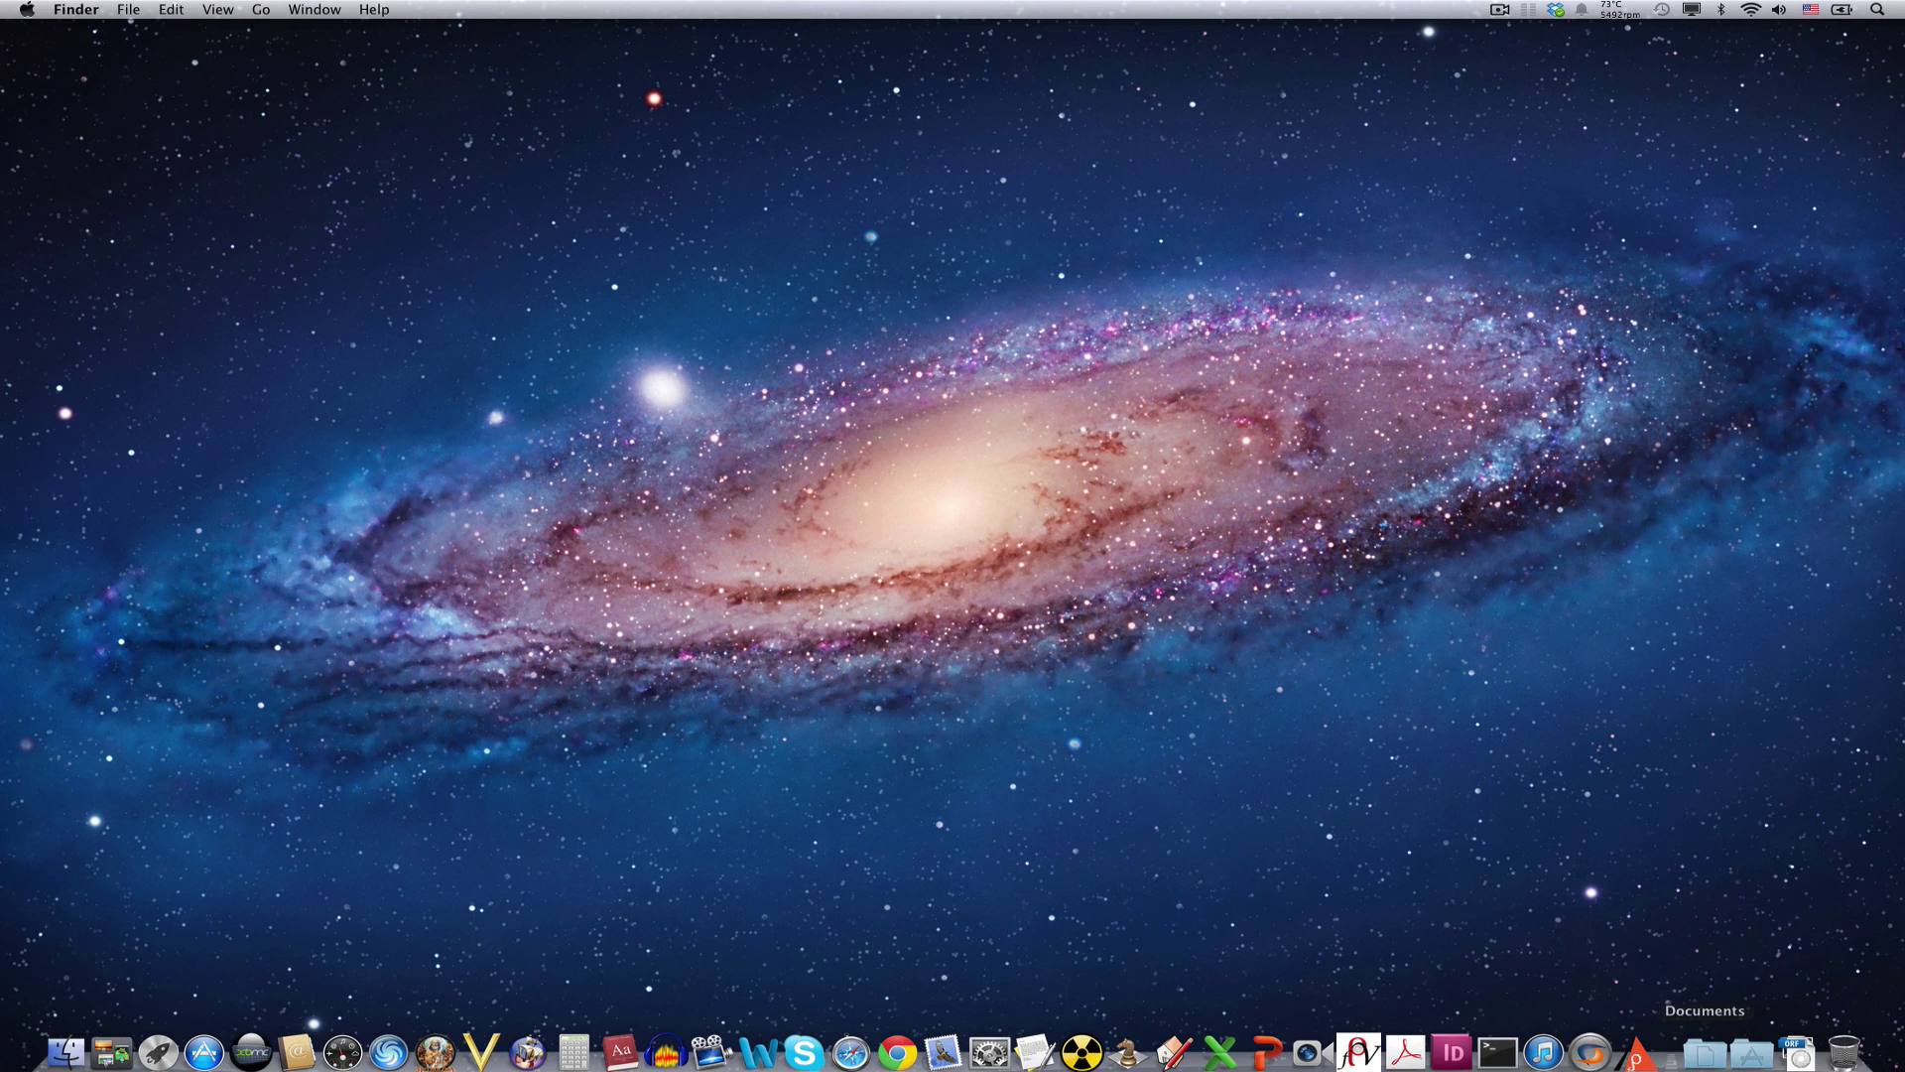
Launch RawDigger and open the raw file EM10LL002003.ORF.
left_click(1637, 1044)
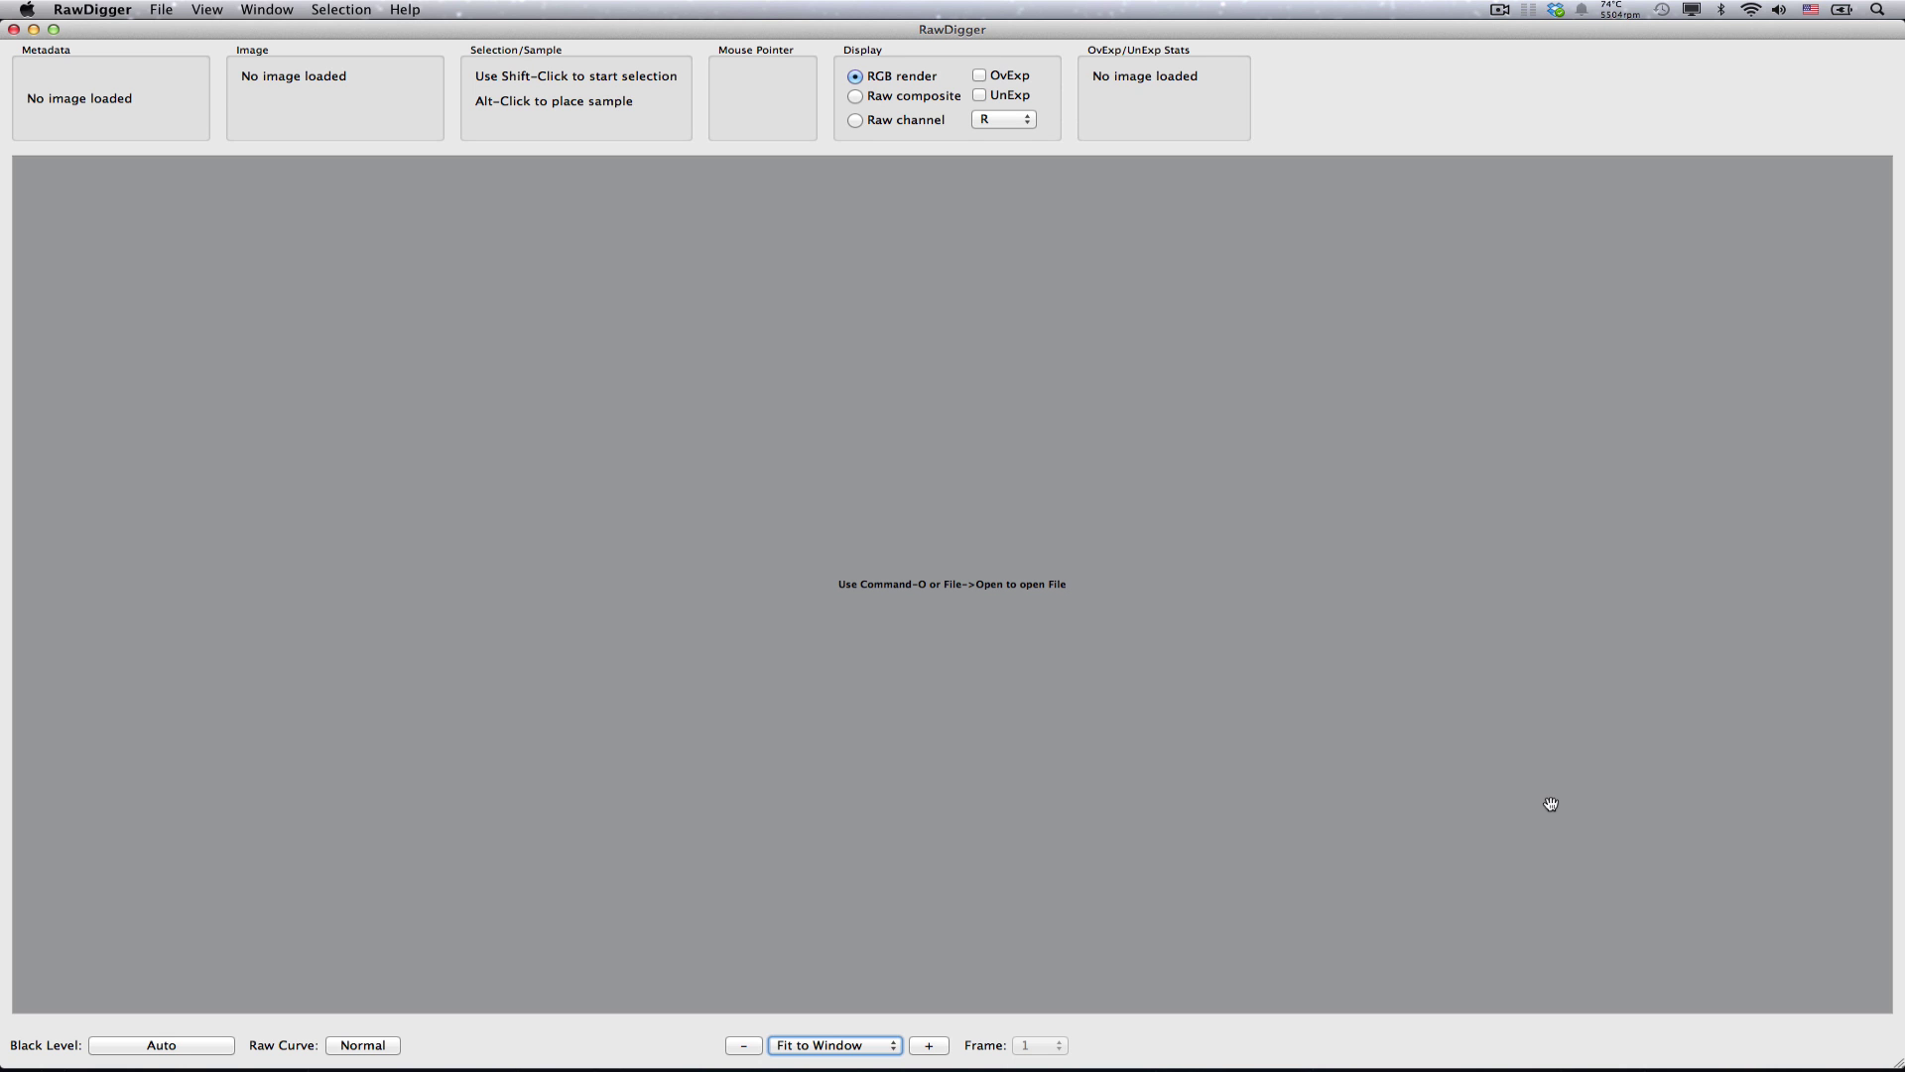
key("super+o")
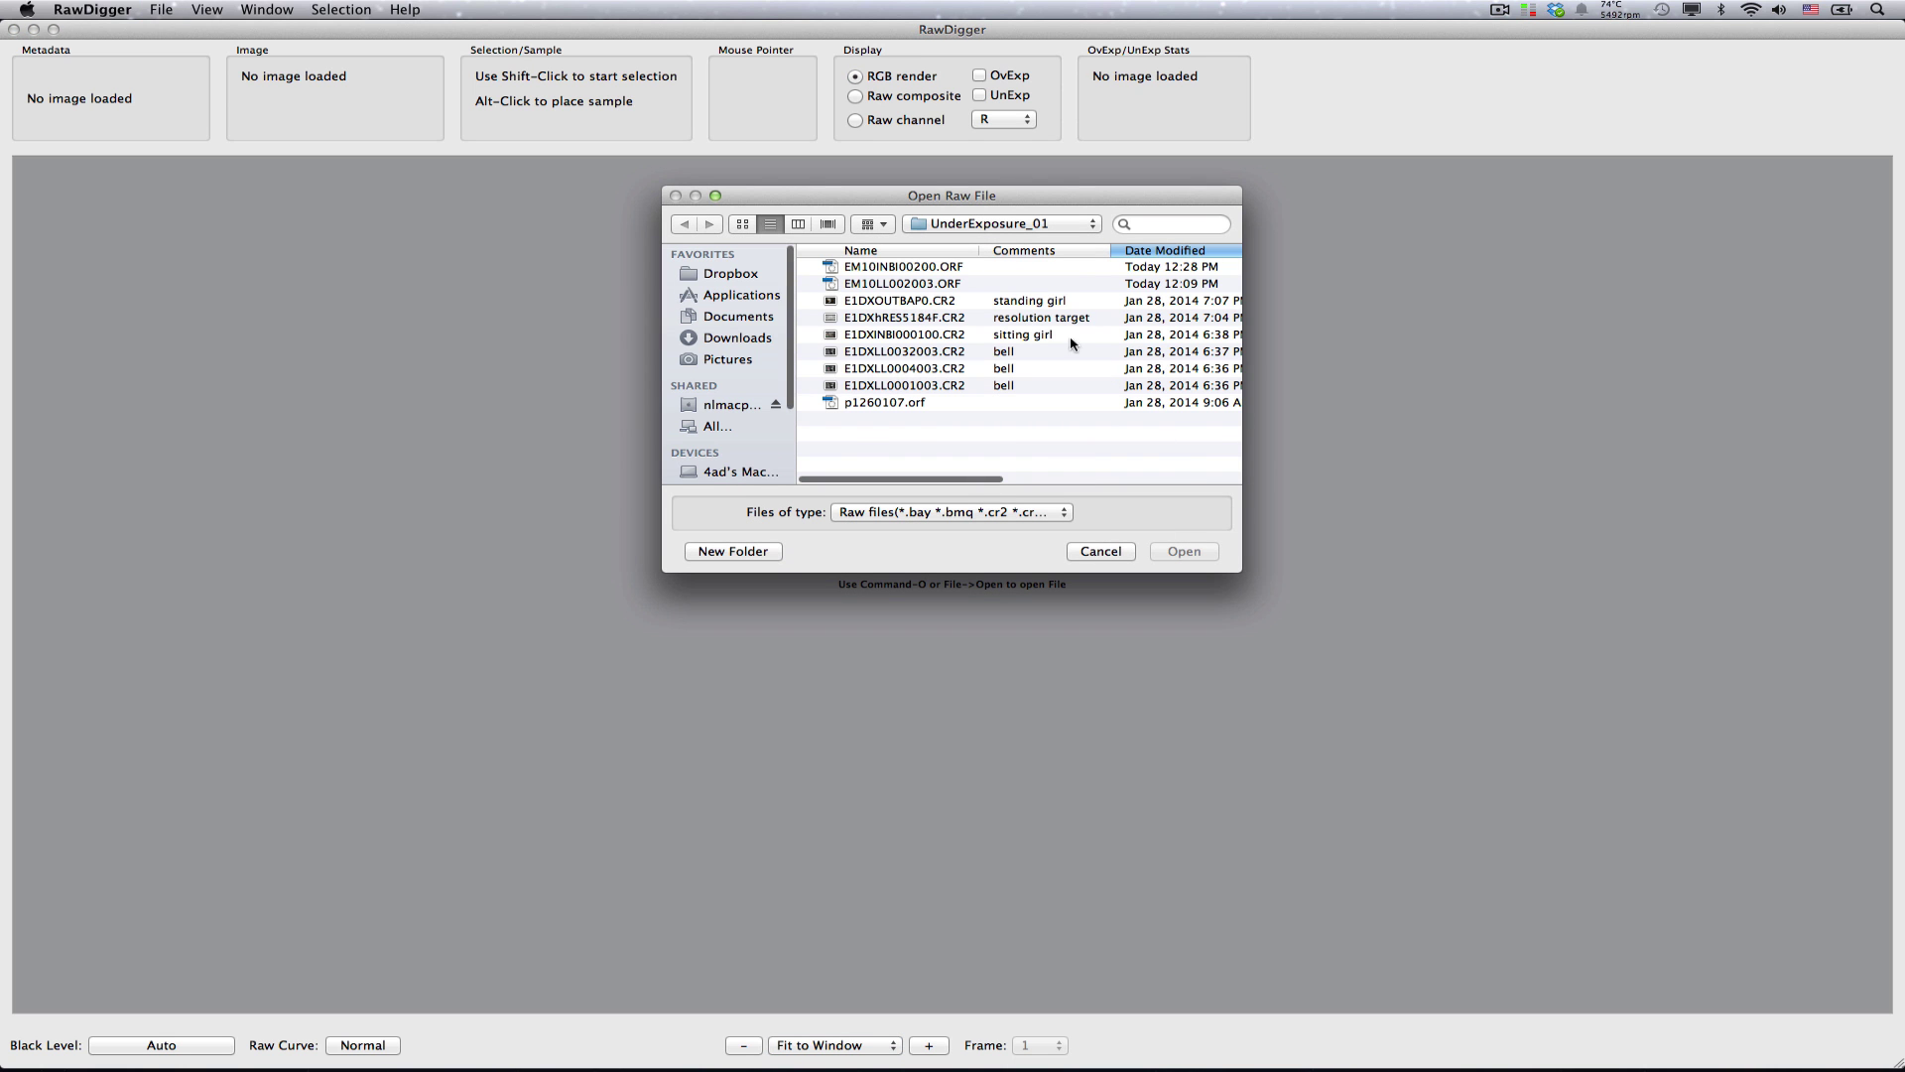
left_click(1006, 282)
double_click(1005, 282)
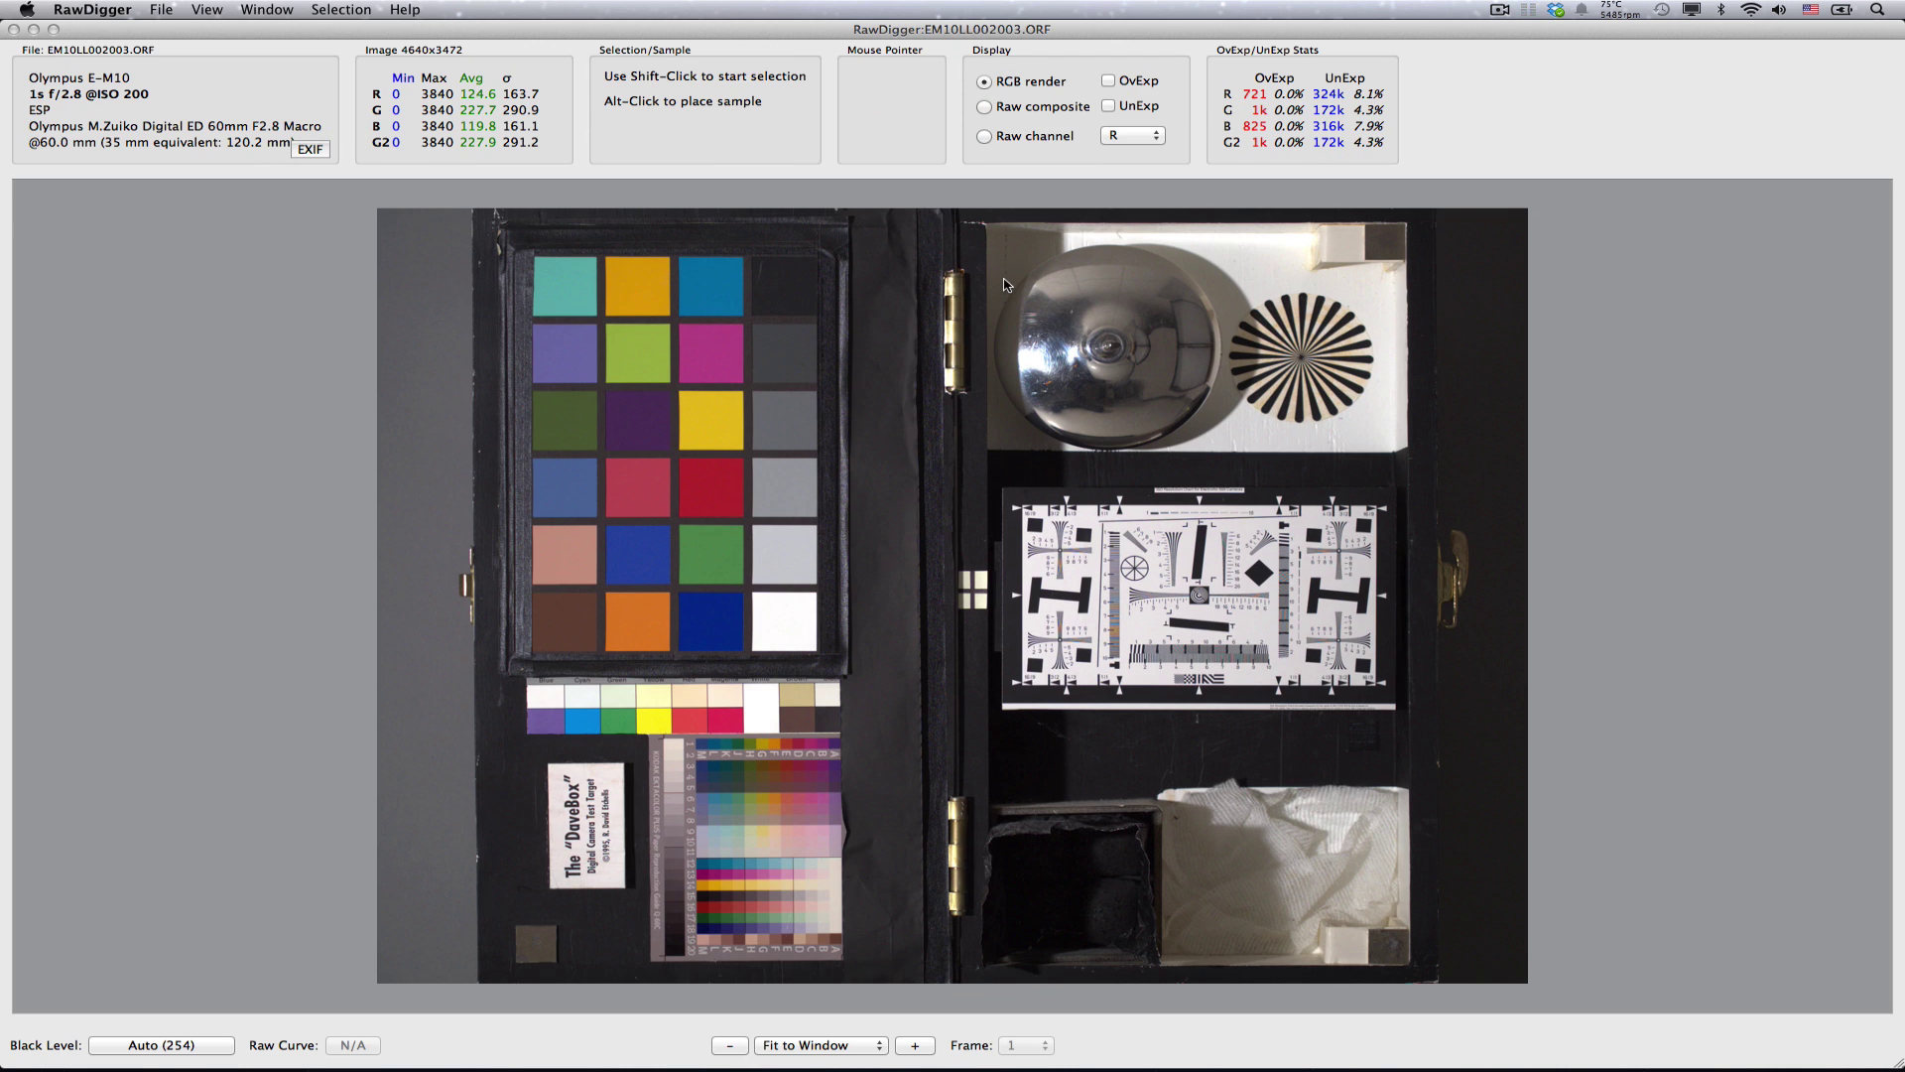
Mark overexposed pixels and show histograms for a selection around the chrome sphere.
left_click(1107, 80)
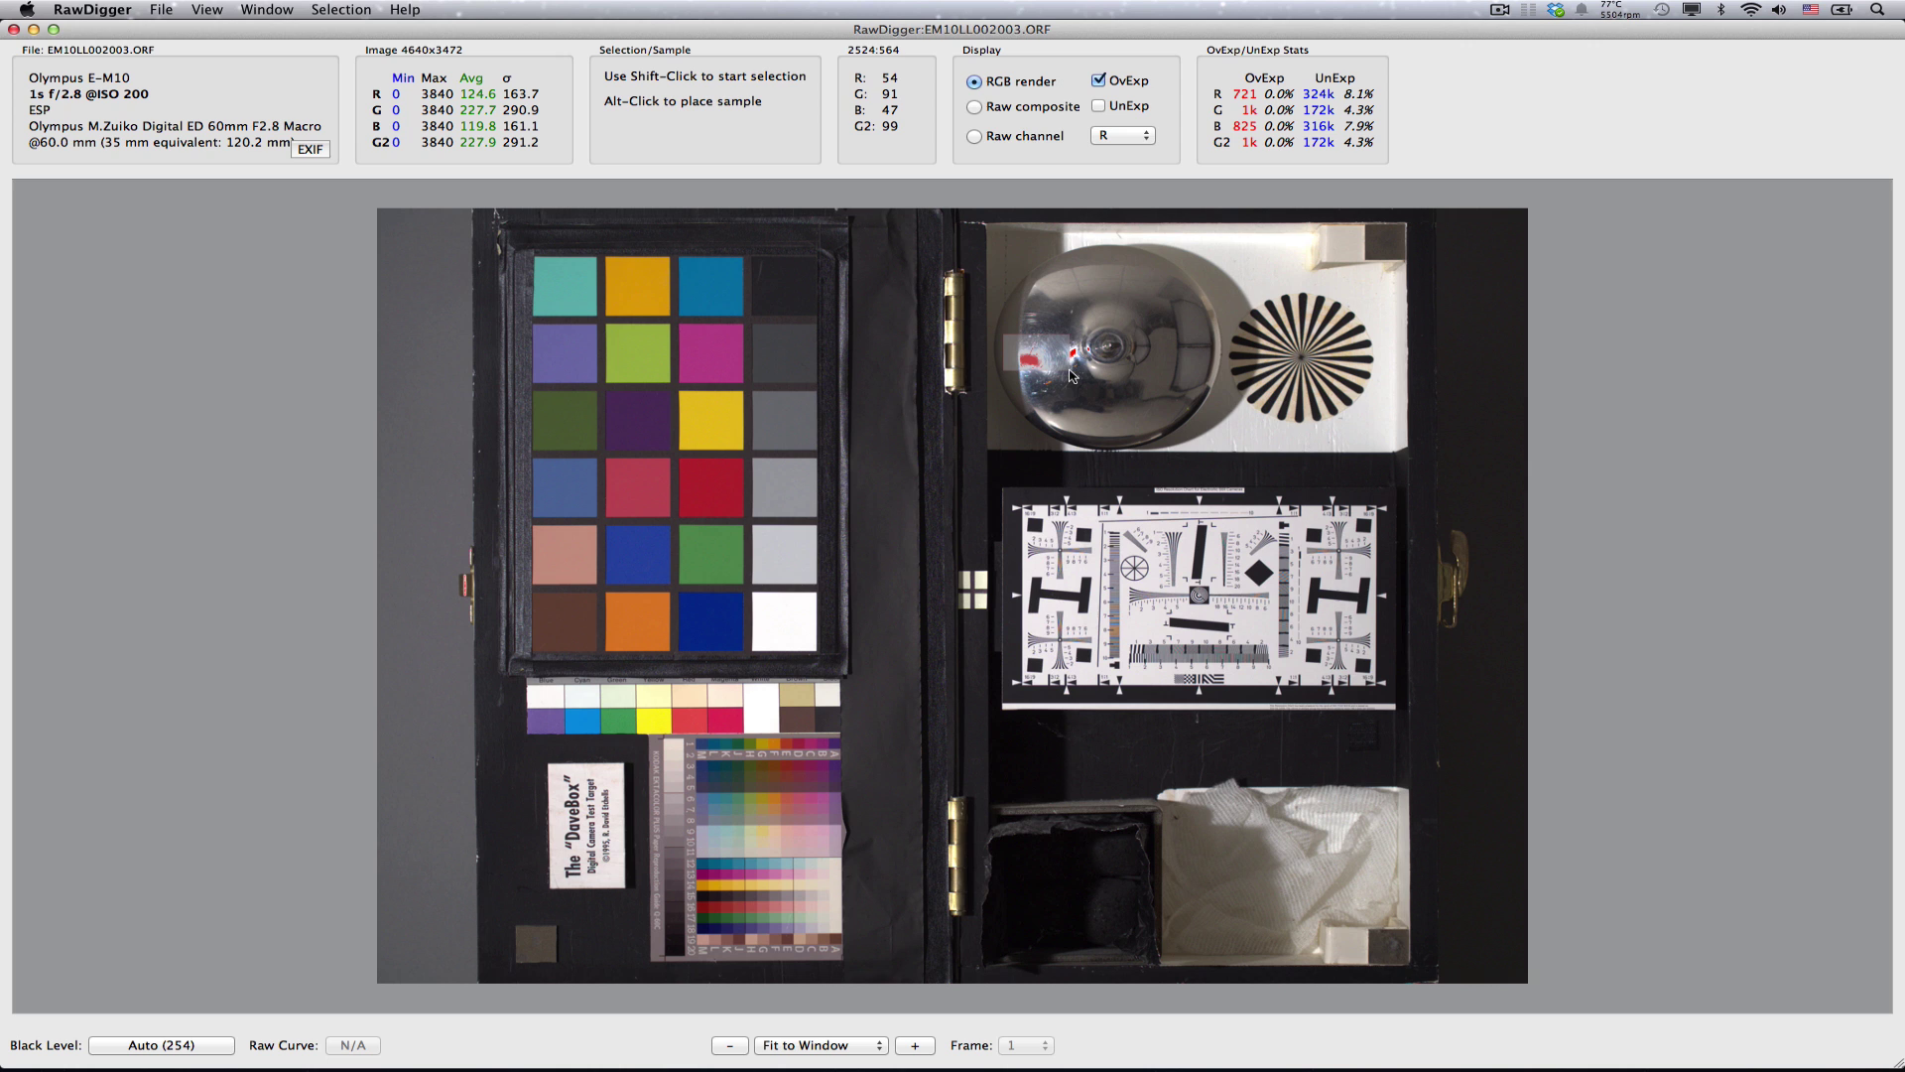
left_click_drag(1072, 376, 1088, 382)
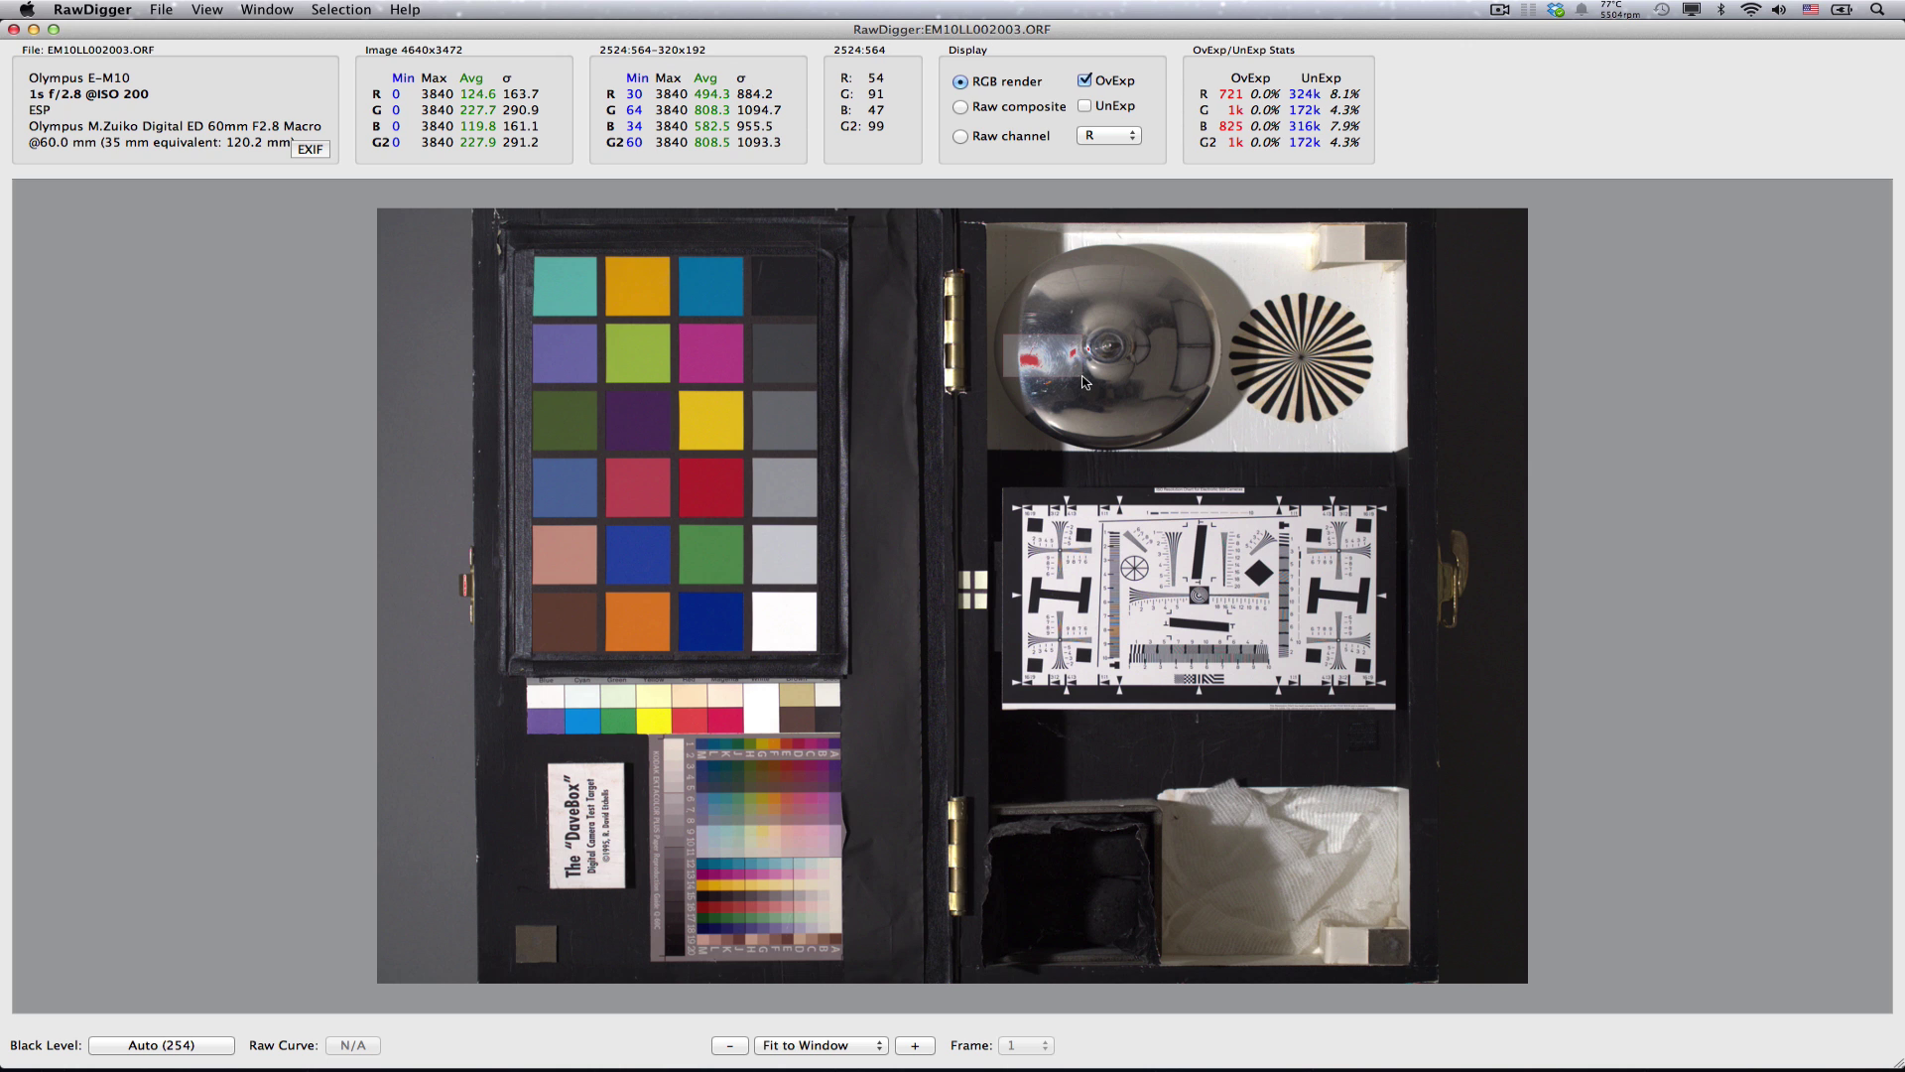
left_click(341, 10)
left_click(365, 53)
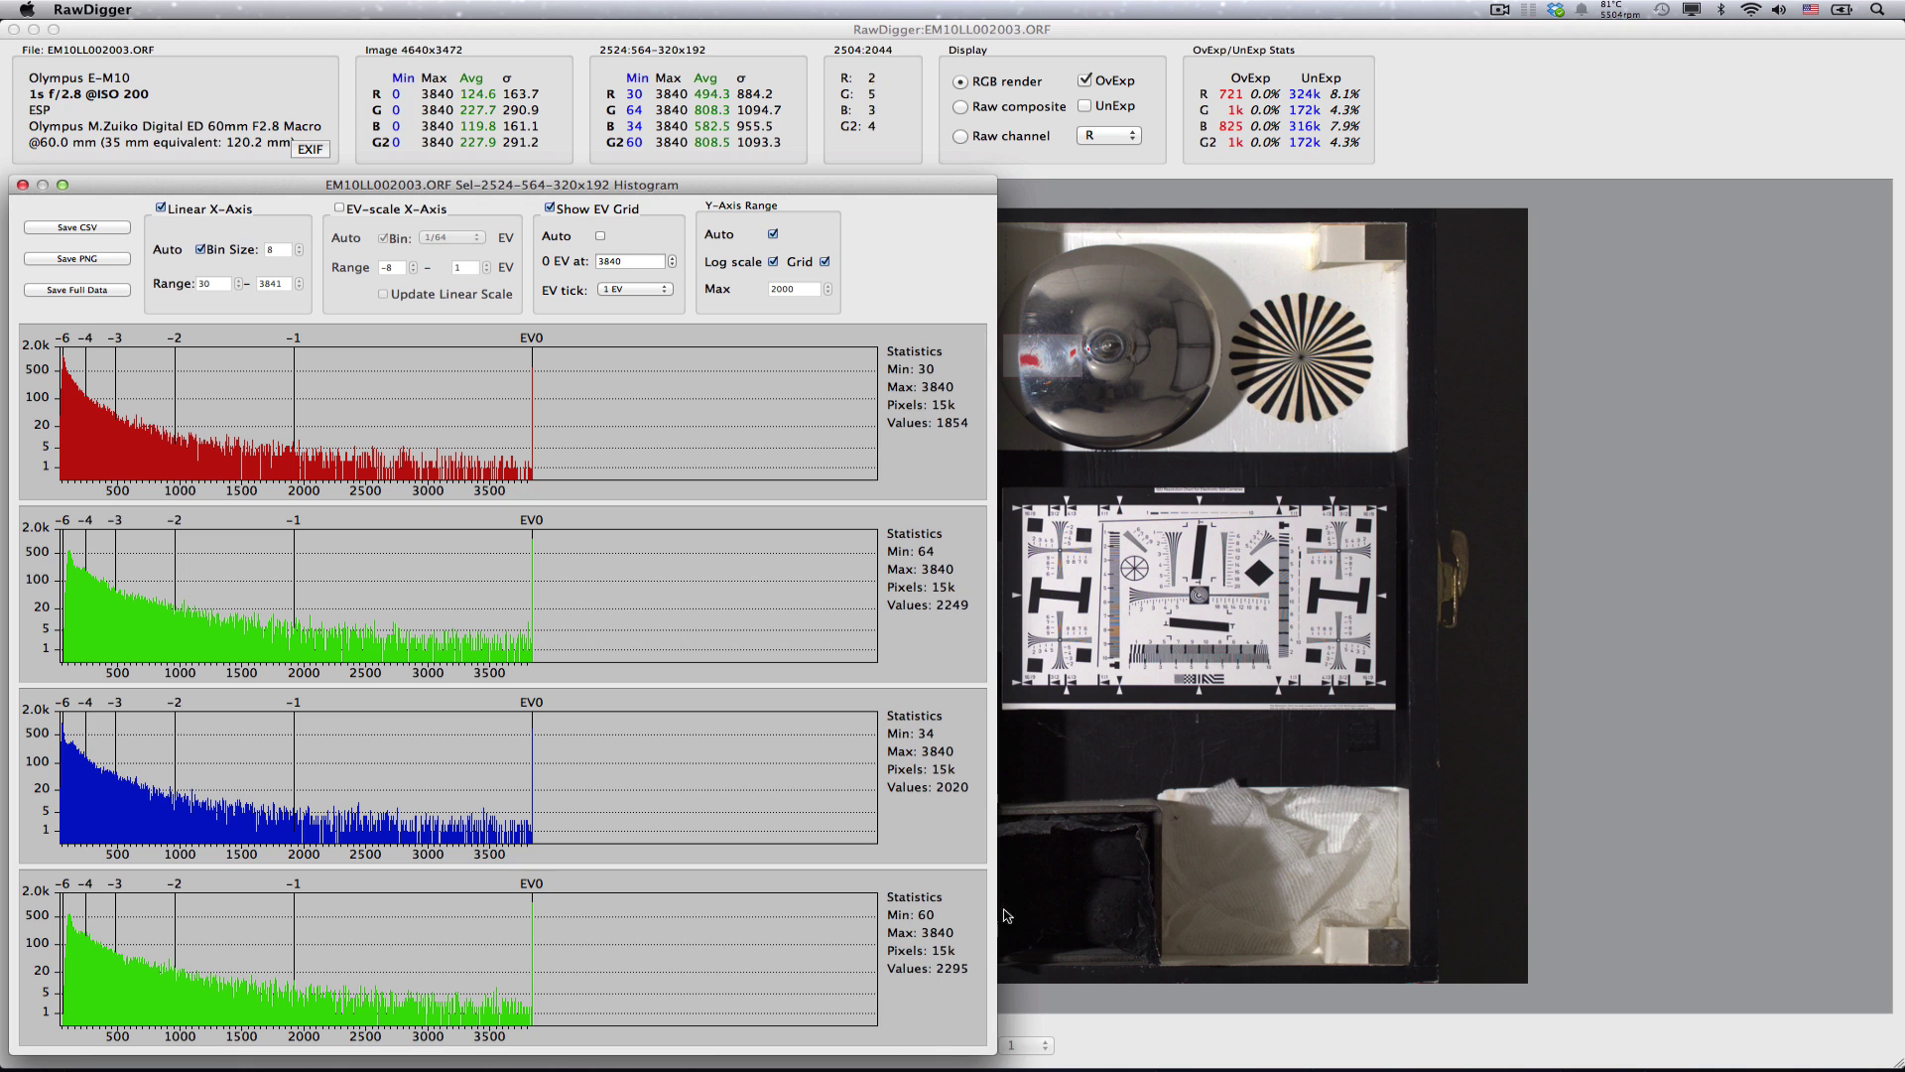
Switch to the Zones.xlsx spreadsheet to review red, green and blue zone levels.
mouse_move(1205, 1046)
left_click(1218, 1033)
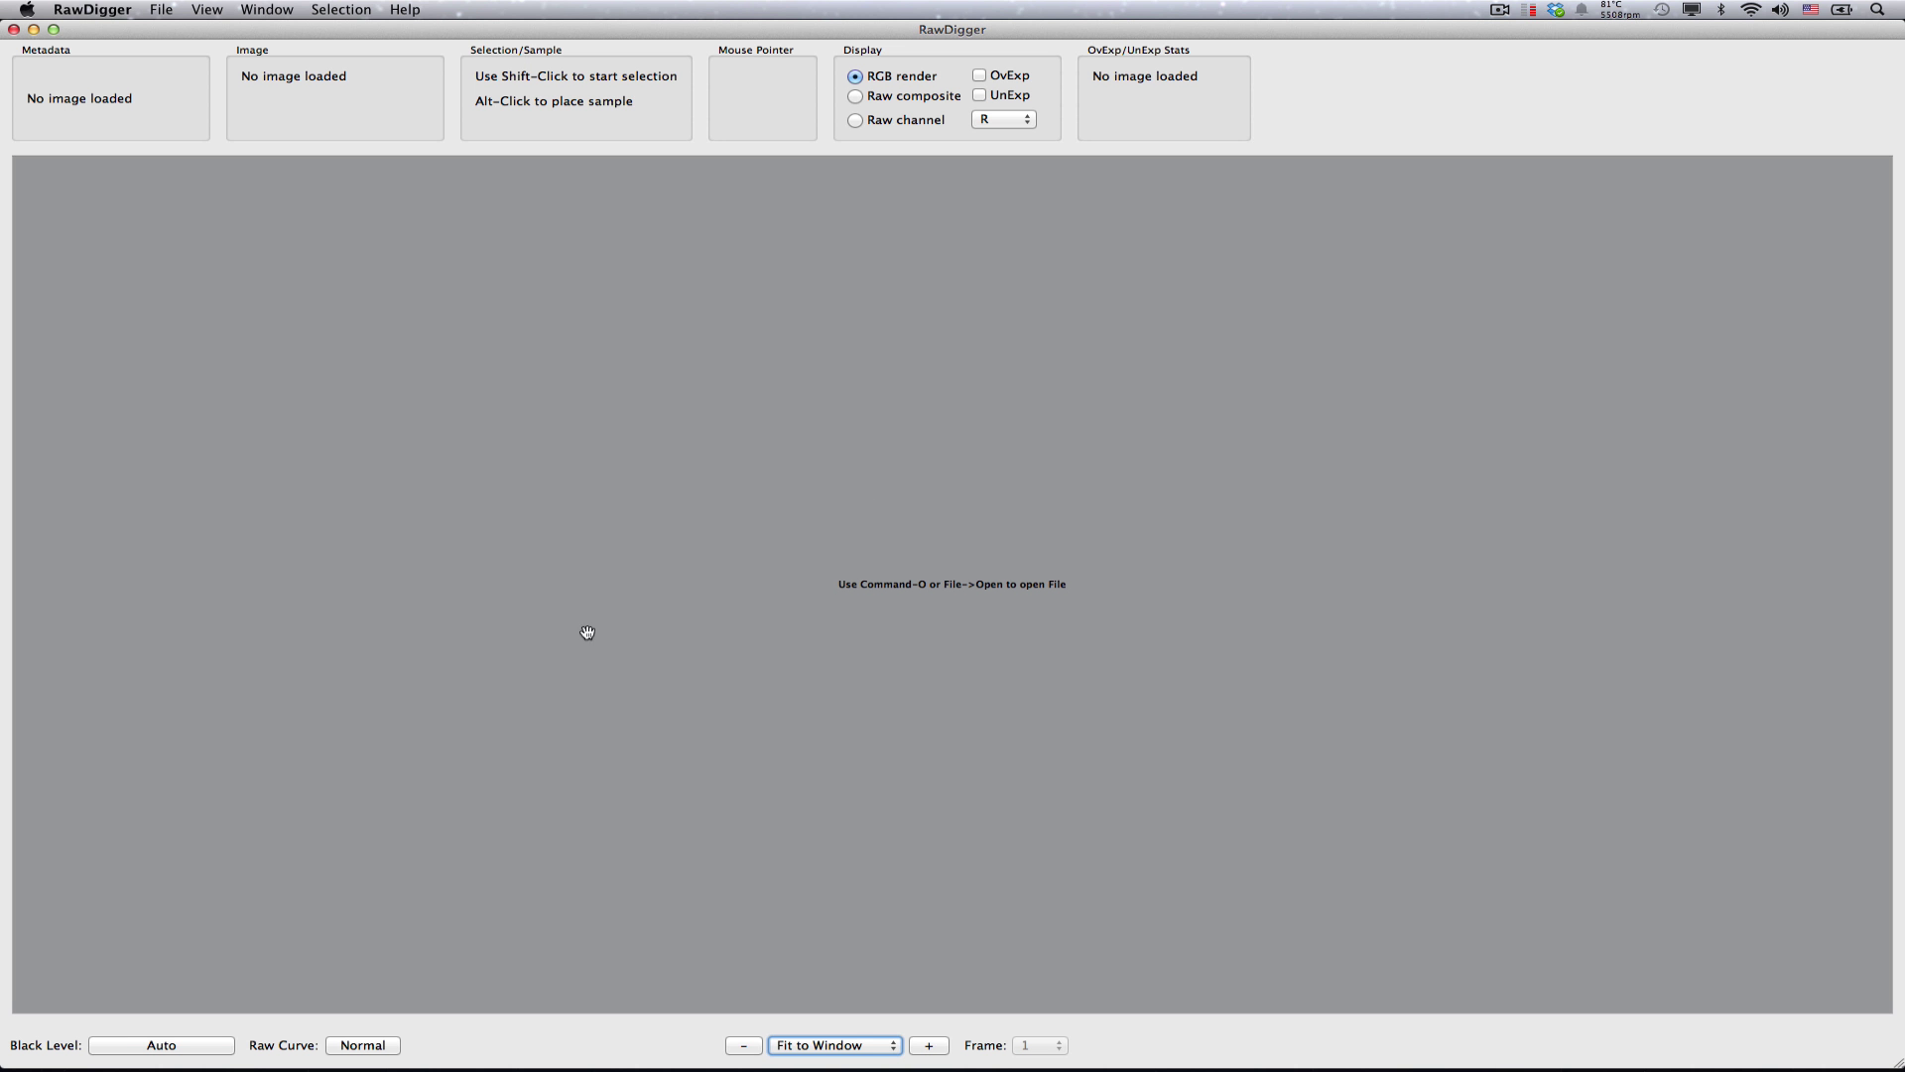
Load _2090276wb.ORF into RawDigger from the UnderExposure_01 folder.
left_click(66, 1042)
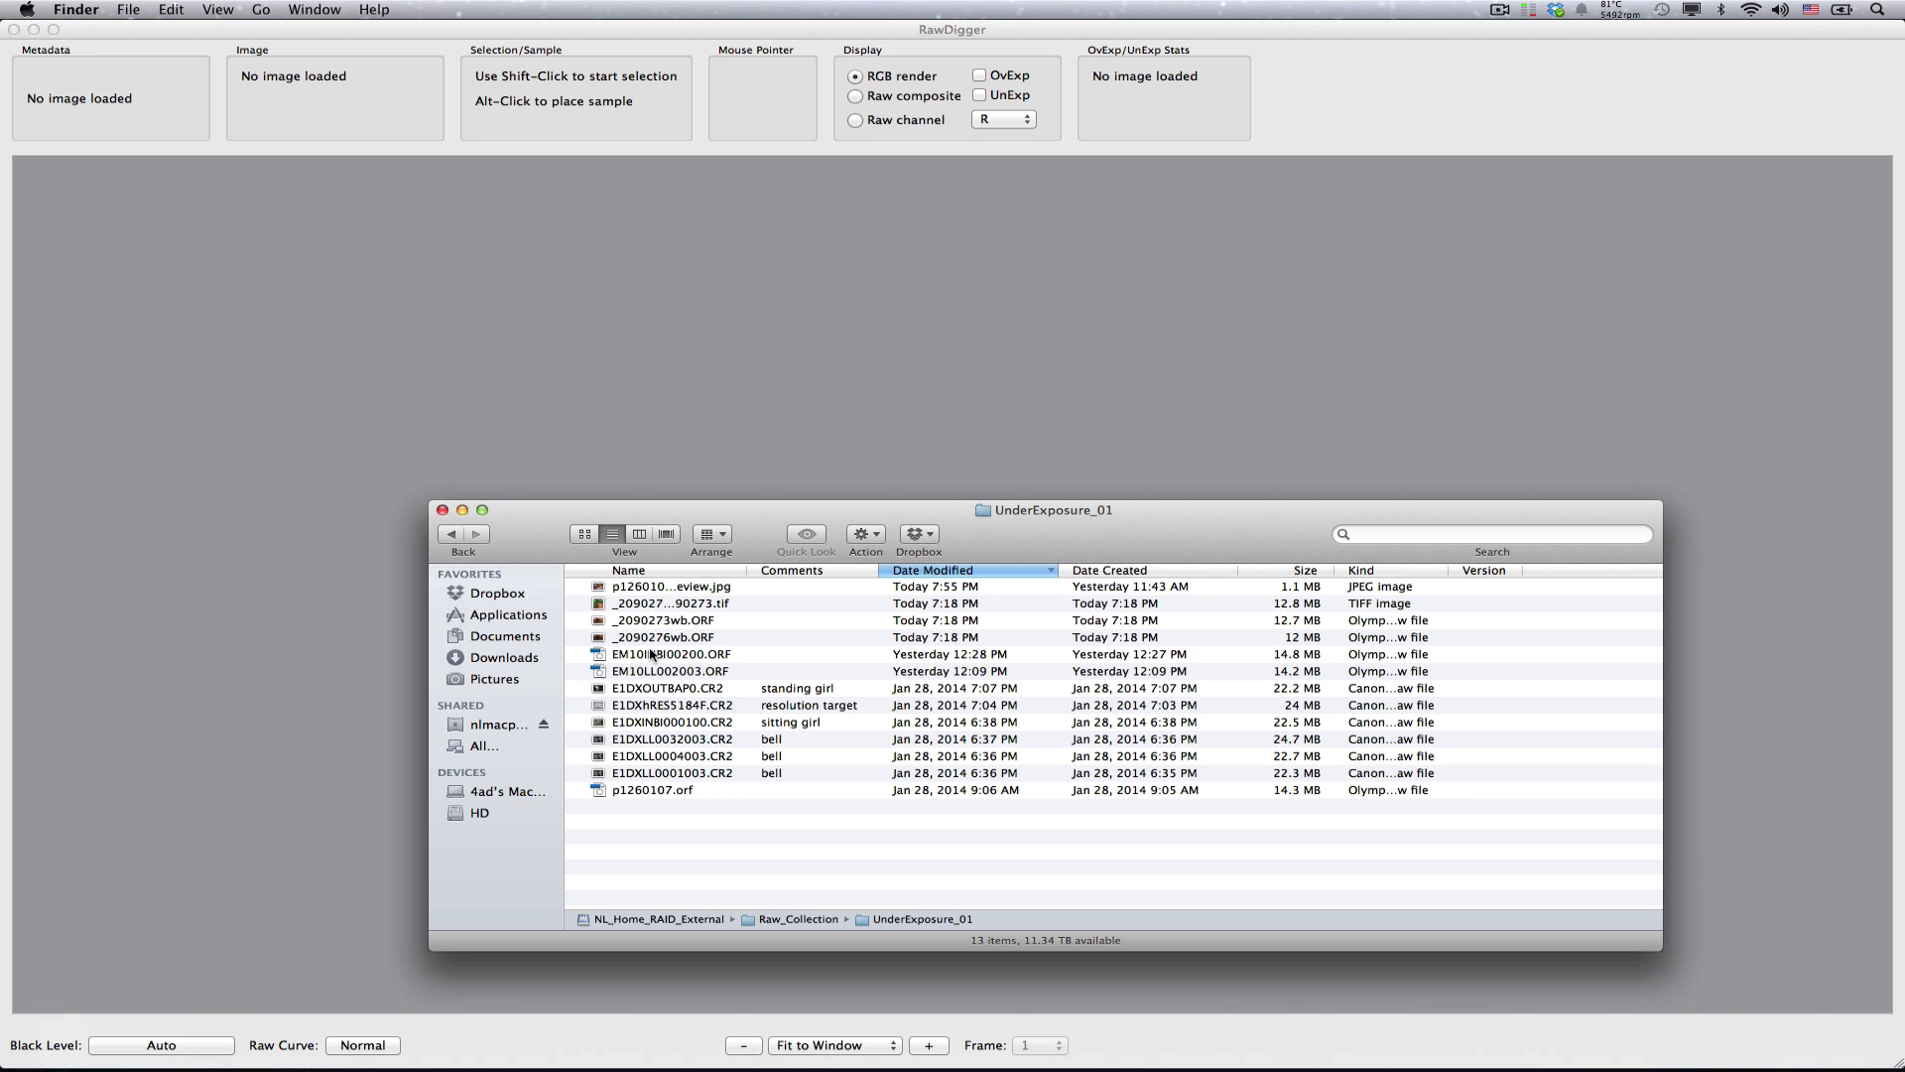
left_click_drag(699, 641, 645, 334)
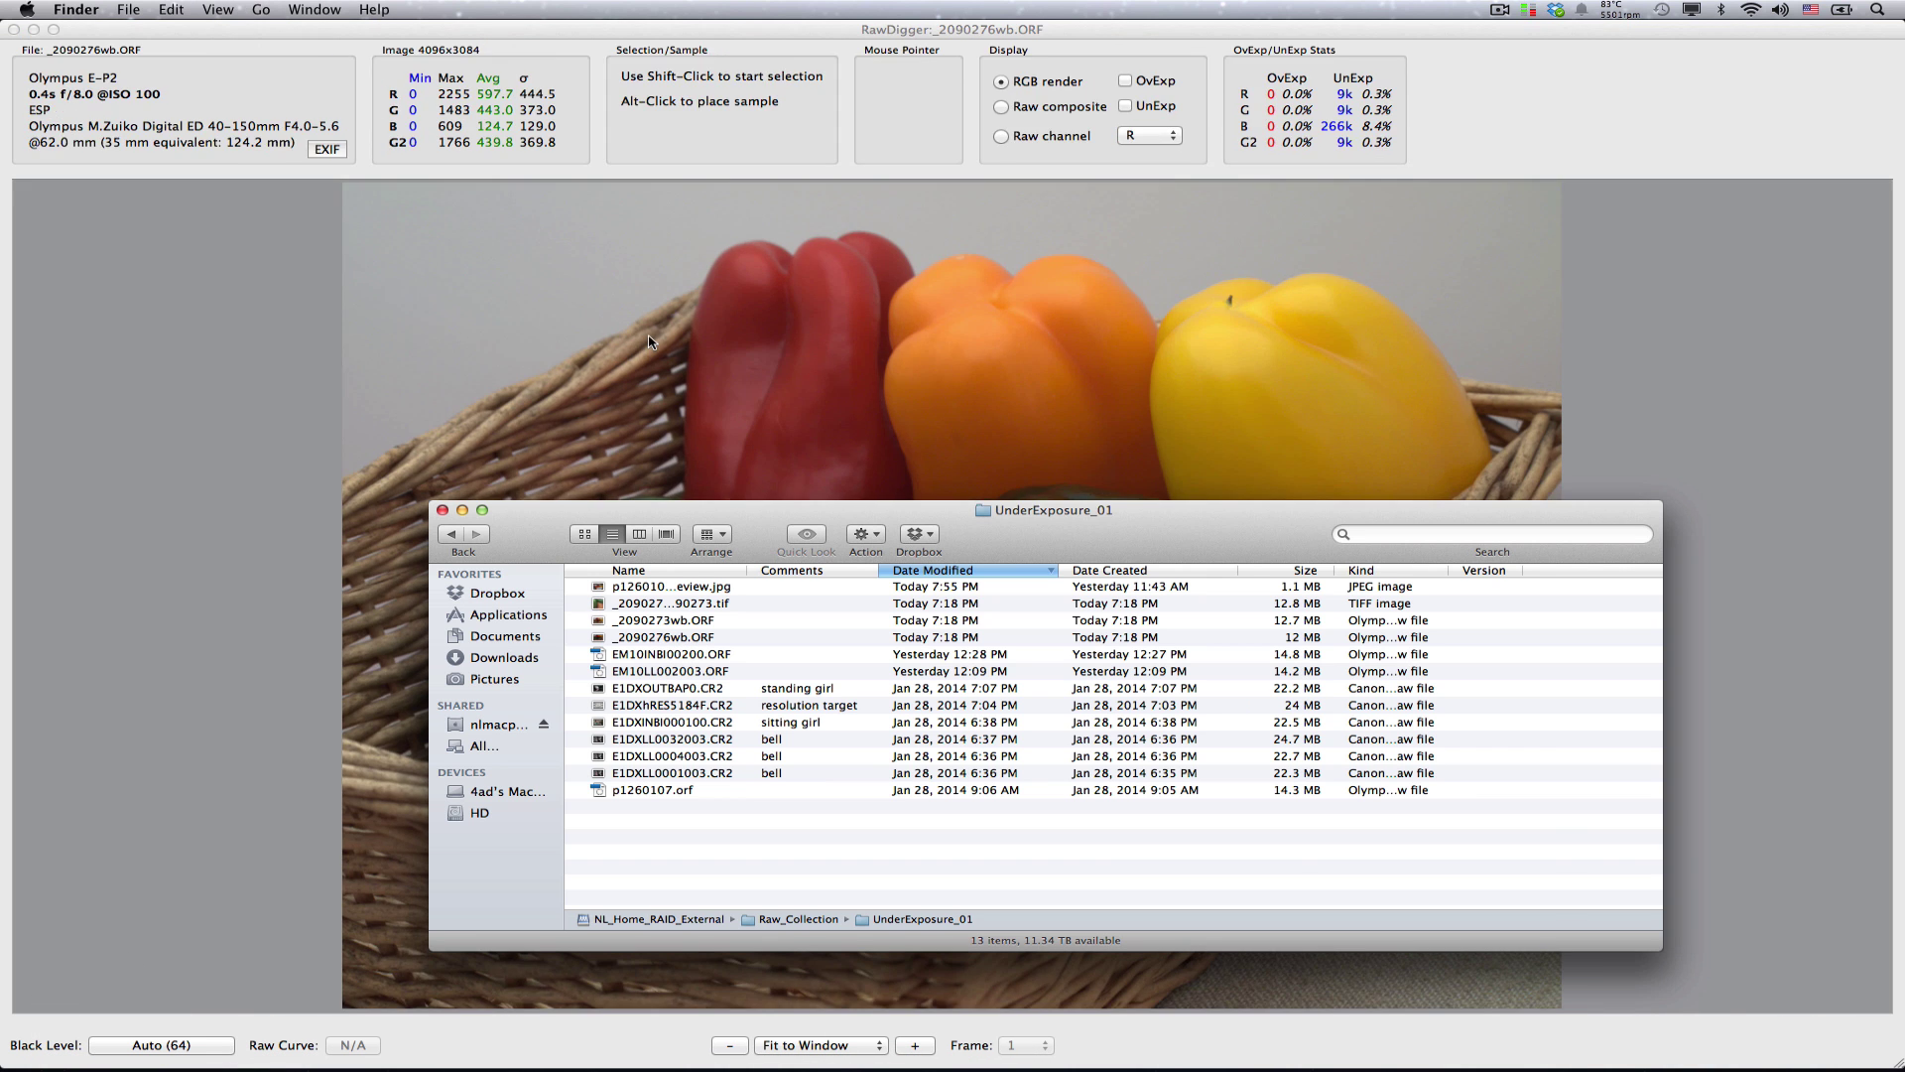
left_click(832, 348)
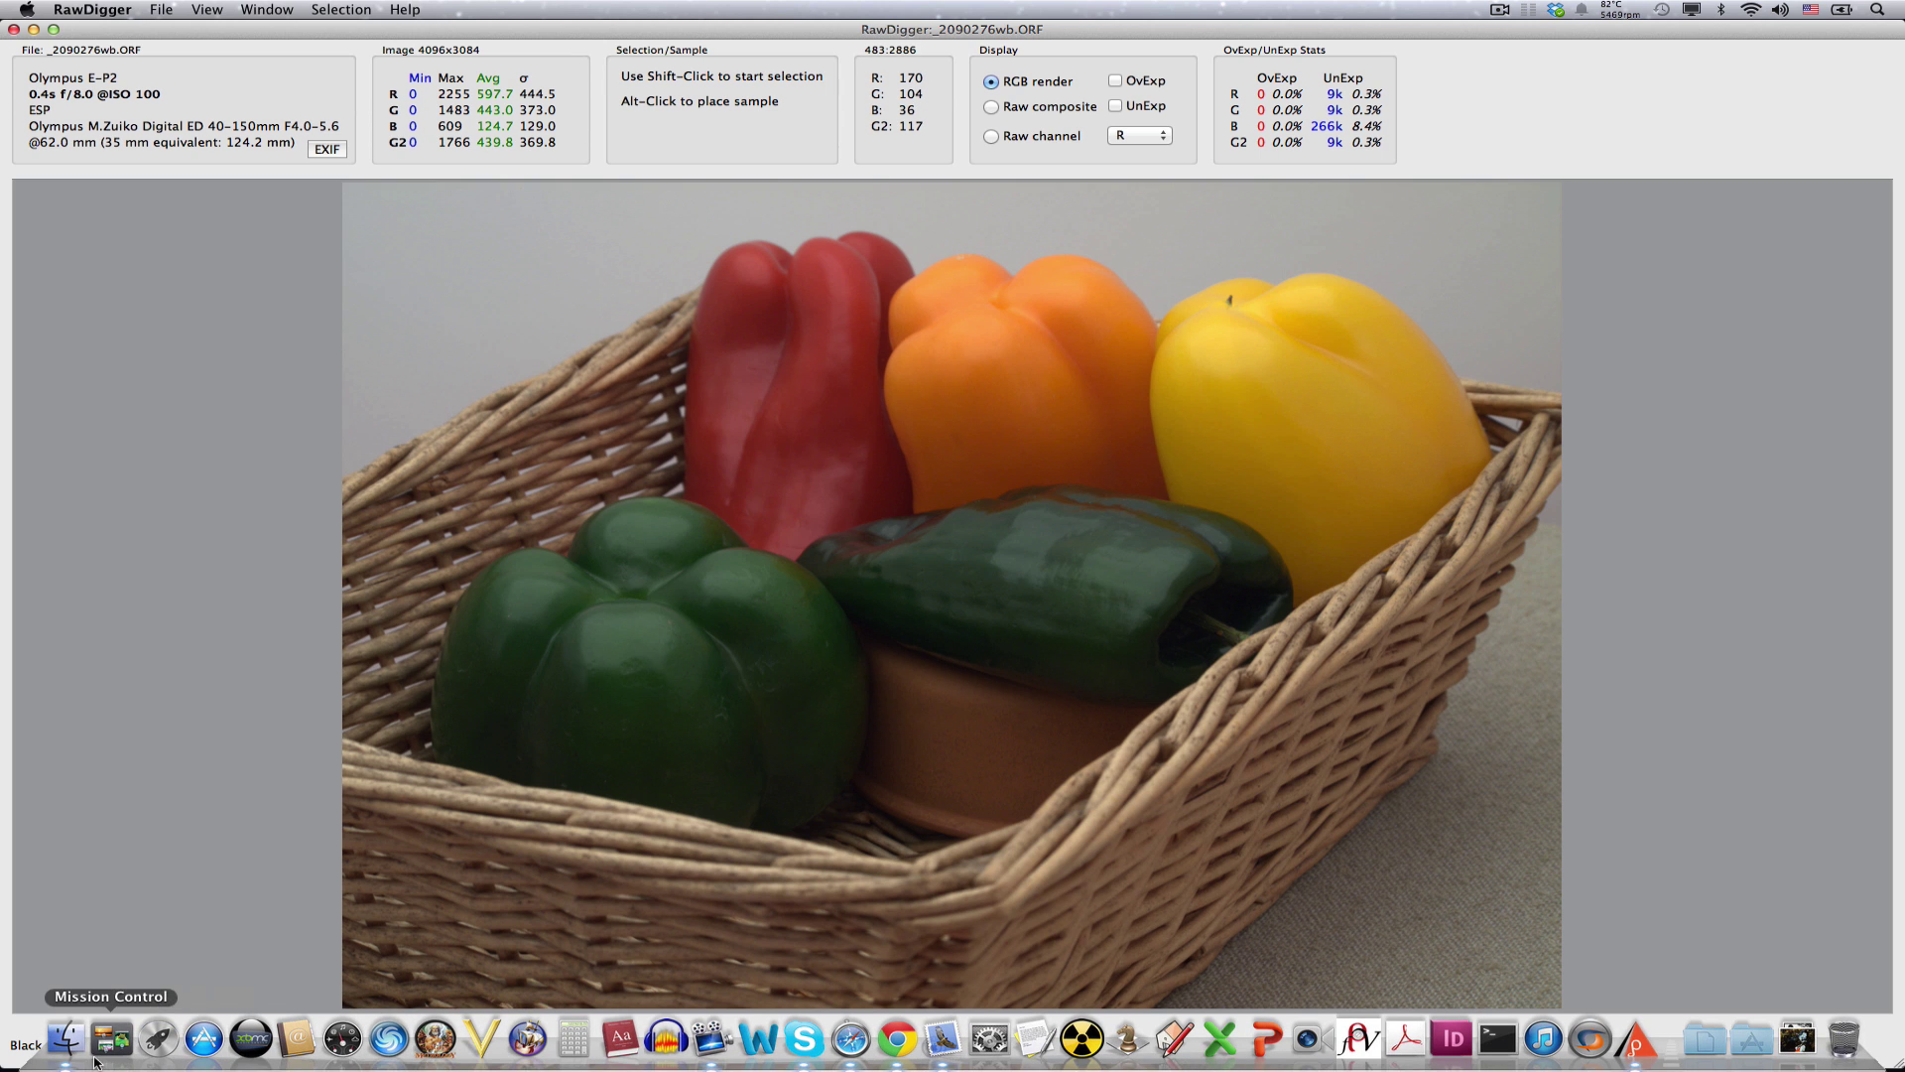
Load _2090273wb.ORF, then turn overexposure marking on and back off.
left_click(86, 1059)
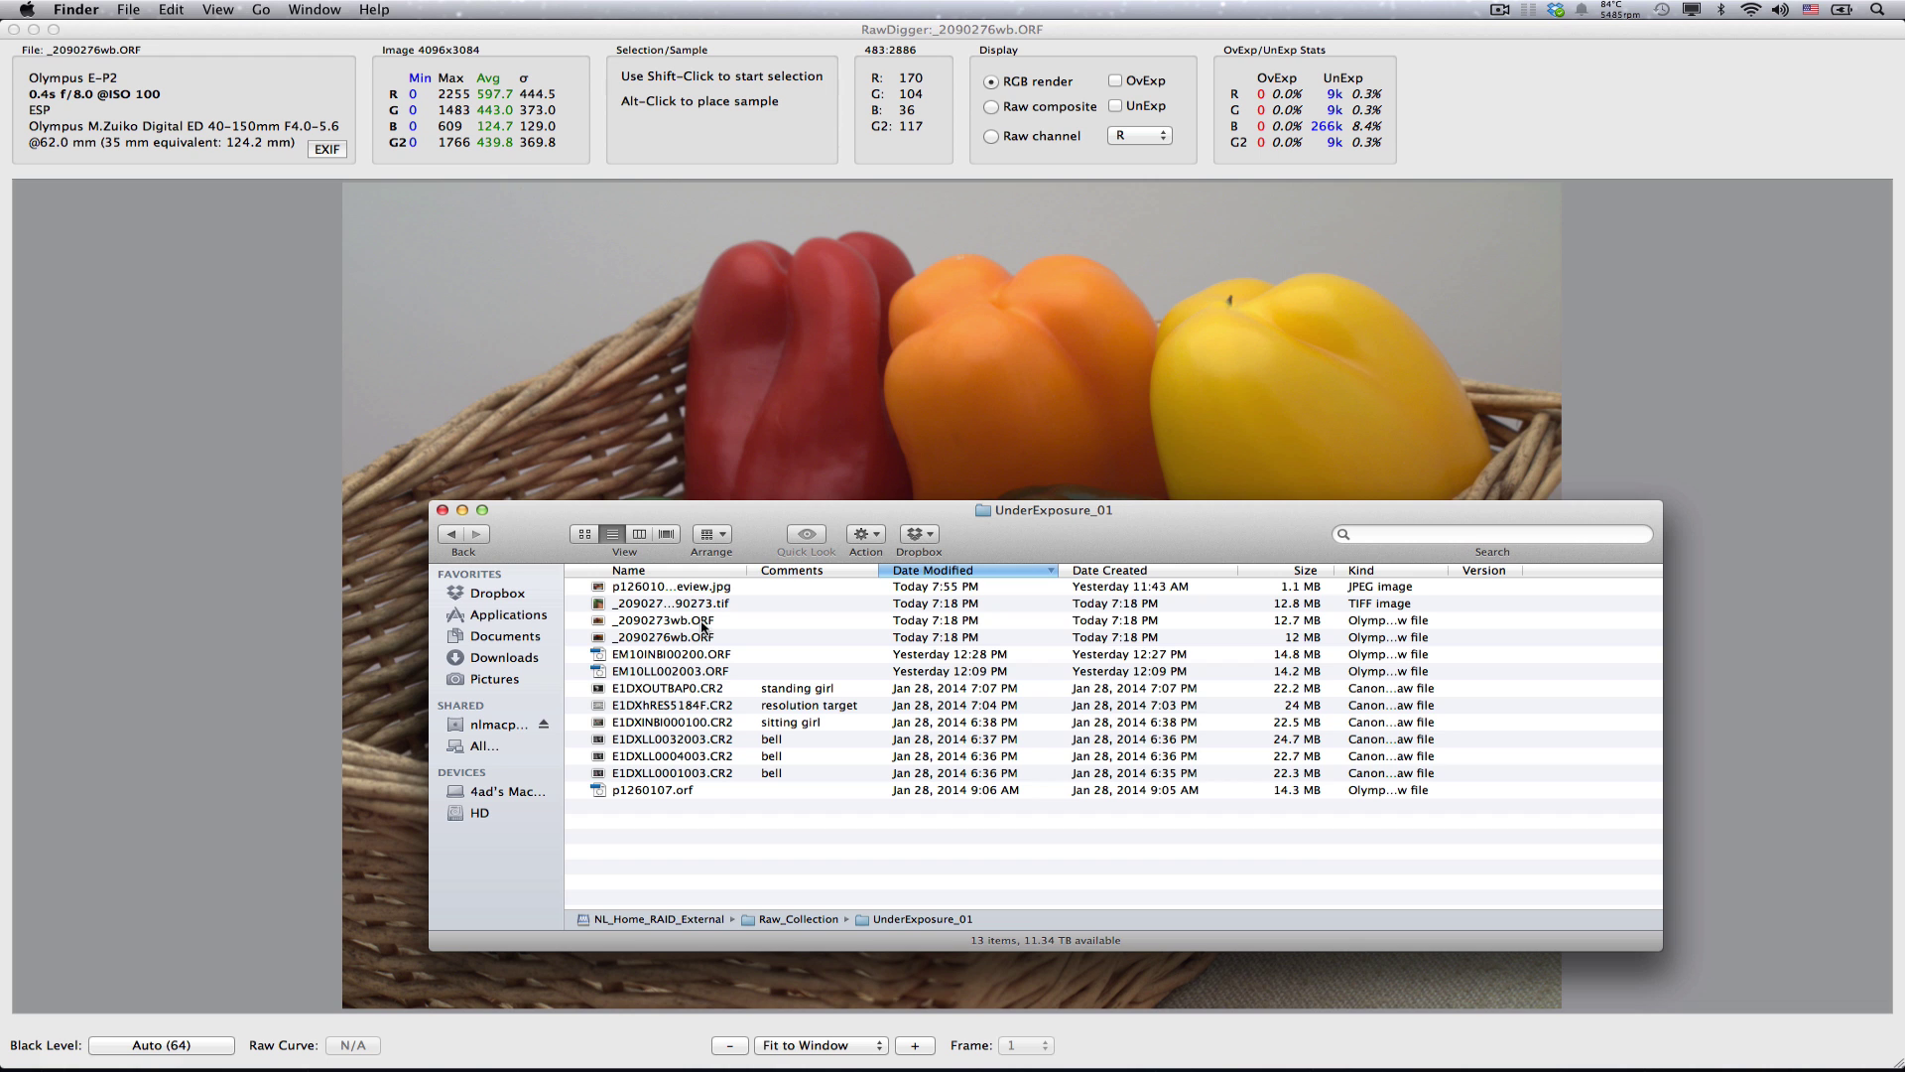
left_click_drag(706, 623, 700, 456)
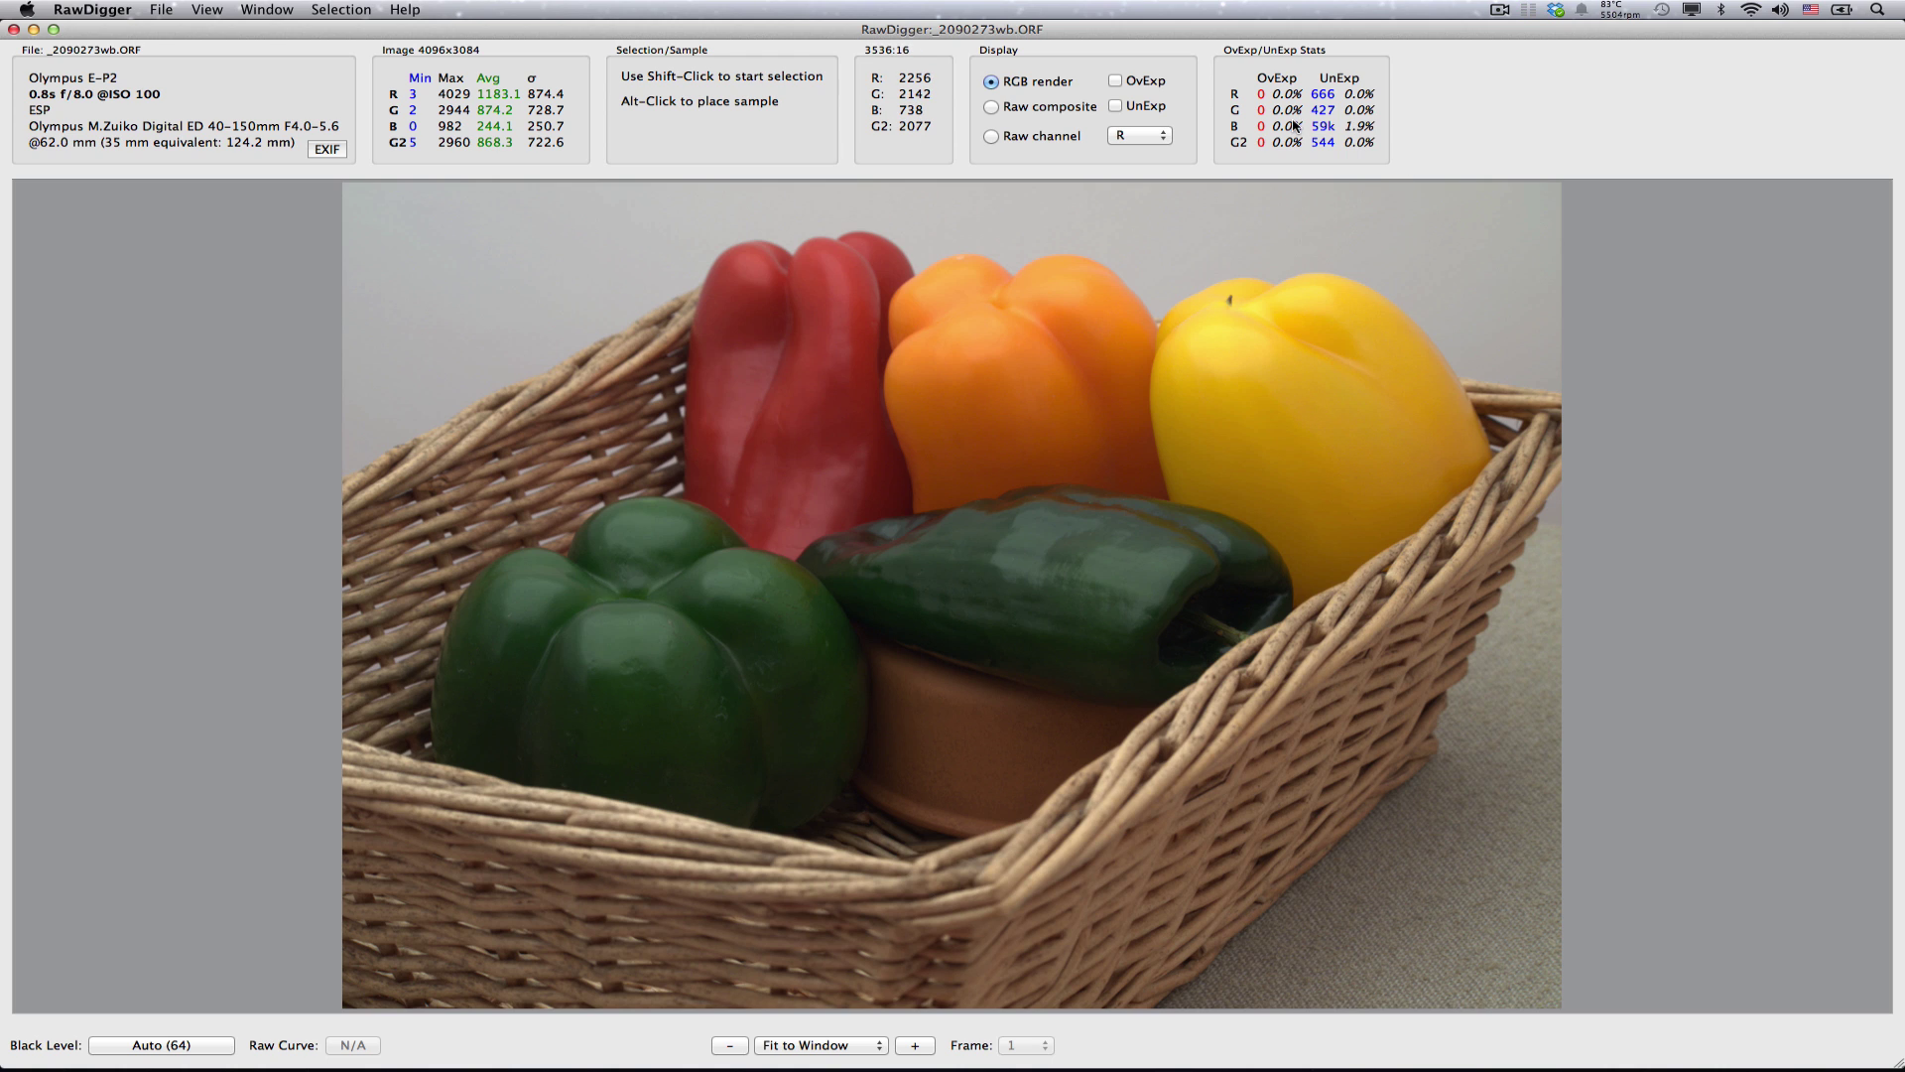
left_click(1151, 84)
left_click(1150, 84)
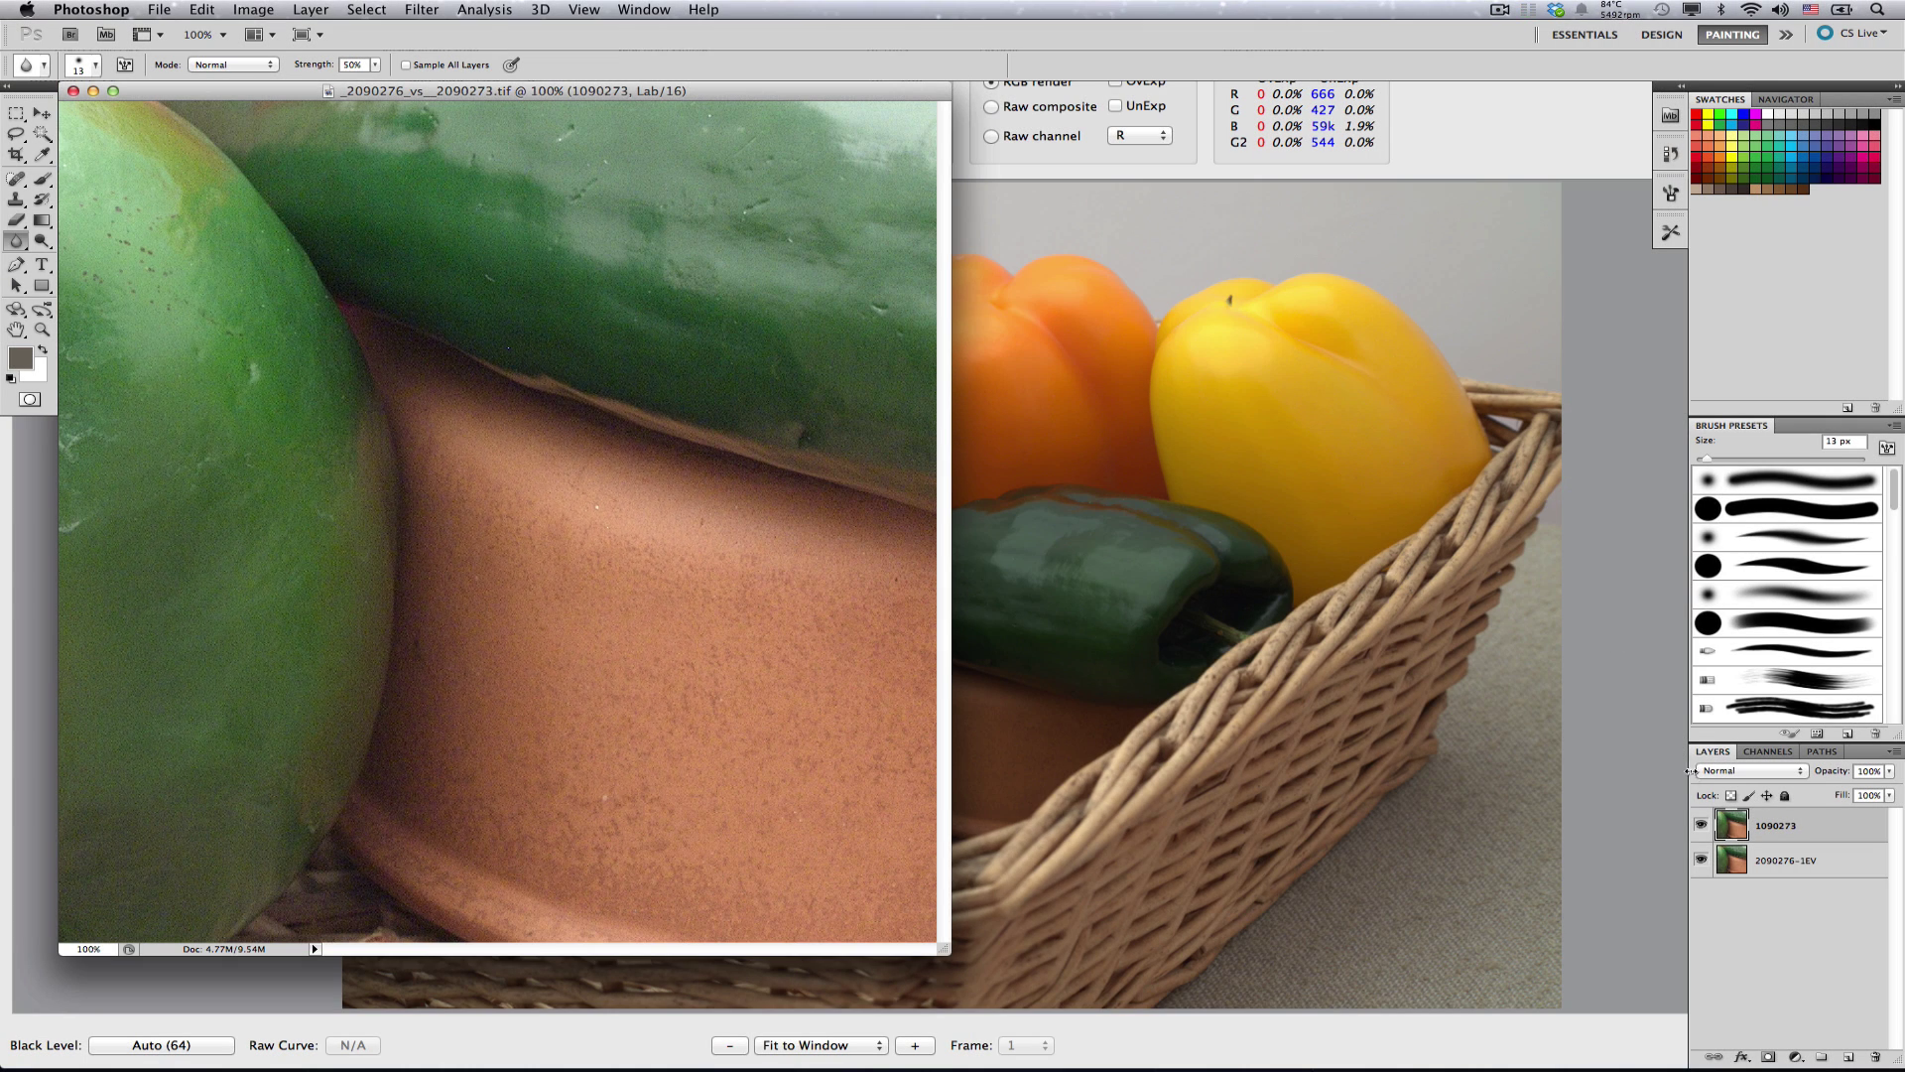
Hide the top 1090273 layer to reveal the 2090276-1EV layer beneath.
left_click(1702, 826)
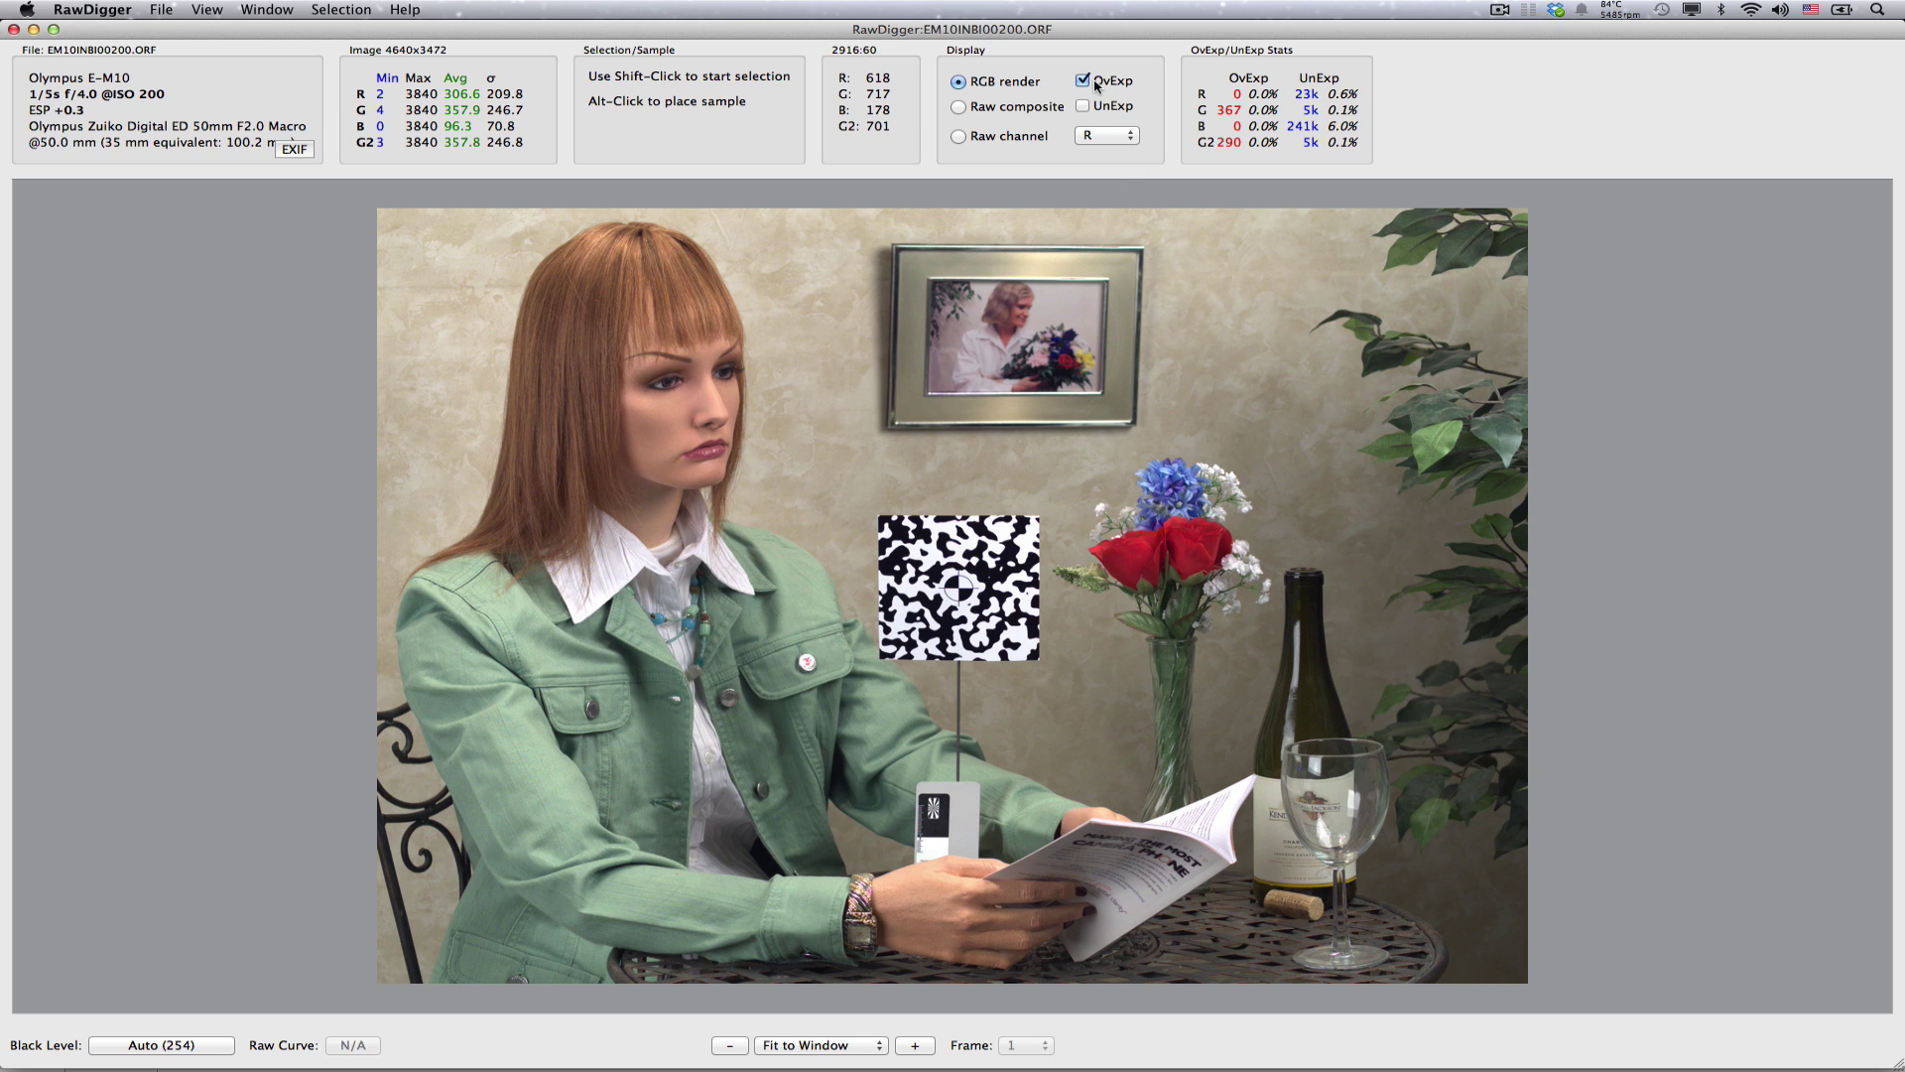
Turn overexposure marking off and back on for EM10INBI00200.ORF.
left_click(1097, 85)
left_click(1101, 86)
View the EXIF data showing +0.3 exposure compensation, then close it.
left_click(296, 157)
scroll(935, 558, "down", 3)
scroll(935, 557, "down", 3)
scroll(935, 557, "down", 2)
scroll(936, 556, "down", 1)
scroll(936, 557, "down", 1)
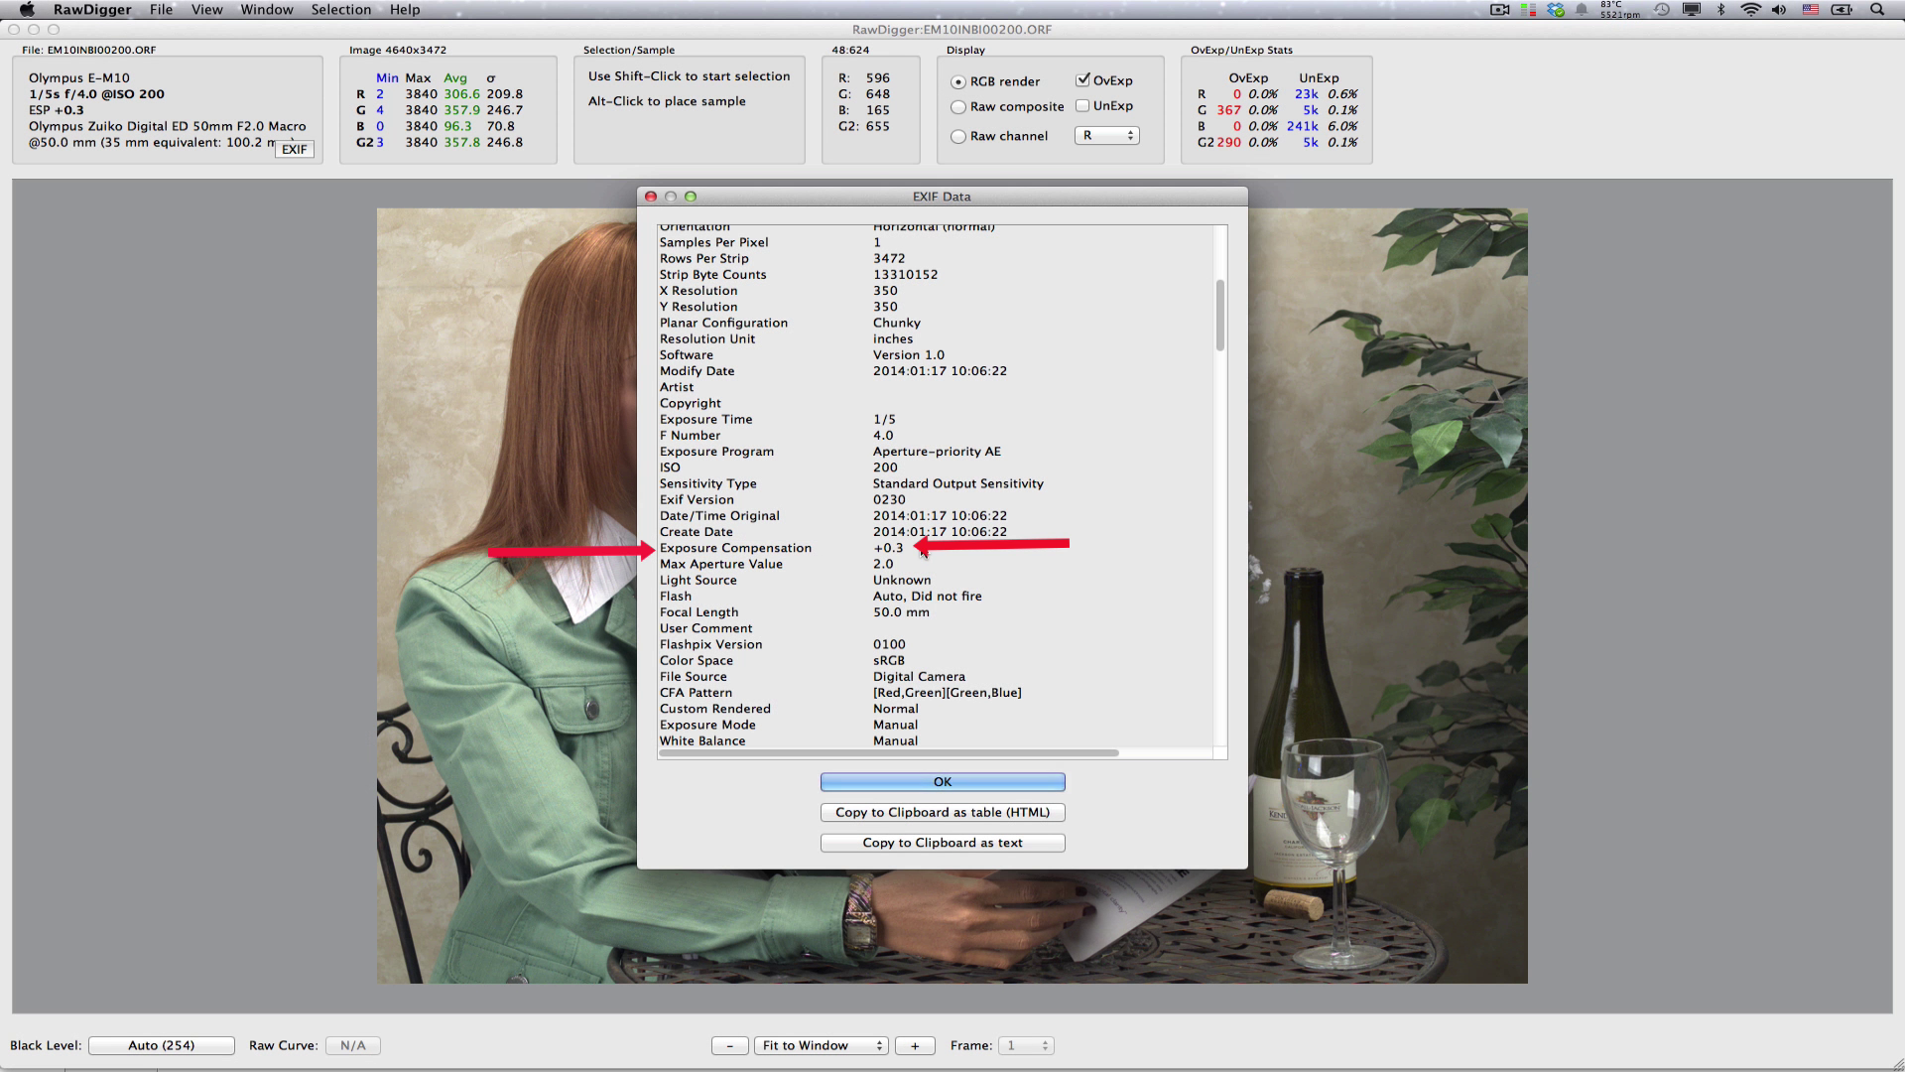
left_click(929, 785)
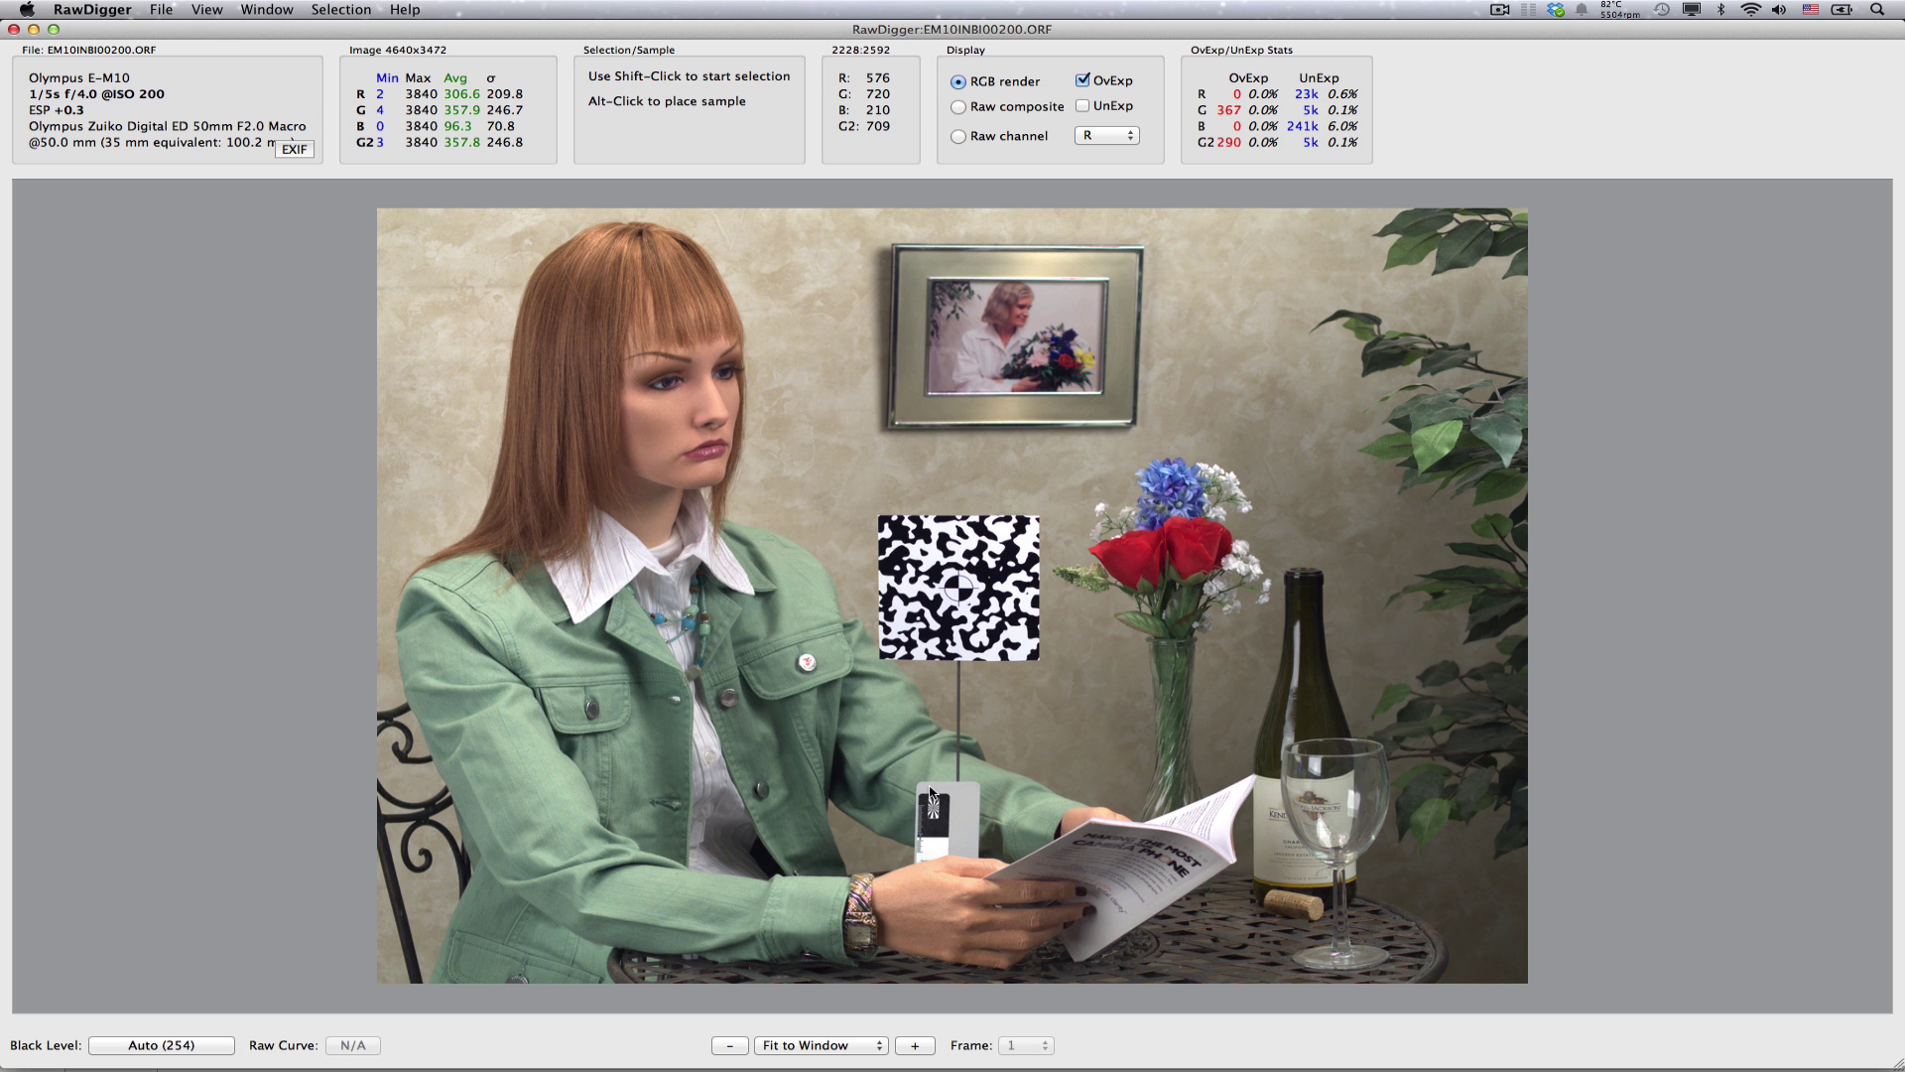
Set the Auto OE Offset in the Over/Under Exposure preferences to -0.50 EV.
key("super+comma")
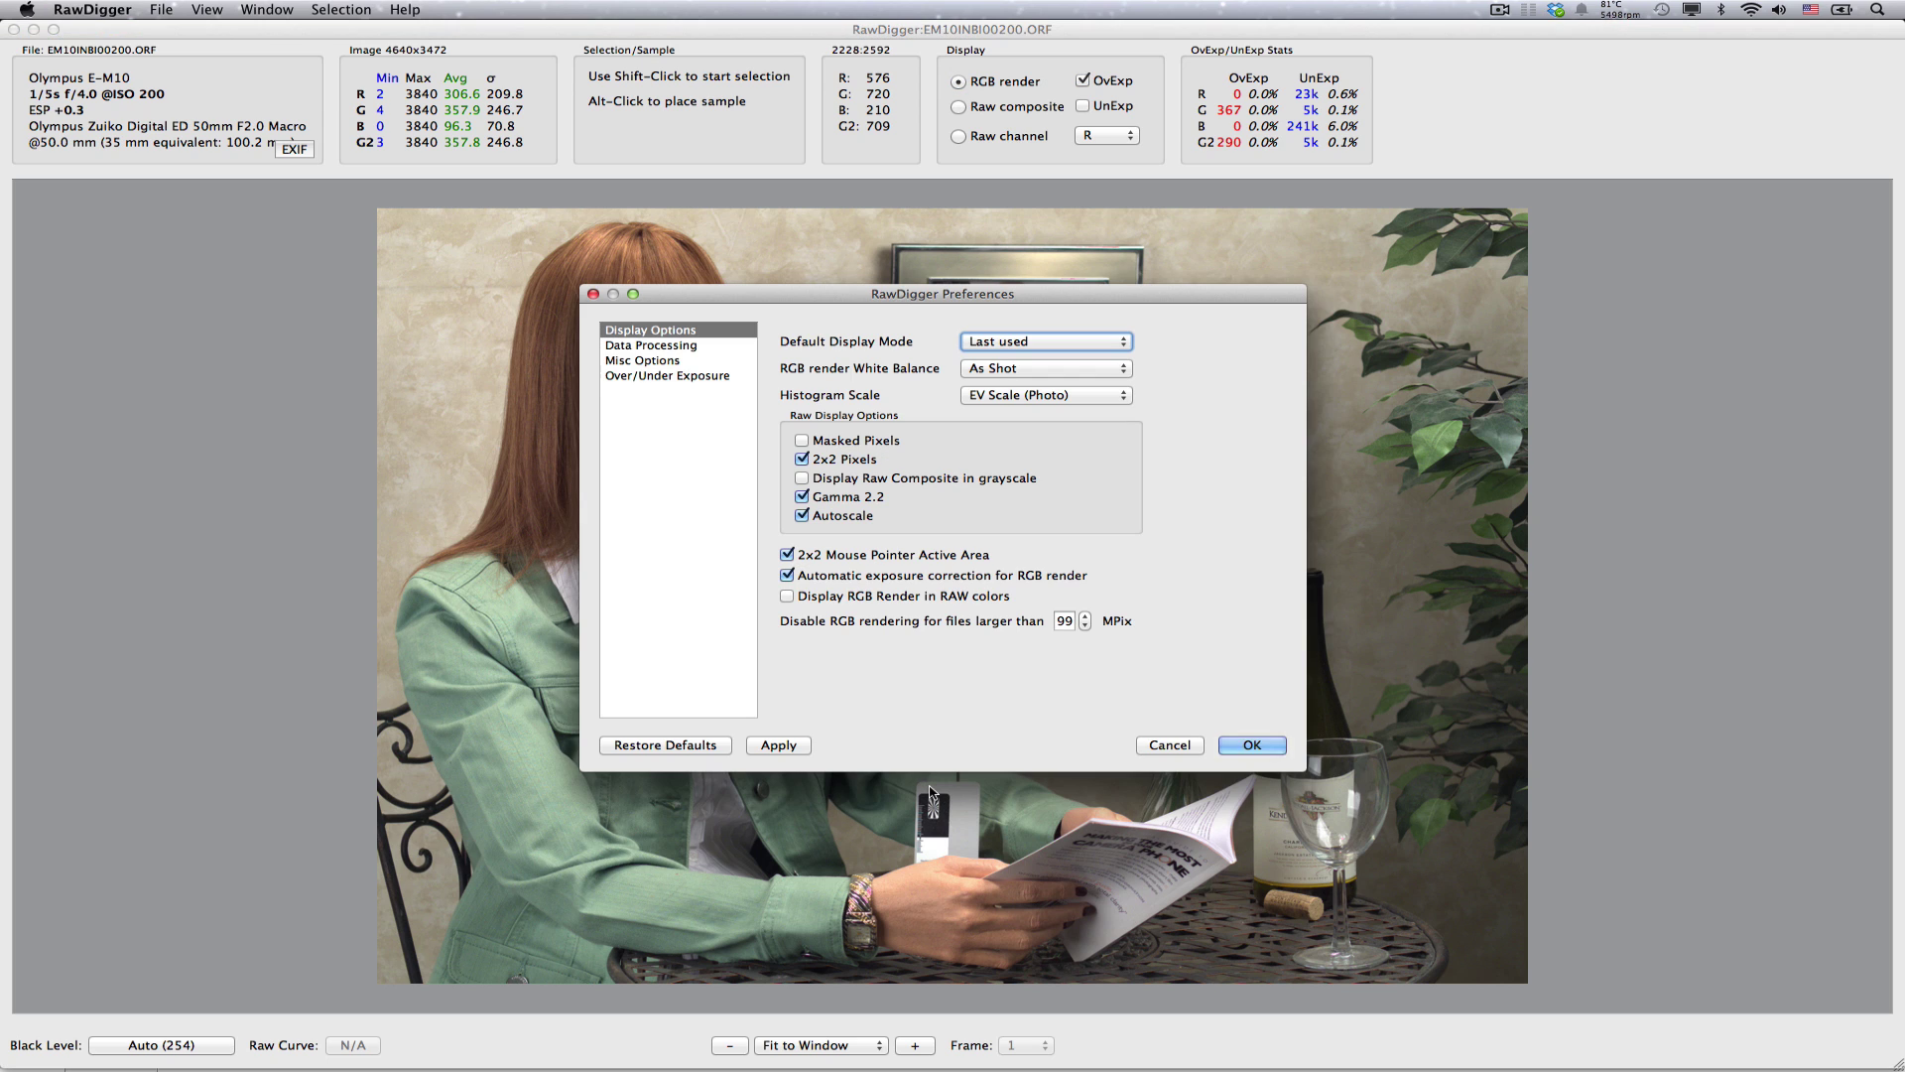
left_click(684, 376)
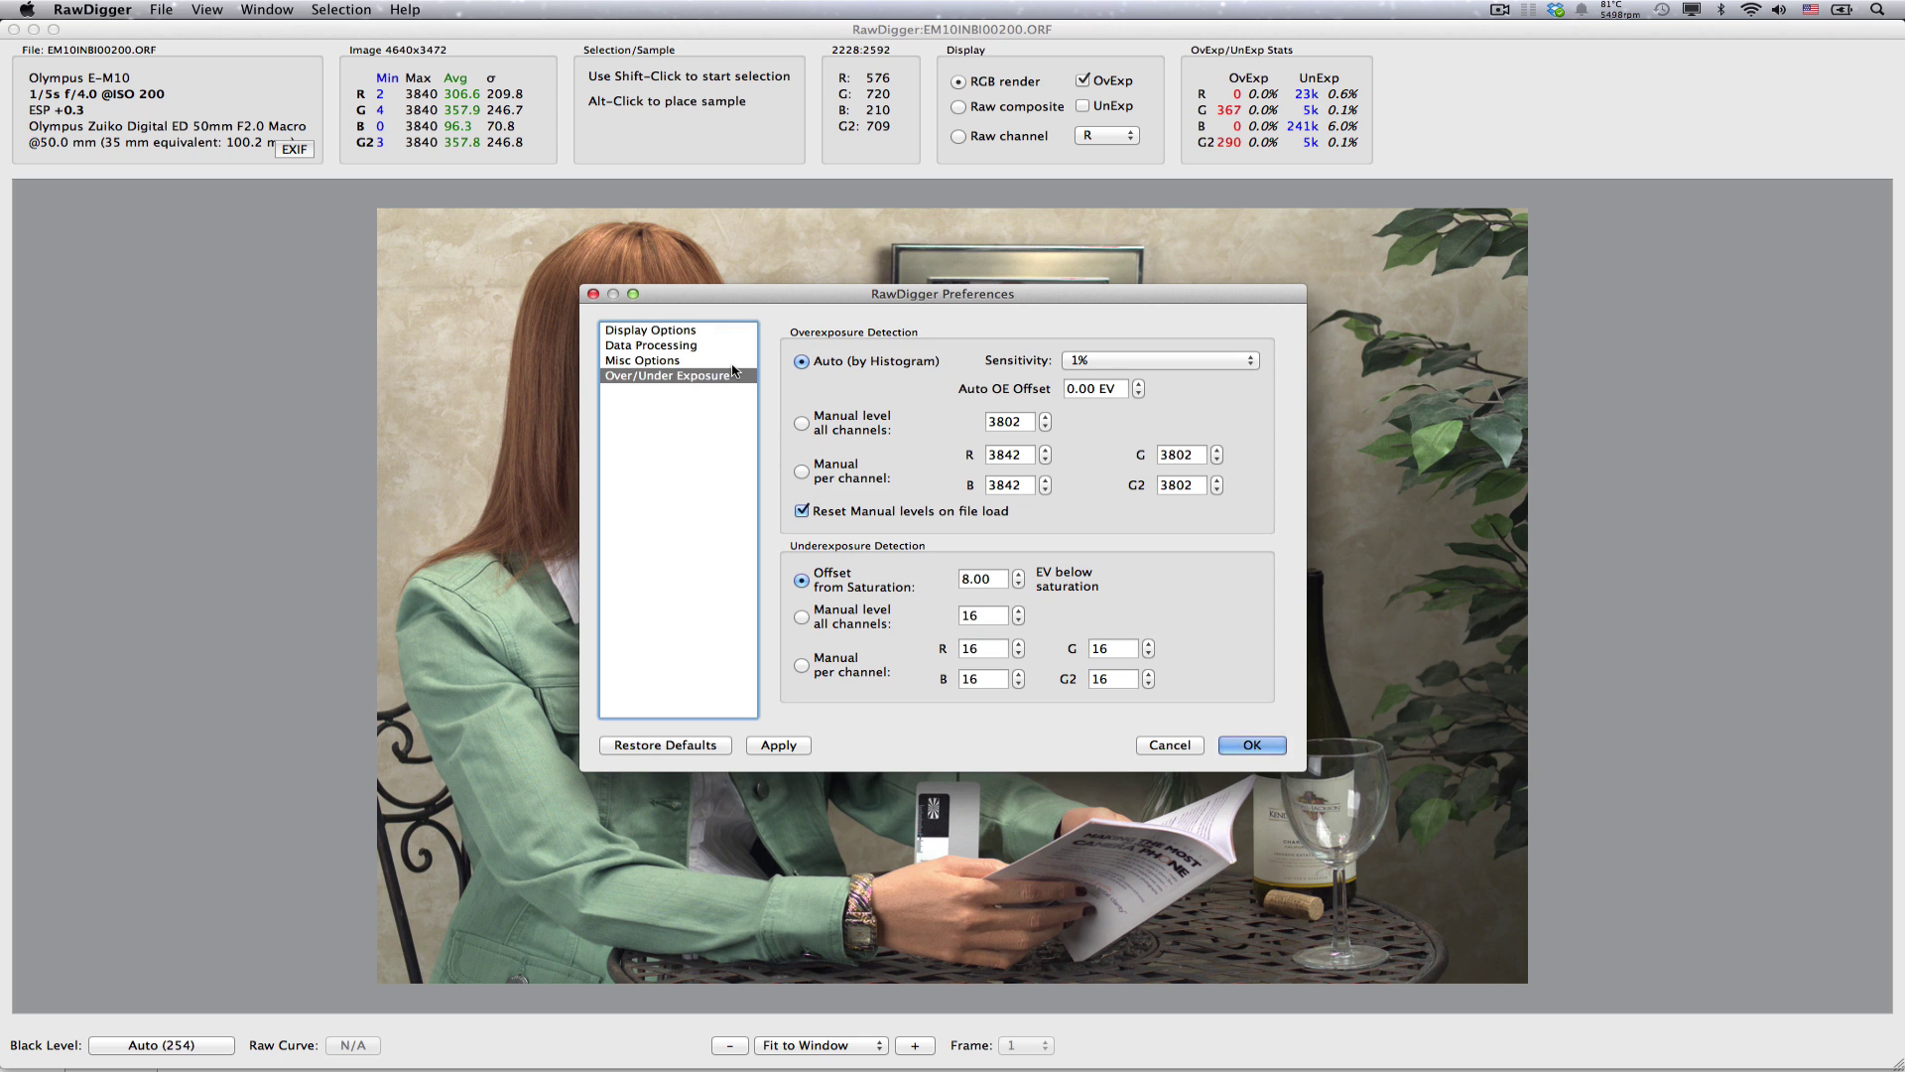
left_click(1072, 389)
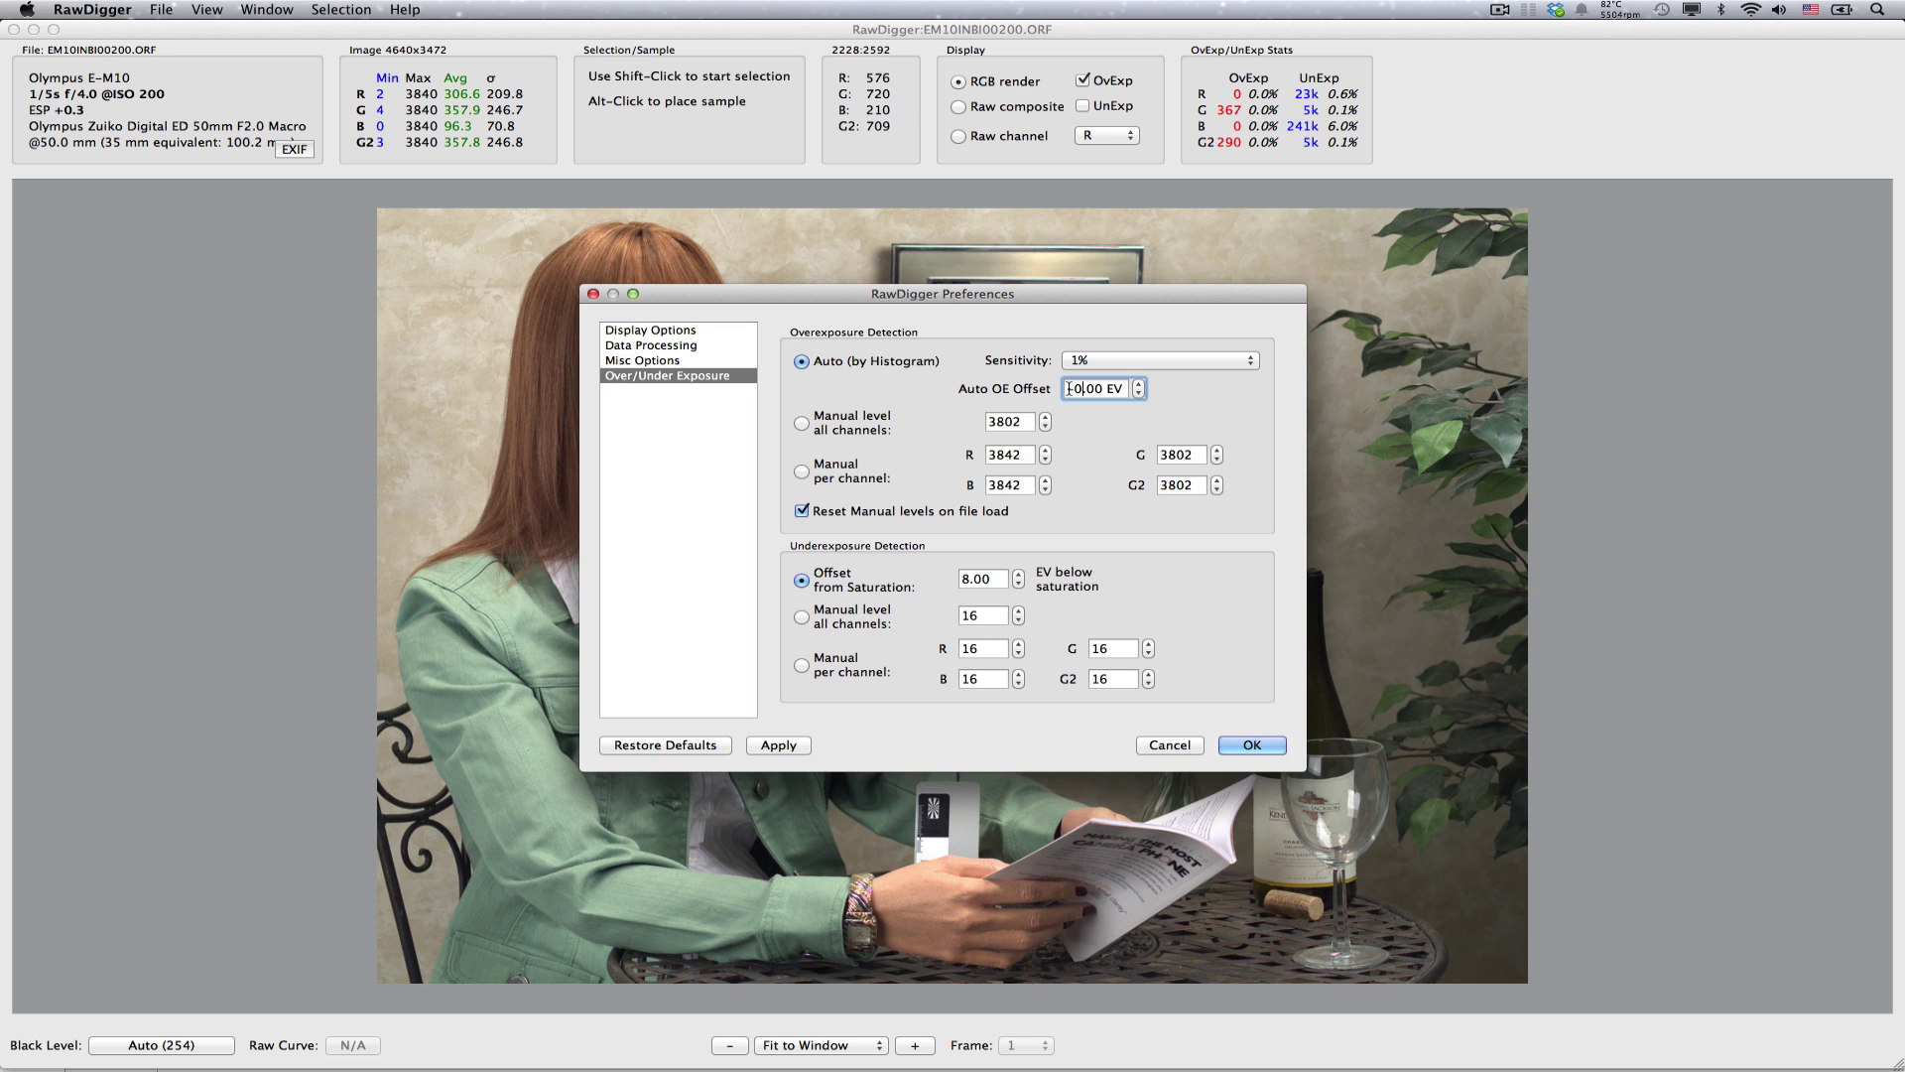
key("Up")
type("-")
left_click(1252, 746)
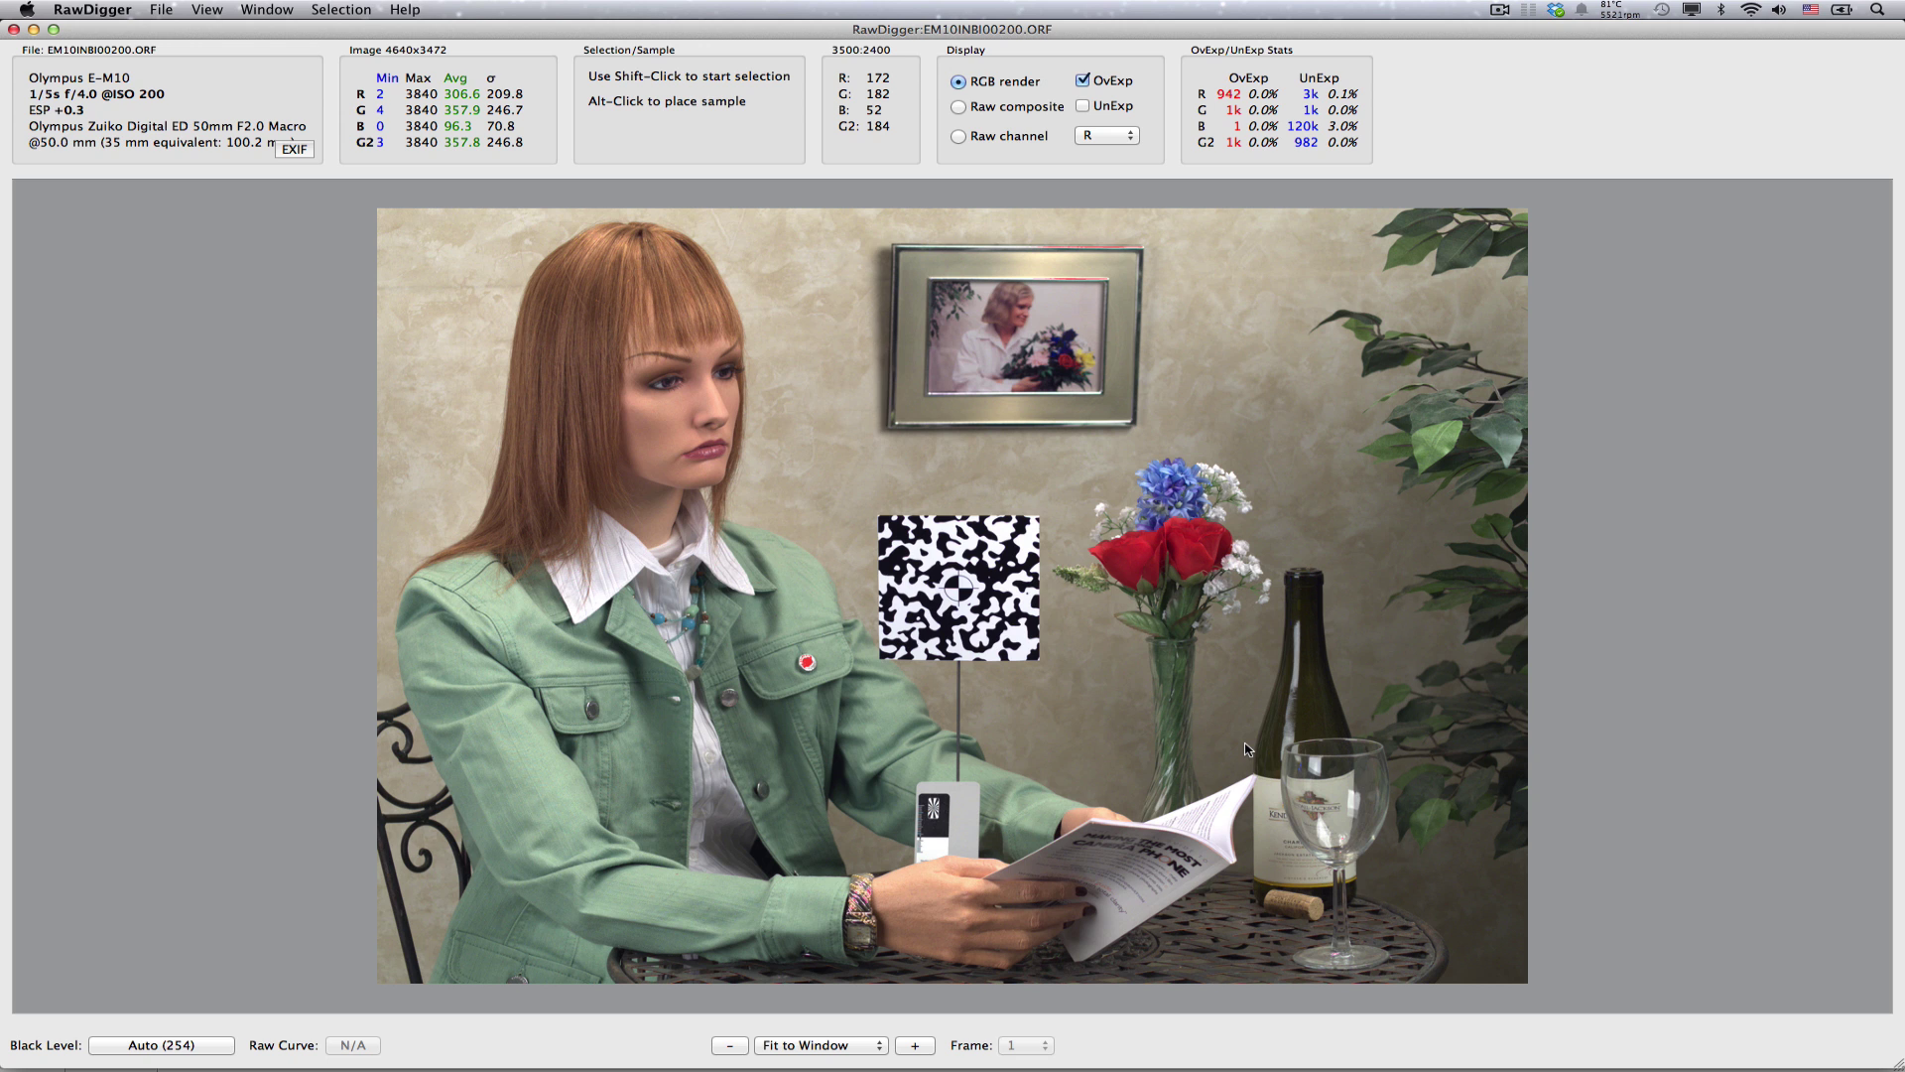
Open p1260107.orf and show its per-channel raw histogram window.
key("super+o")
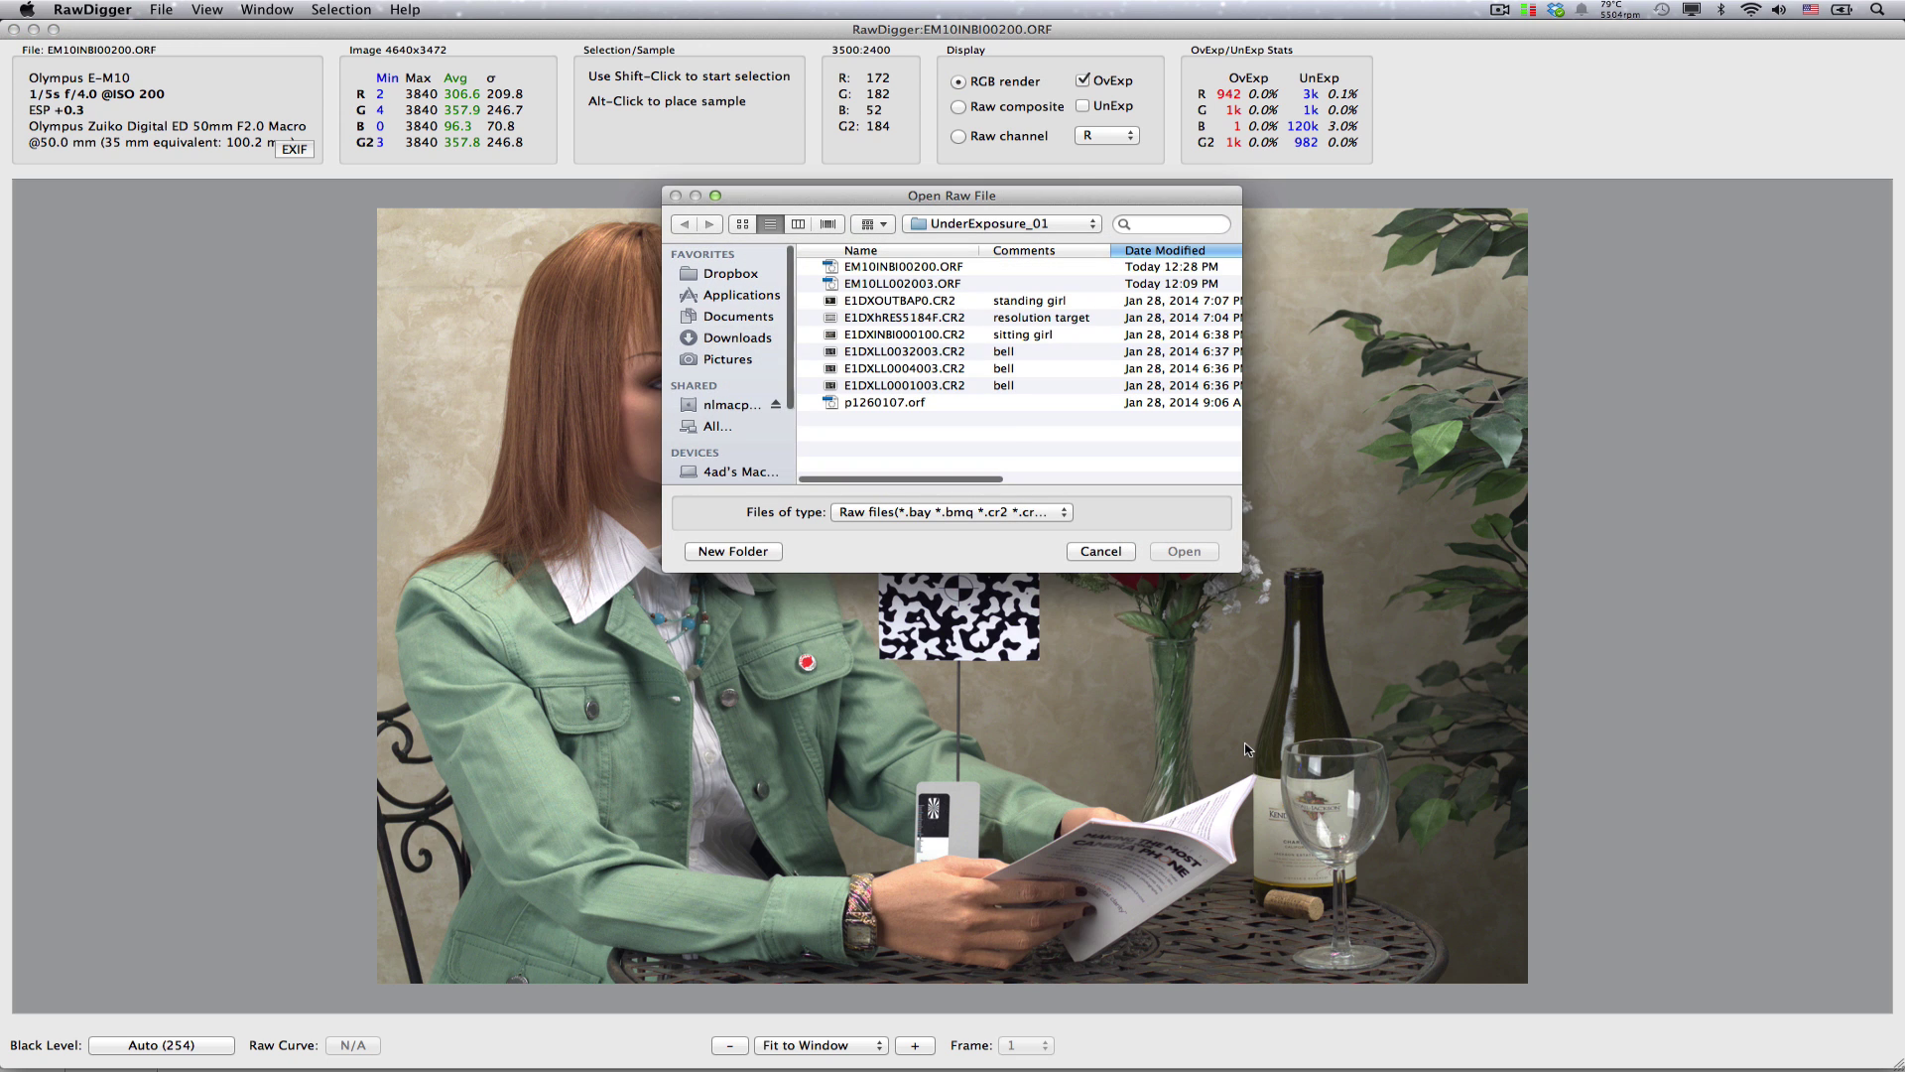
left_click(988, 402)
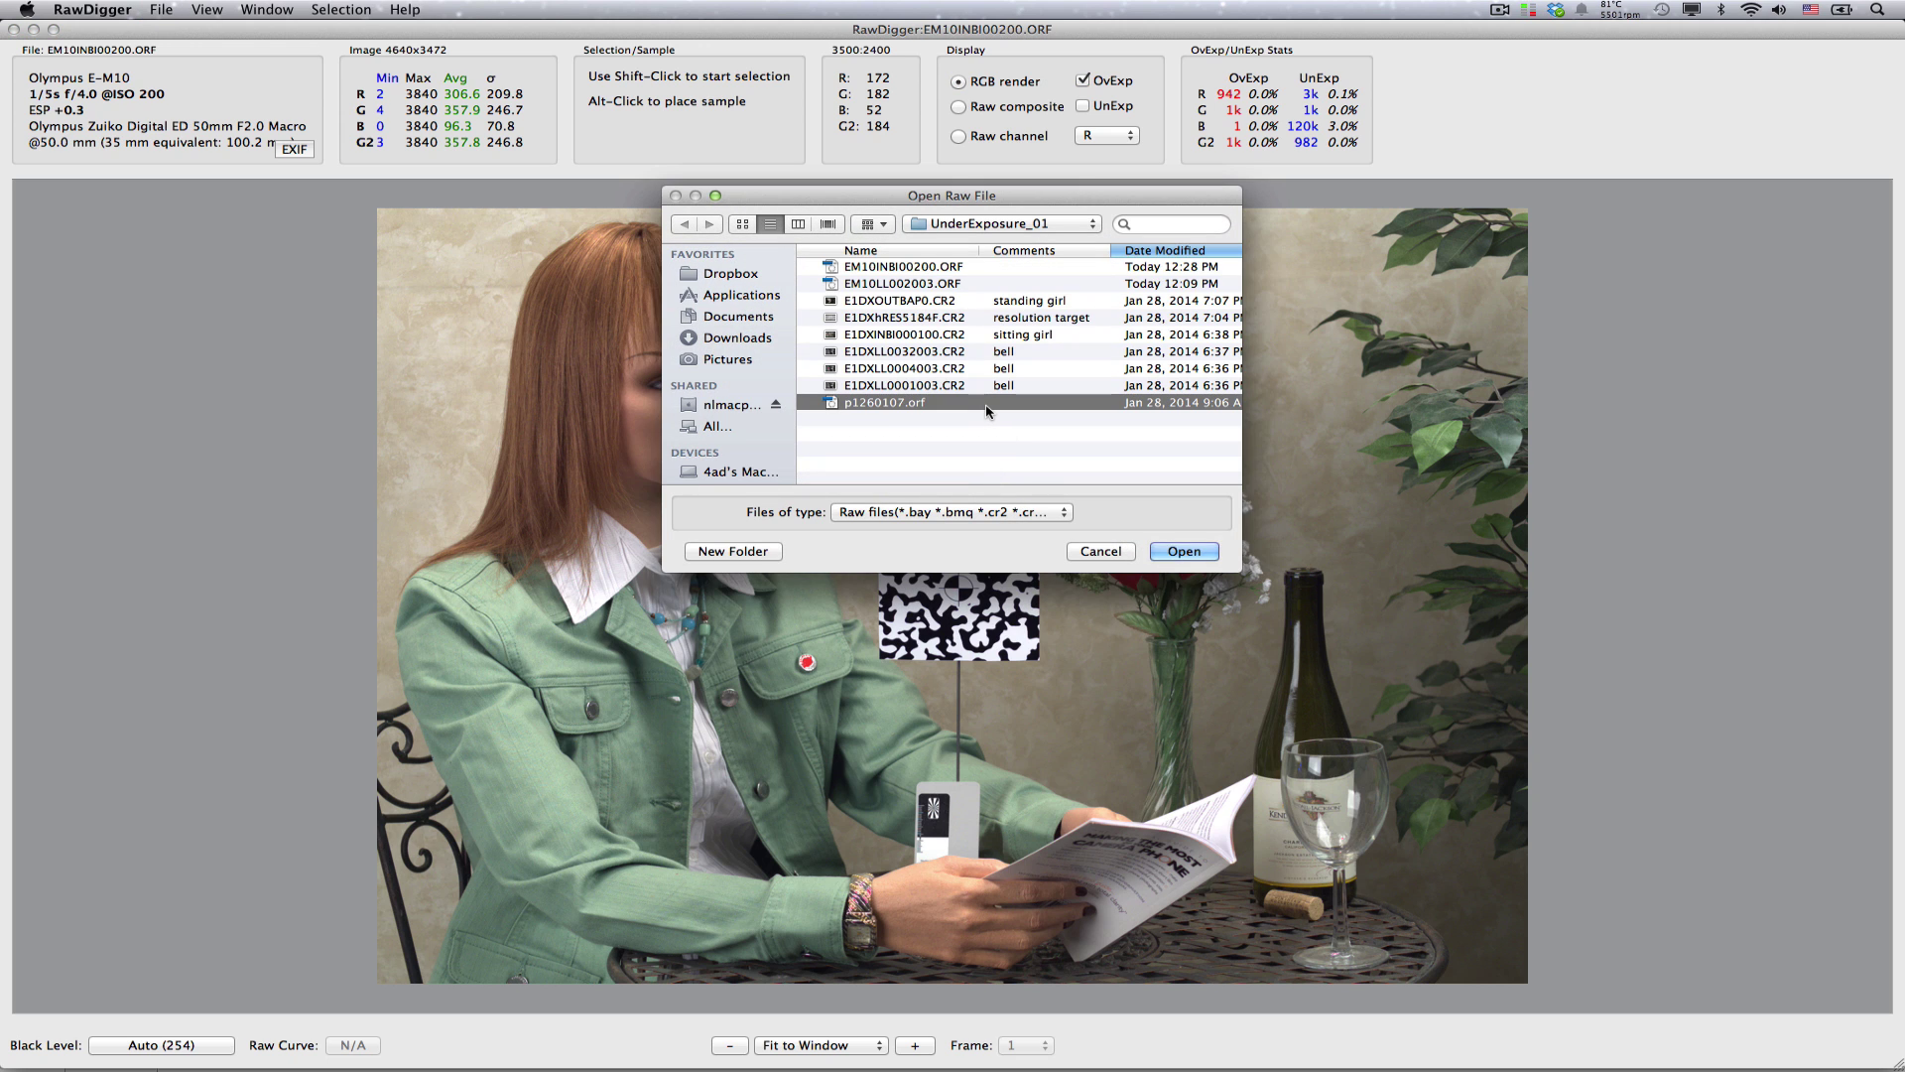
double_click(986, 405)
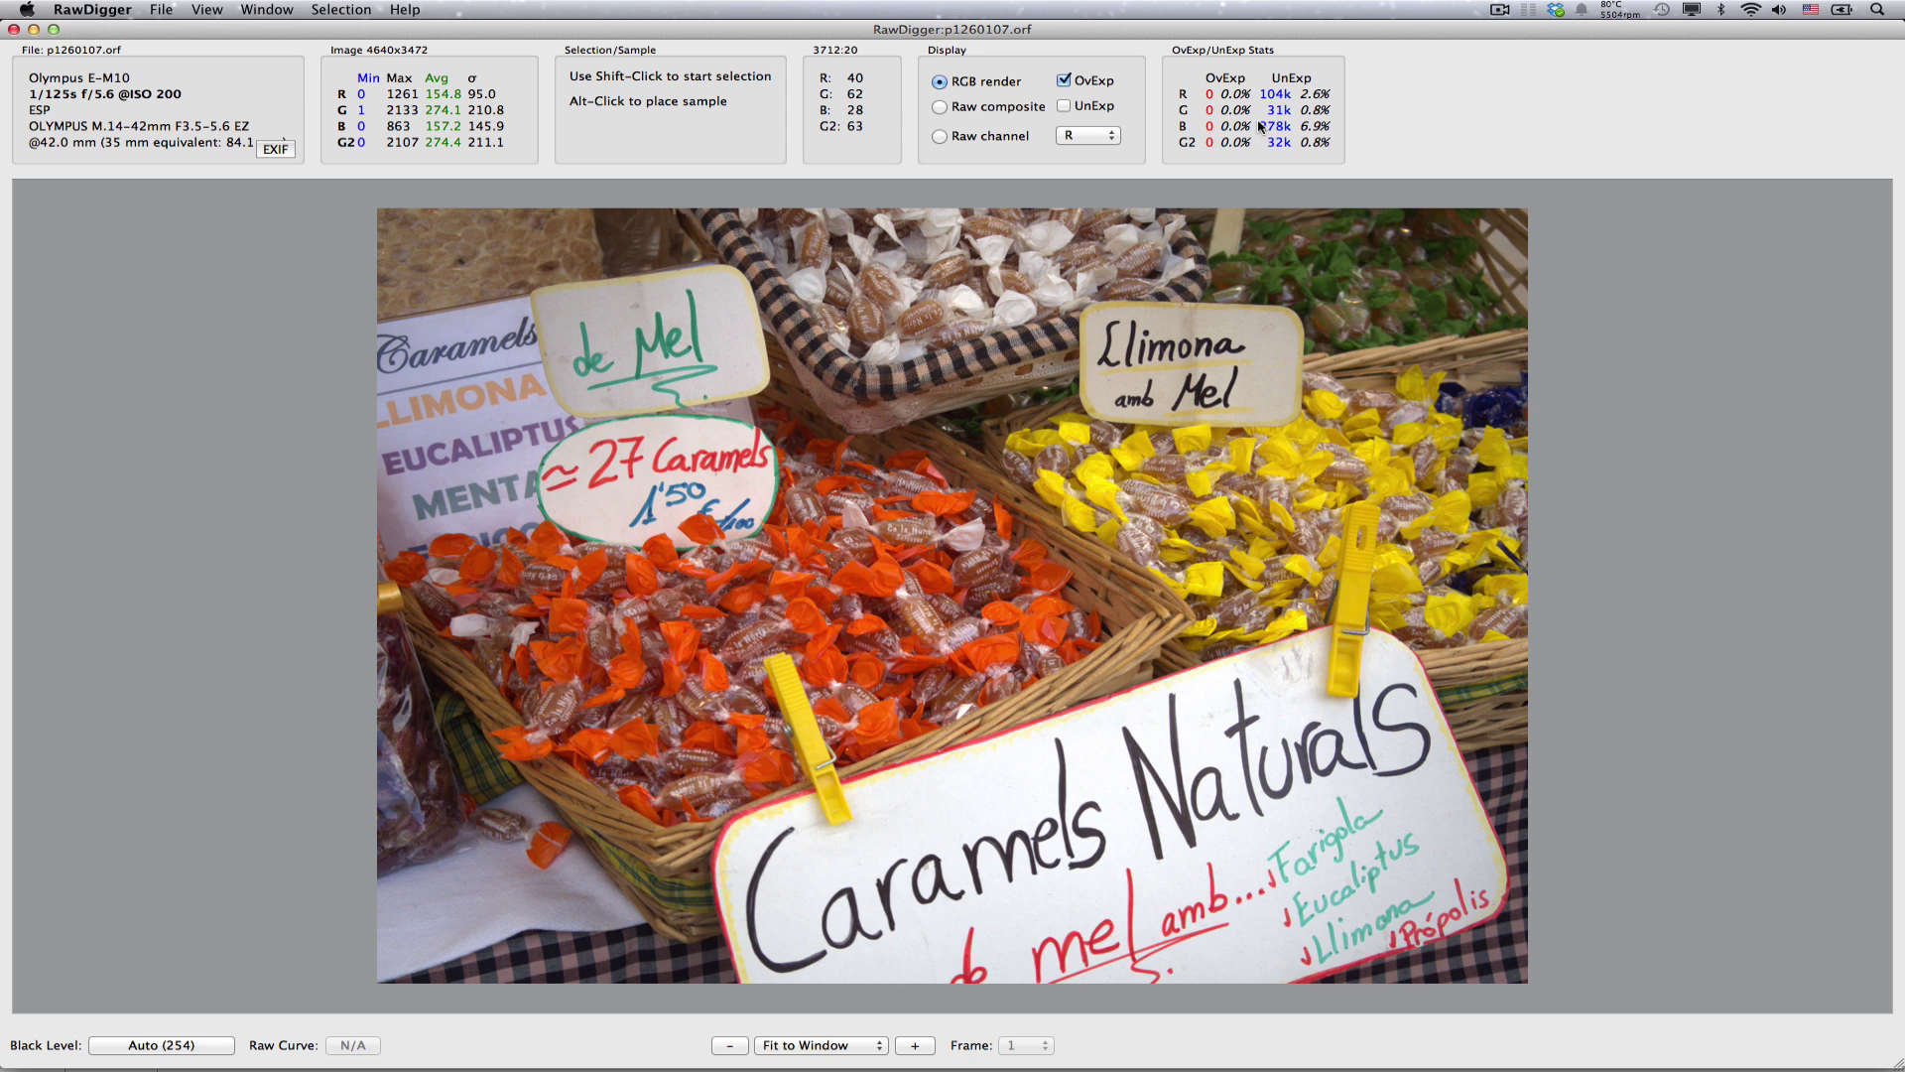
left_click(269, 9)
left_click(286, 34)
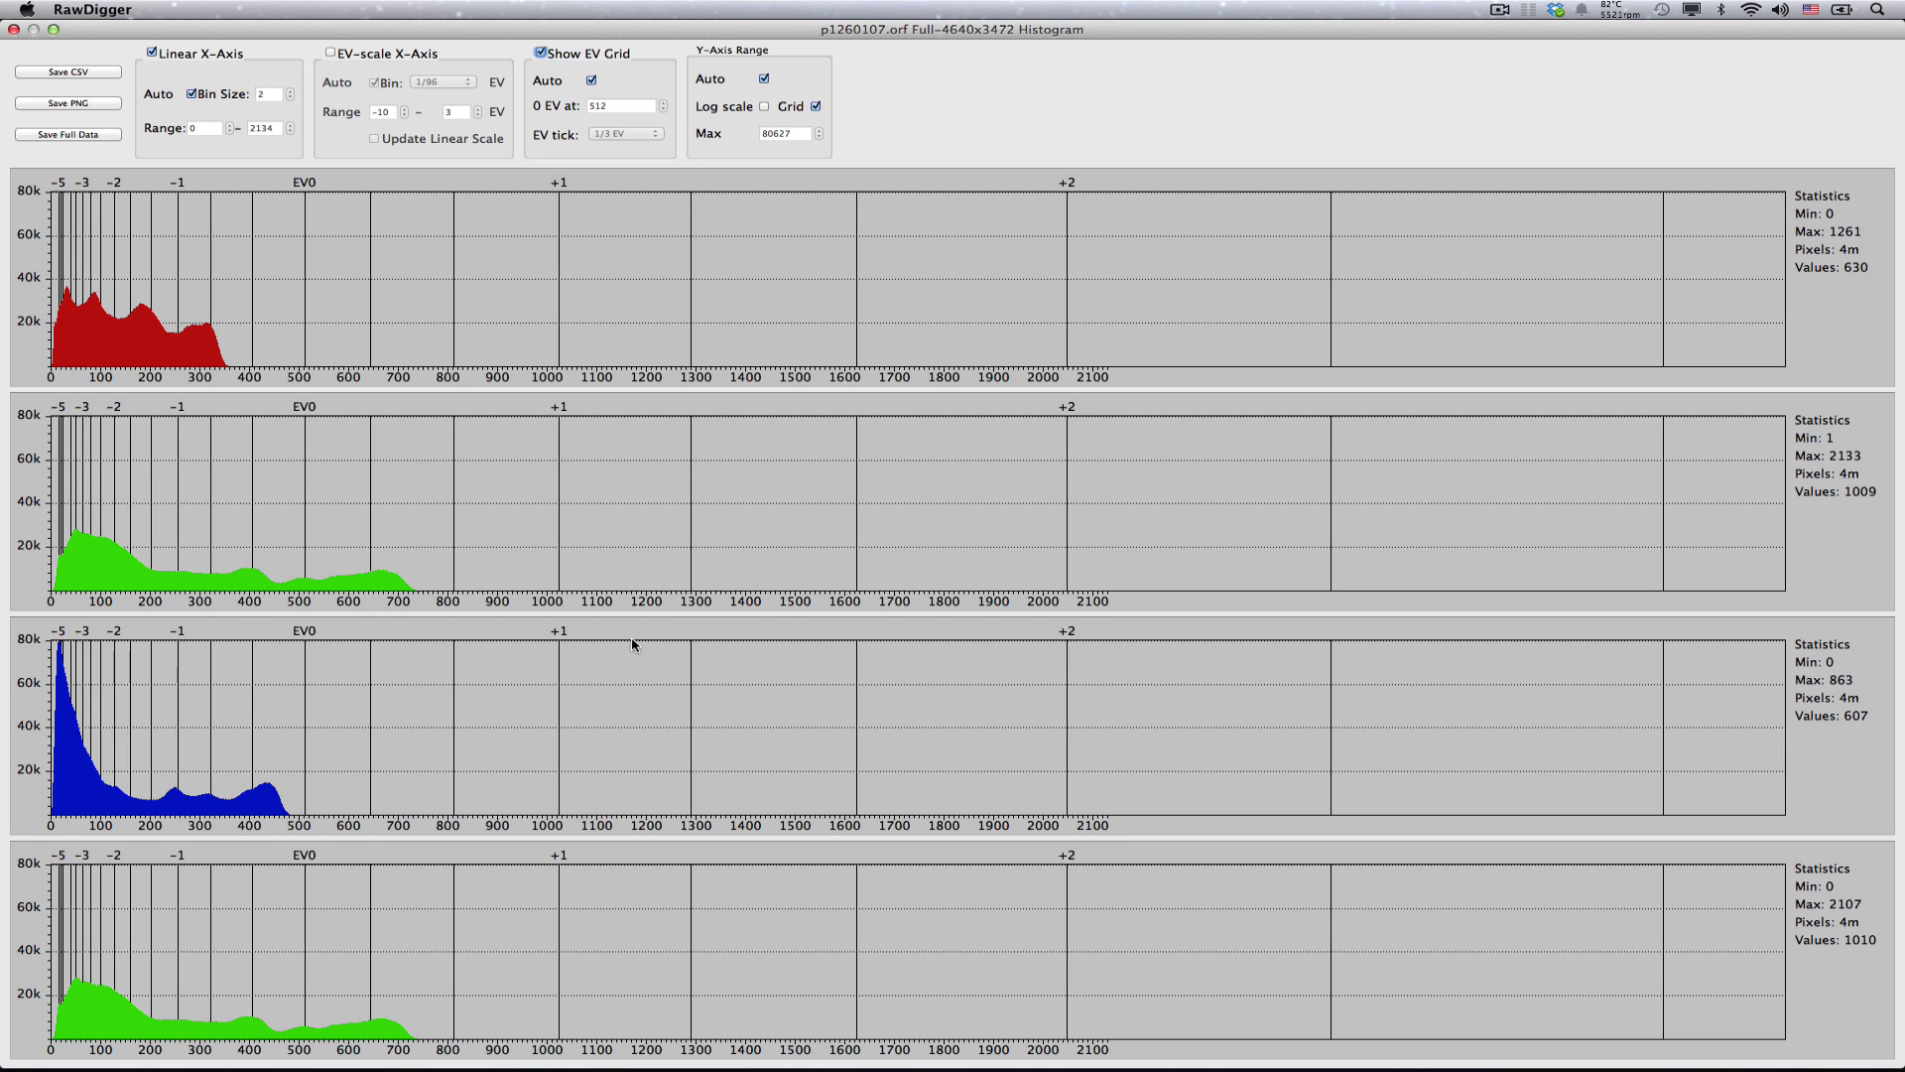
Use a log scale, with a manual EV grid at 0 EV = 3840 and 1/3 EV ticks.
left_click(764, 107)
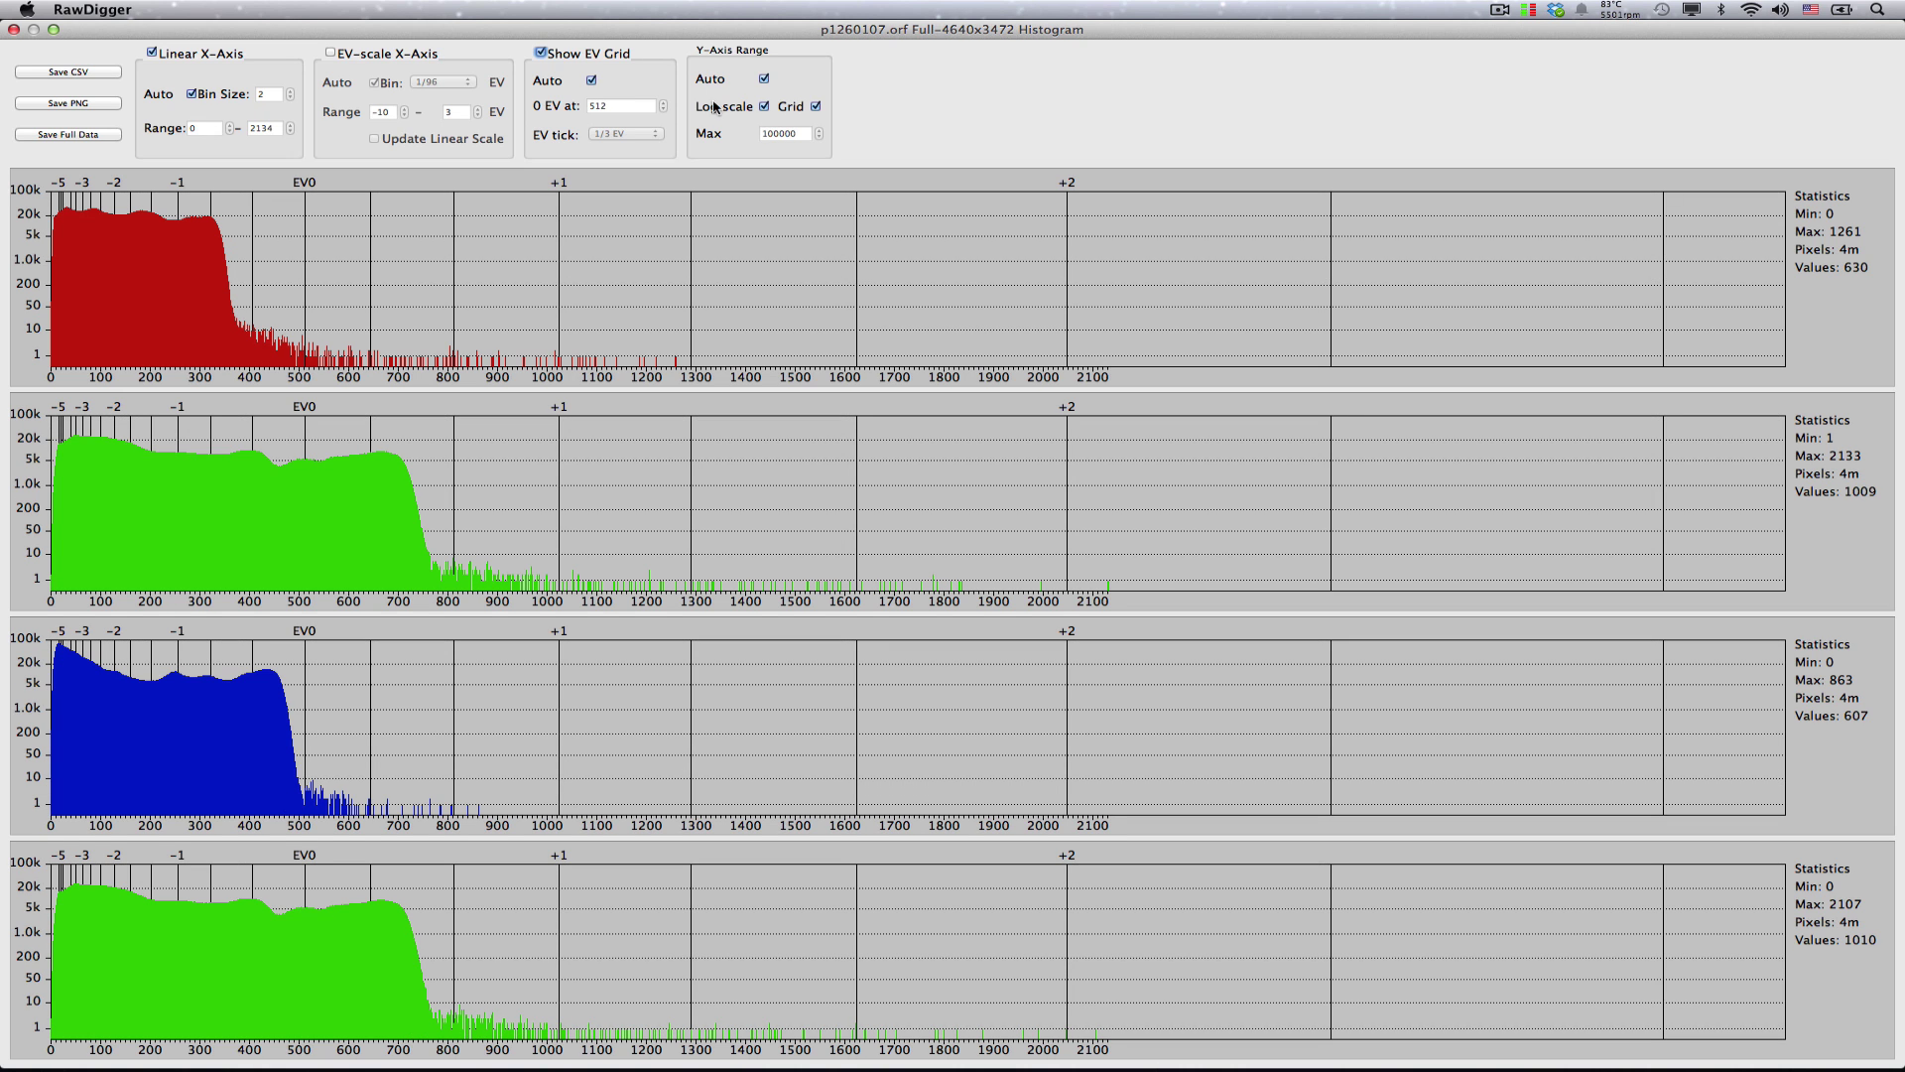
left_click(594, 84)
double_click(626, 105)
type("38")
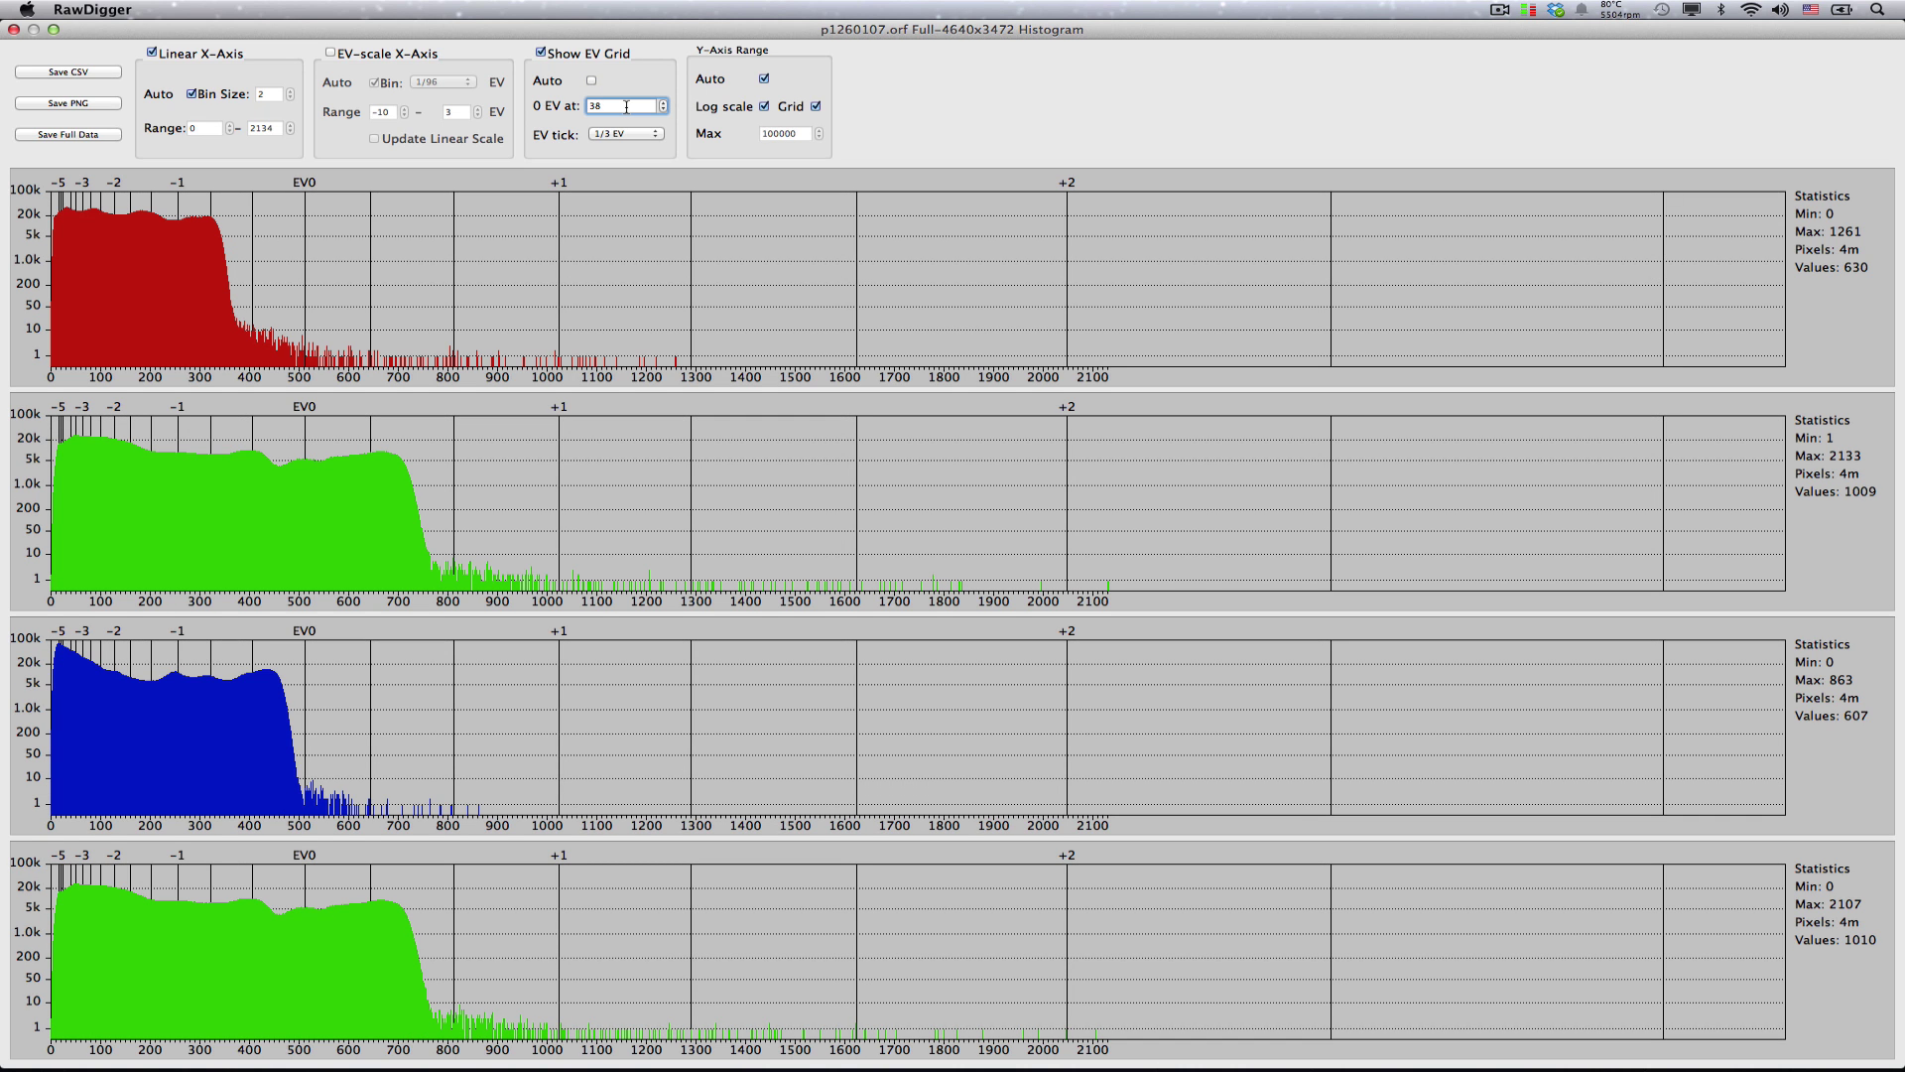
type("40")
key("Return")
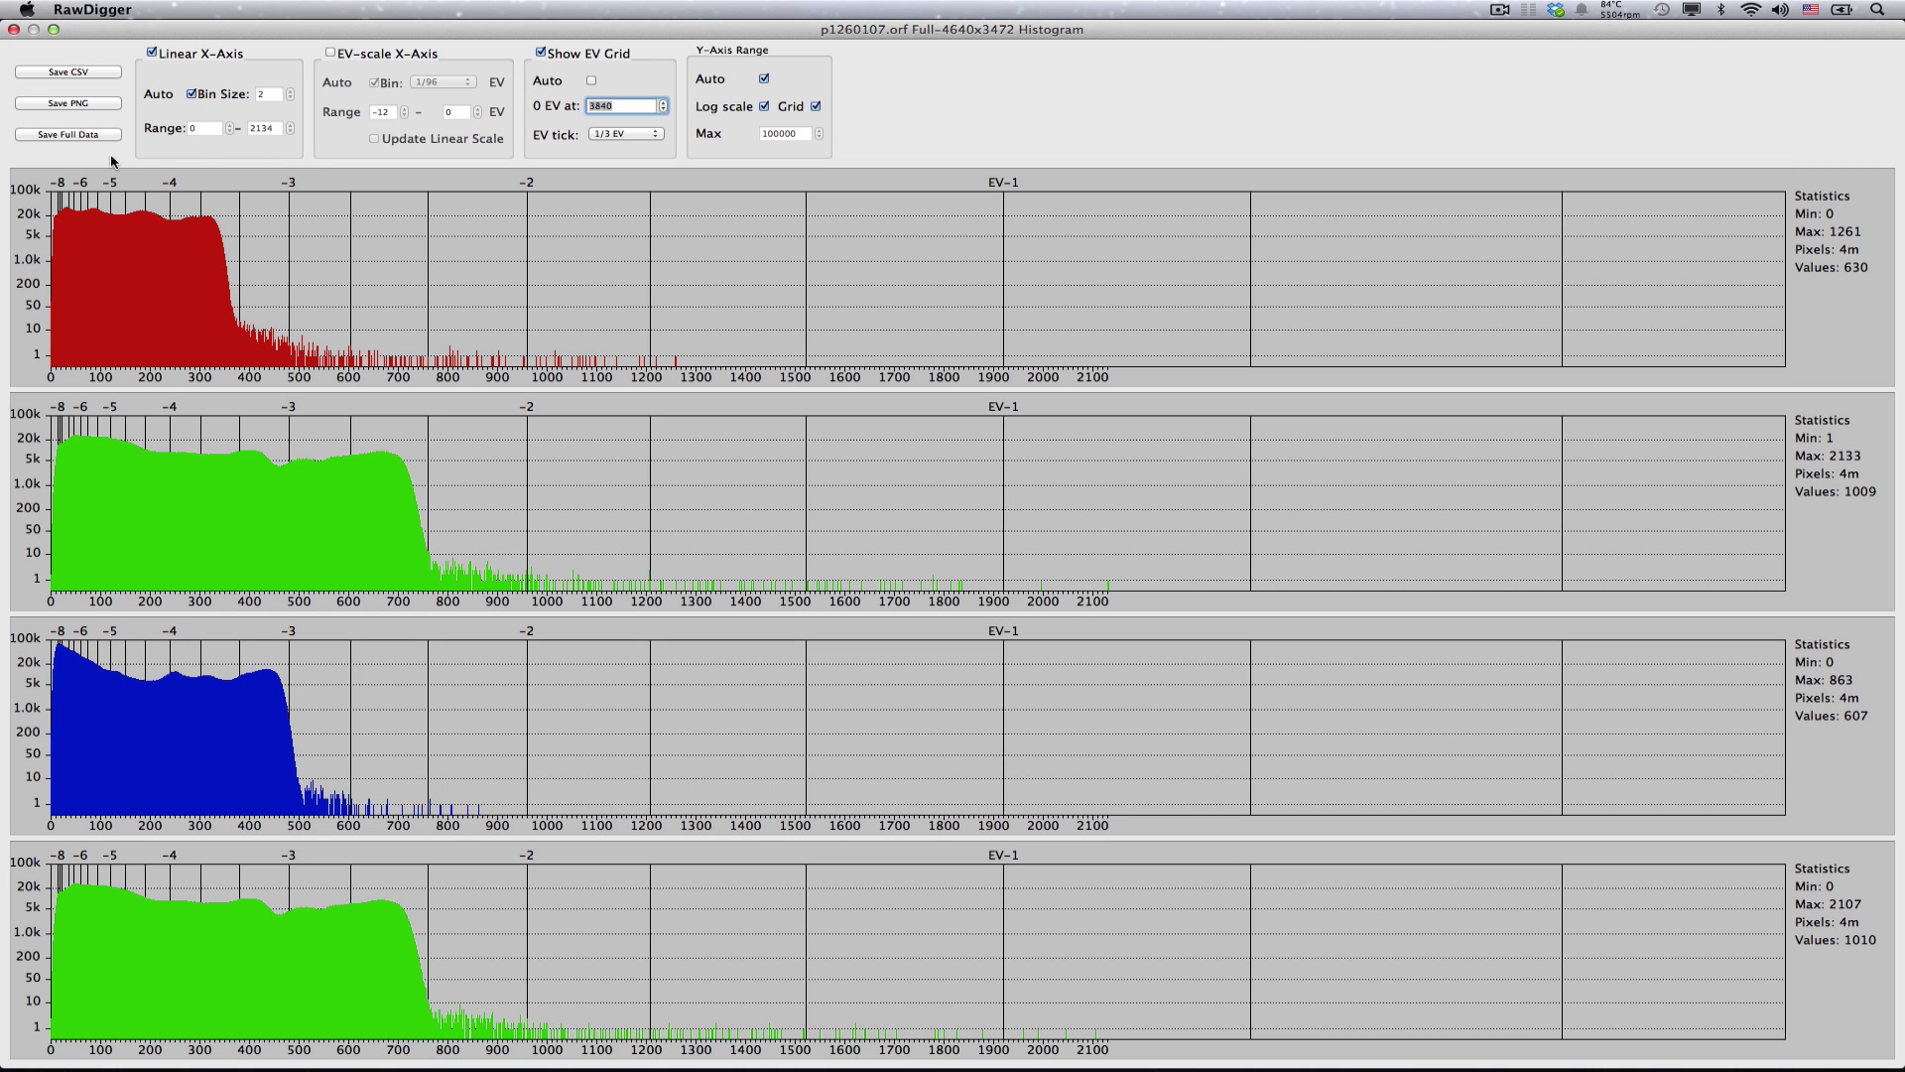
left_click(623, 135)
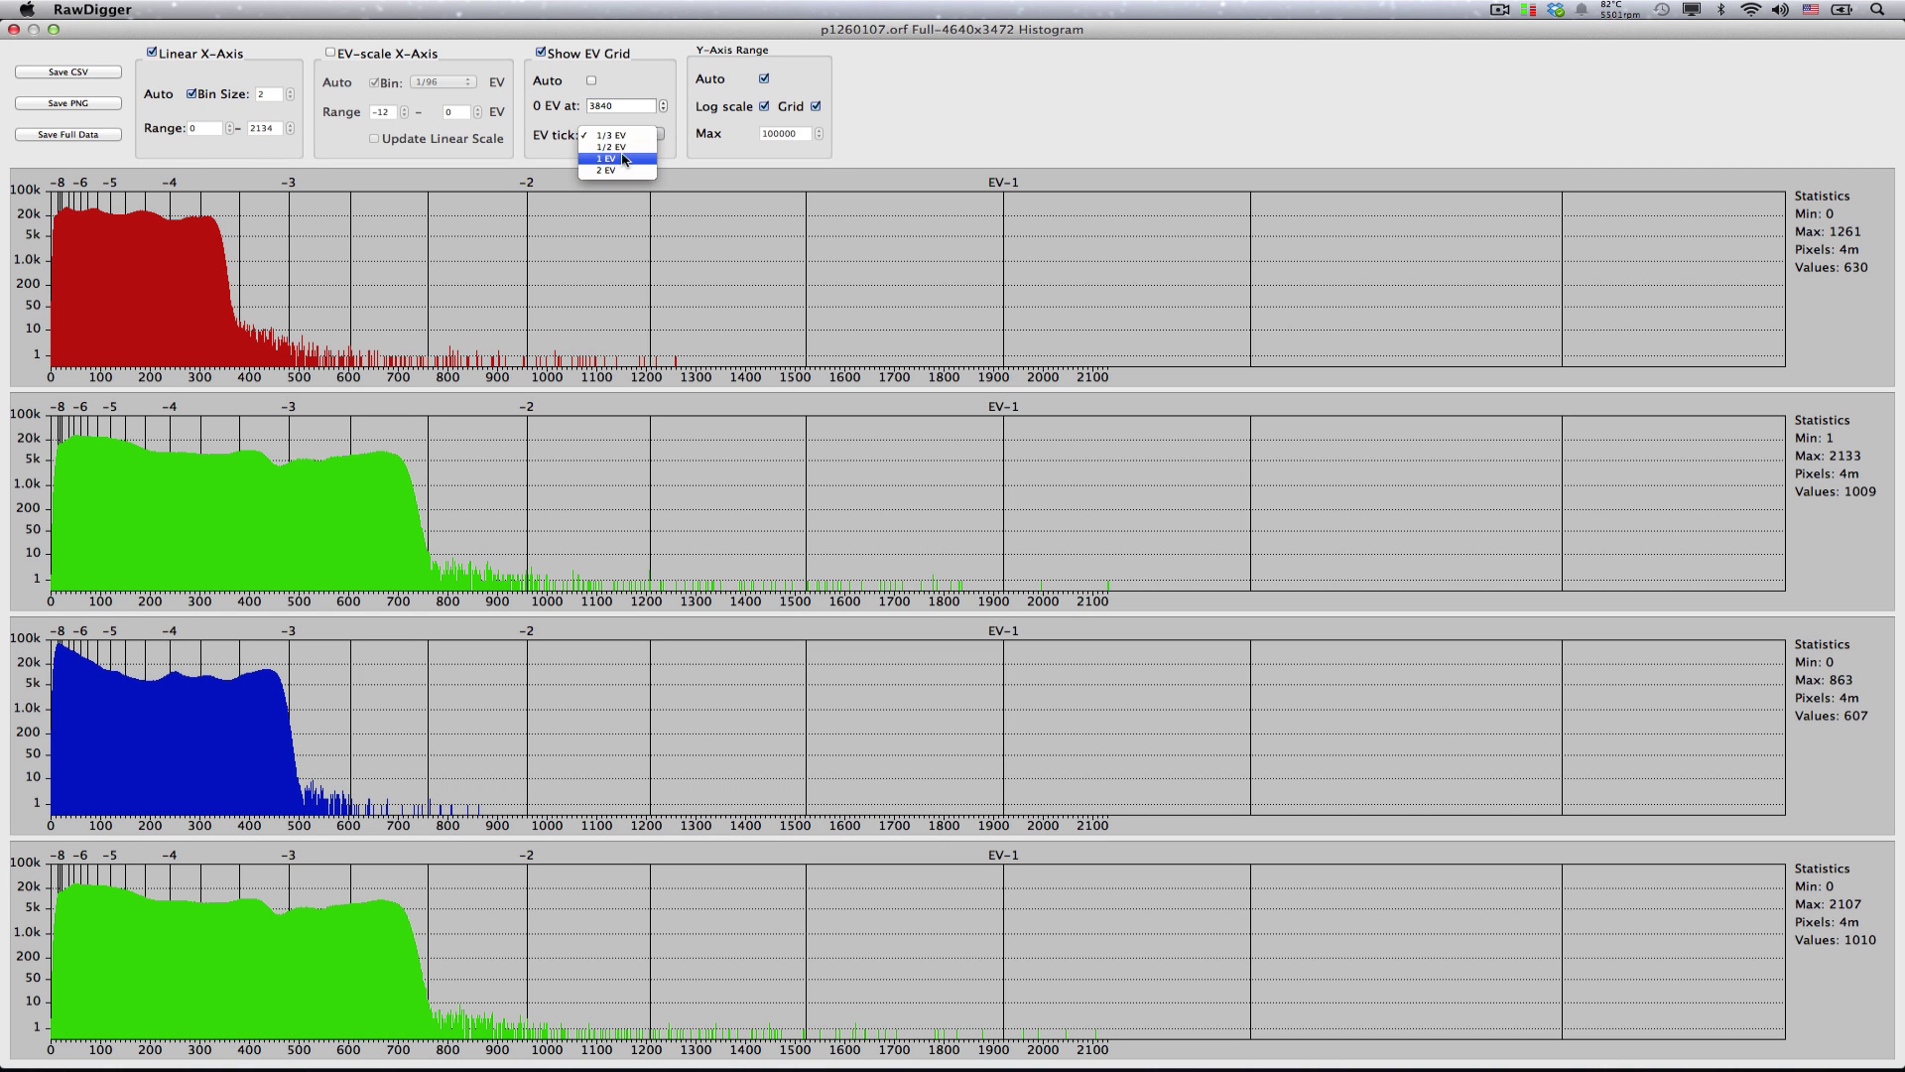
left_click(610, 138)
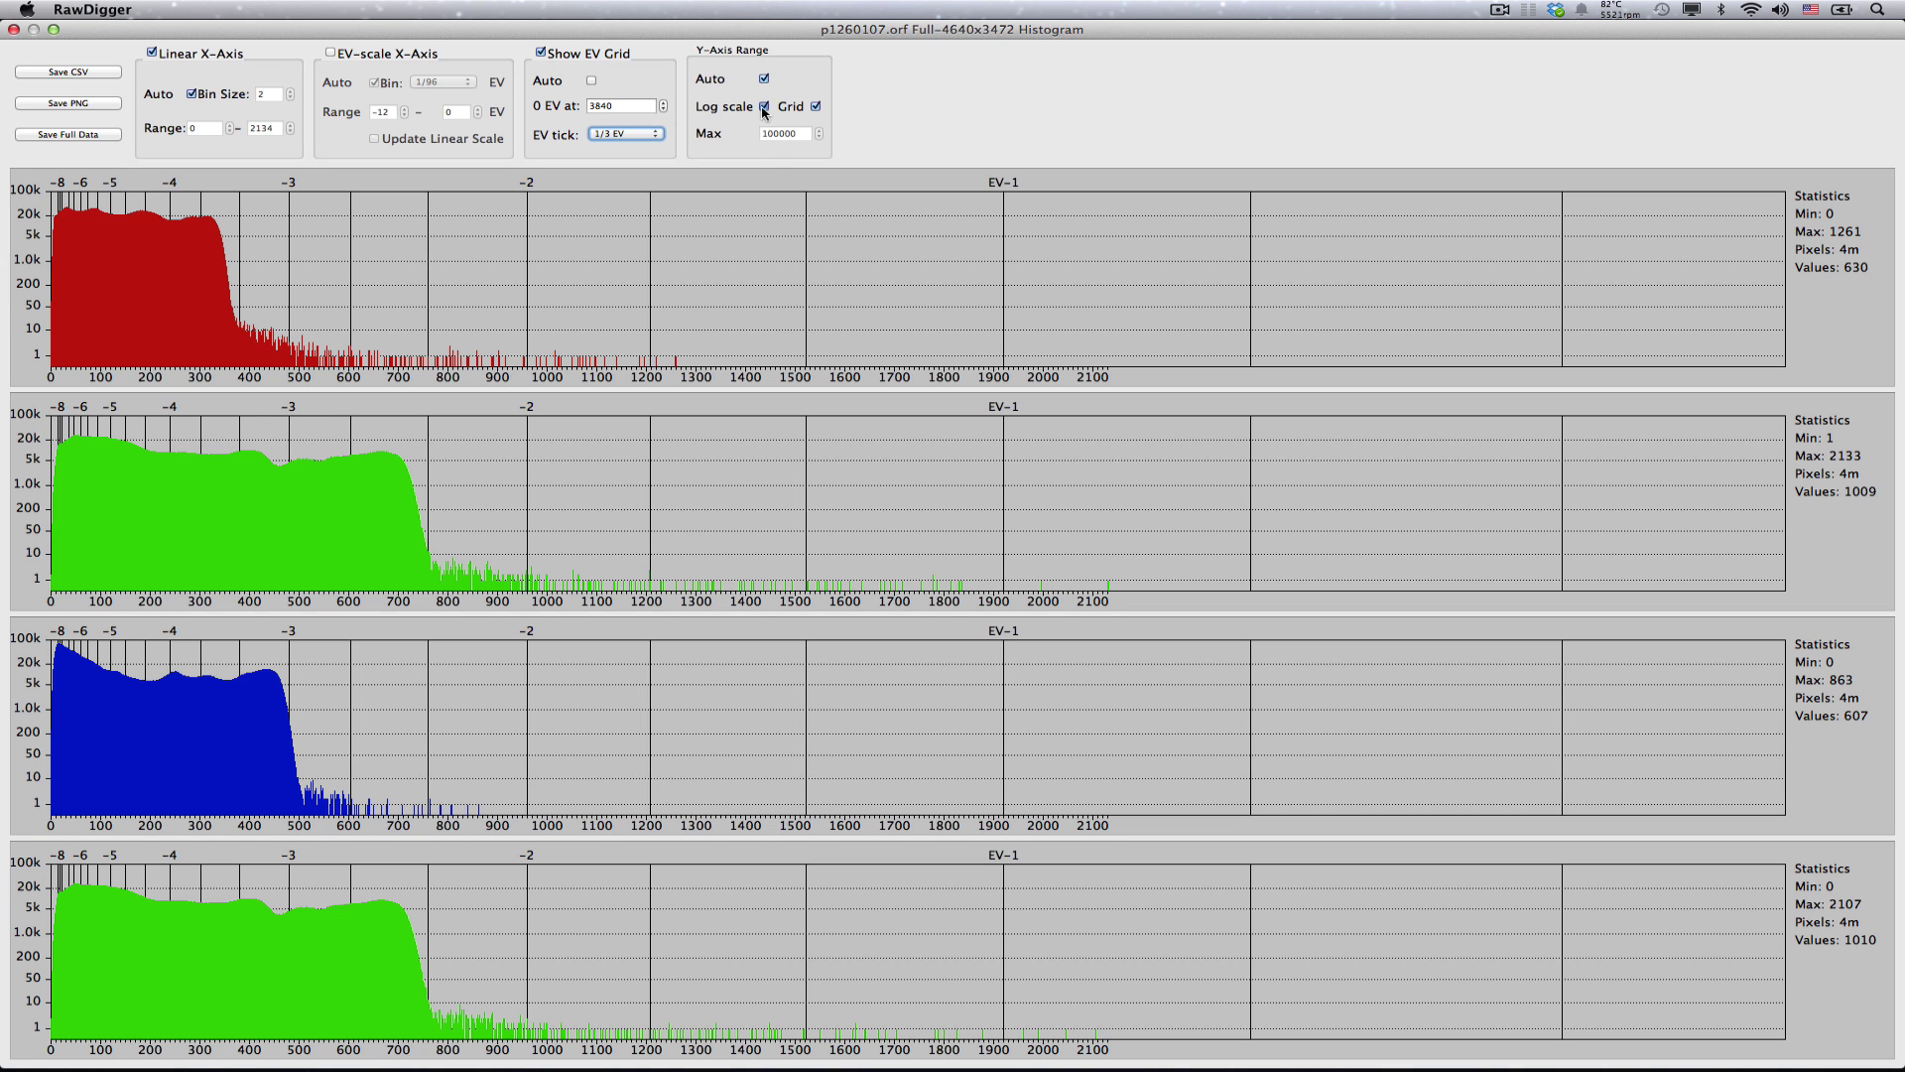
Compare linear and logarithmic histogram views, ending on the logarithmic scale.
left_click(763, 107)
left_click(764, 107)
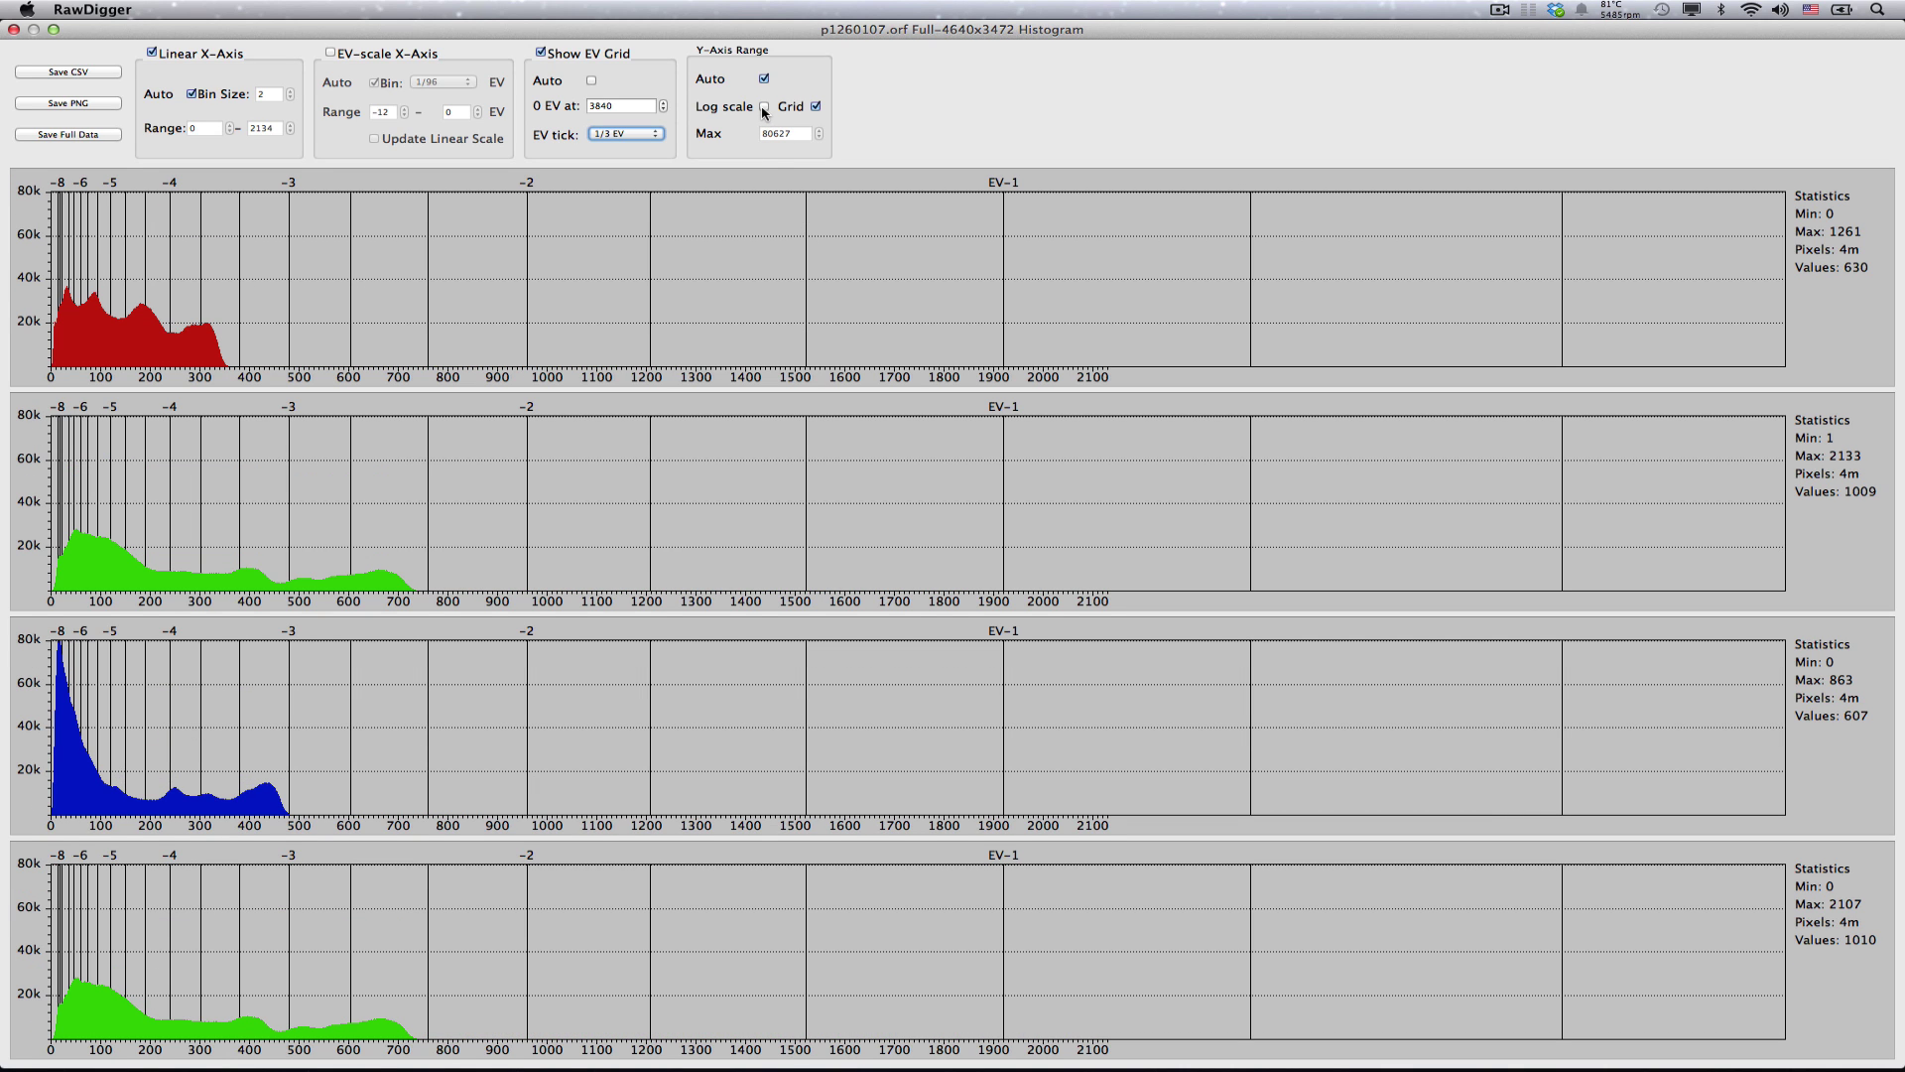
left_click(763, 107)
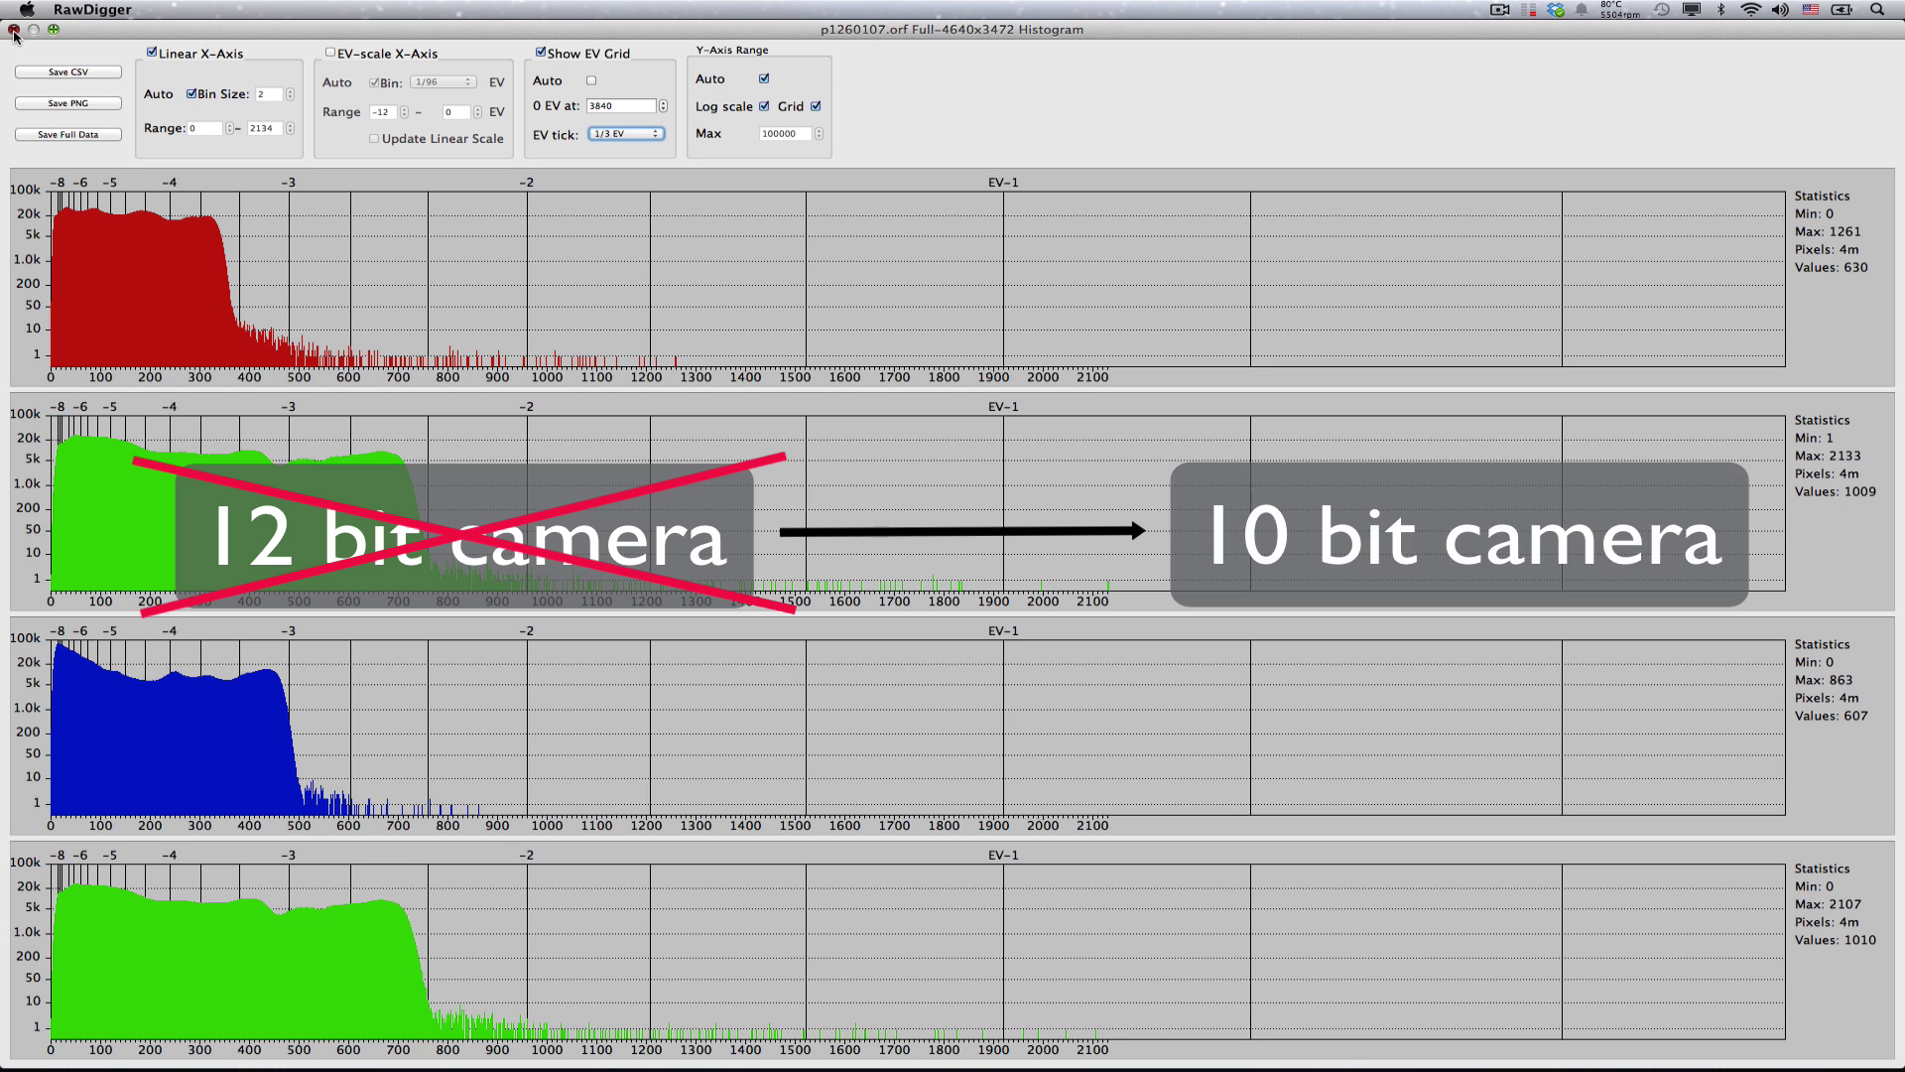
Close the histograms and set the Auto OE Offset to -2.00 EV, then -2.30 EV.
left_click(14, 30)
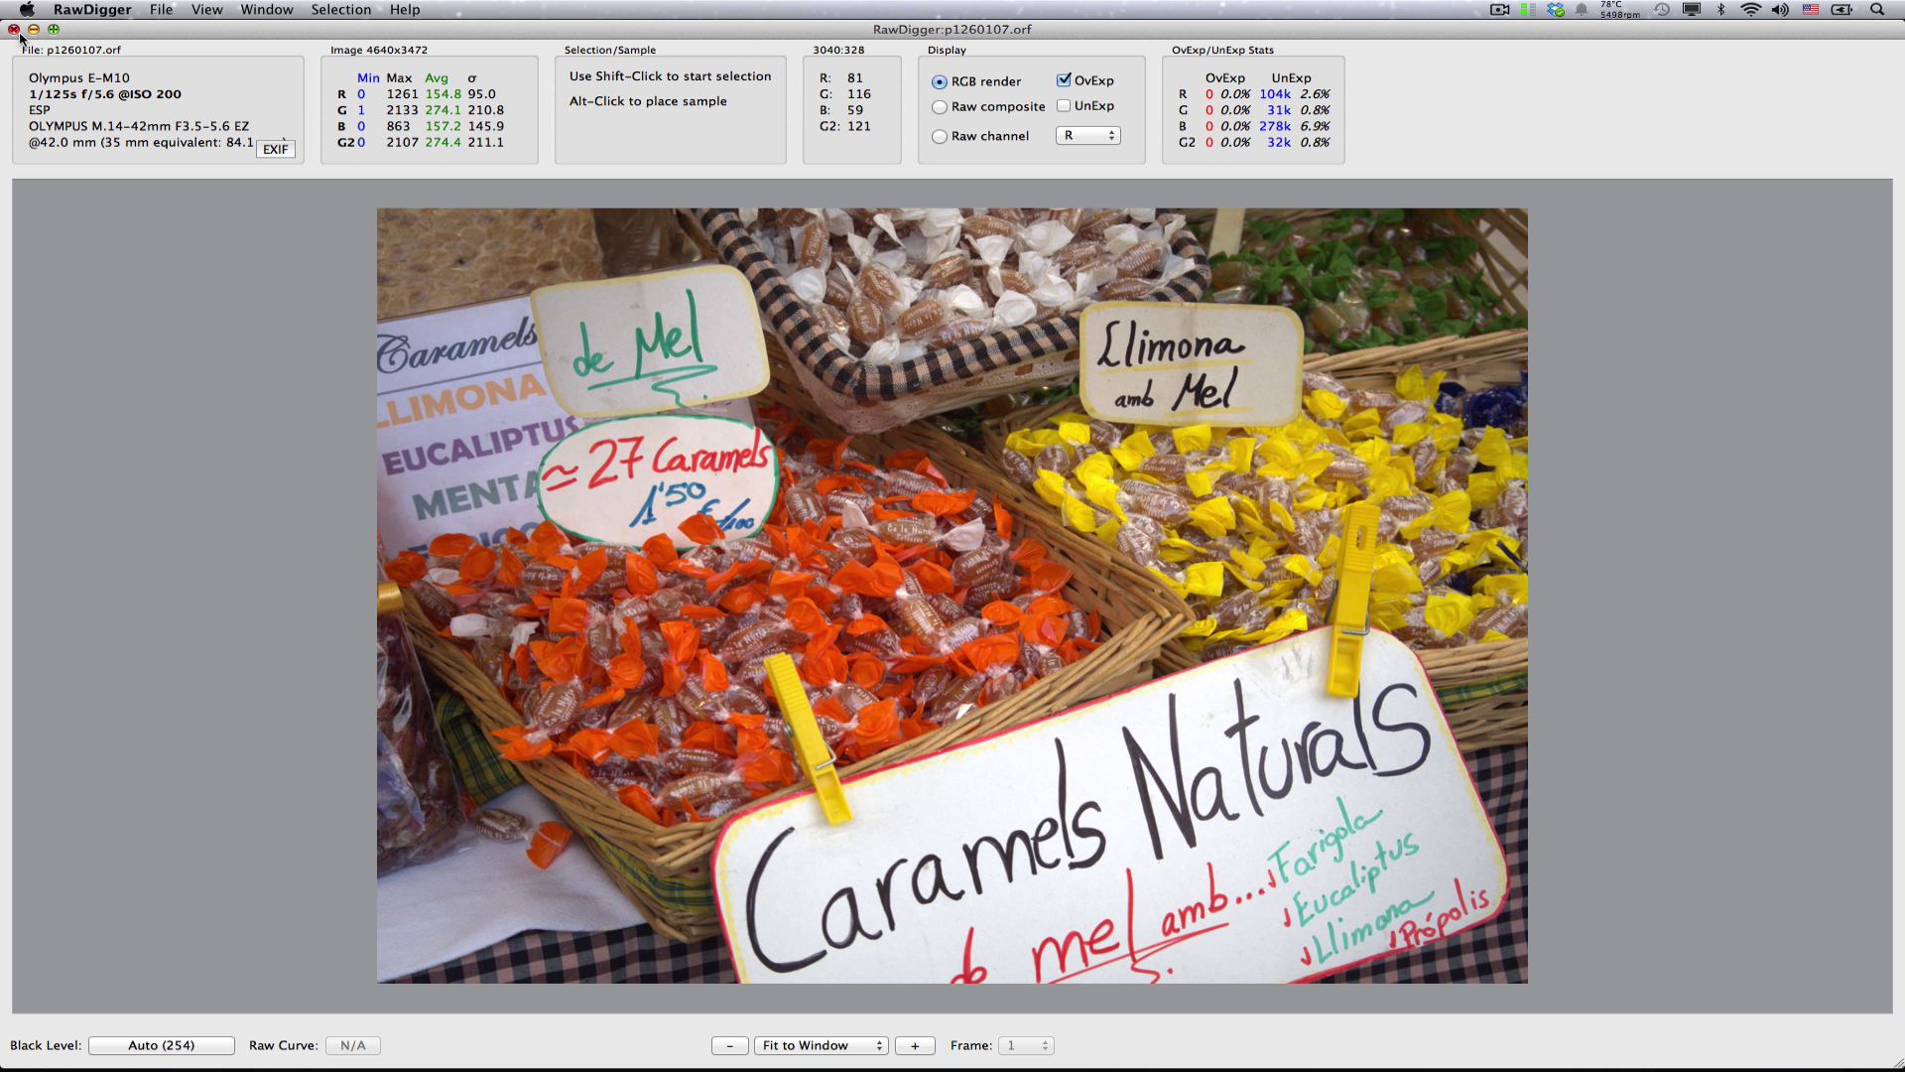
key("super+comma")
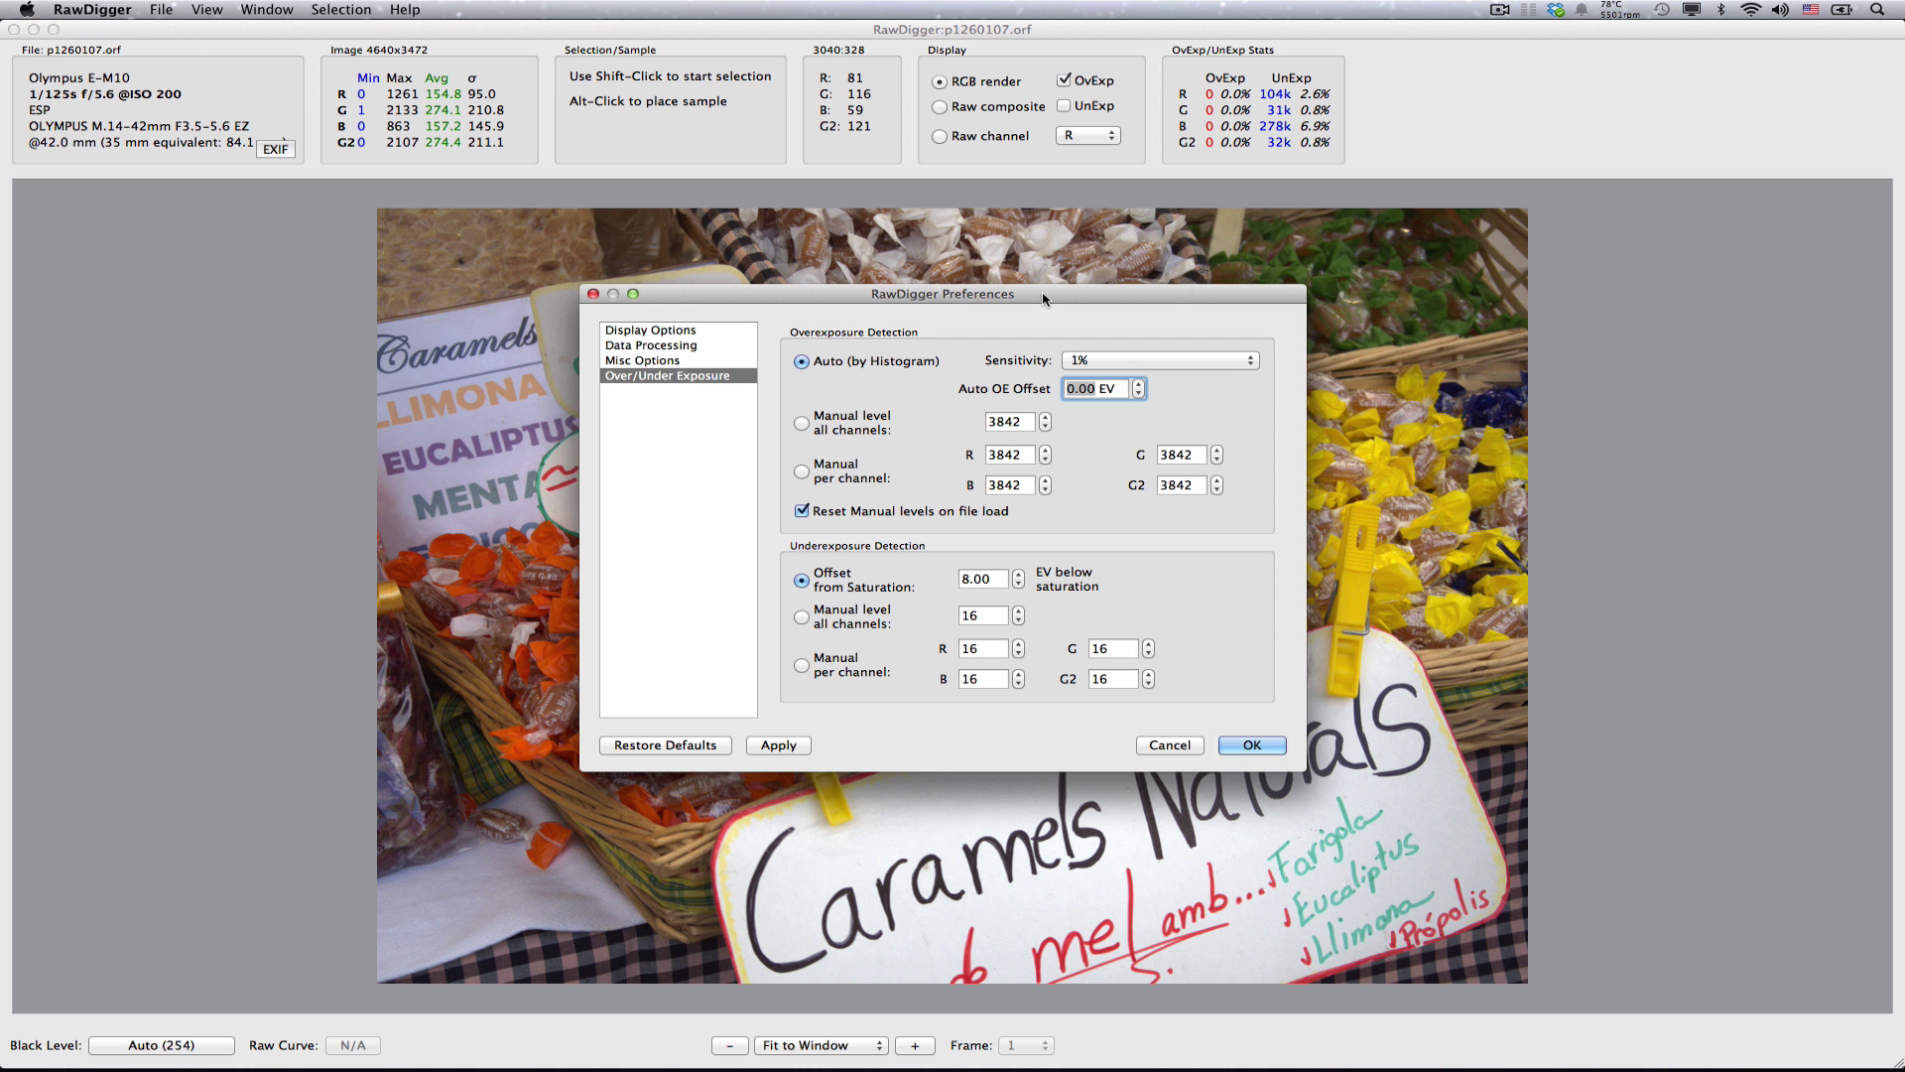
key("Left")
type("-")
key("BackSpace")
type("2")
key("Return")
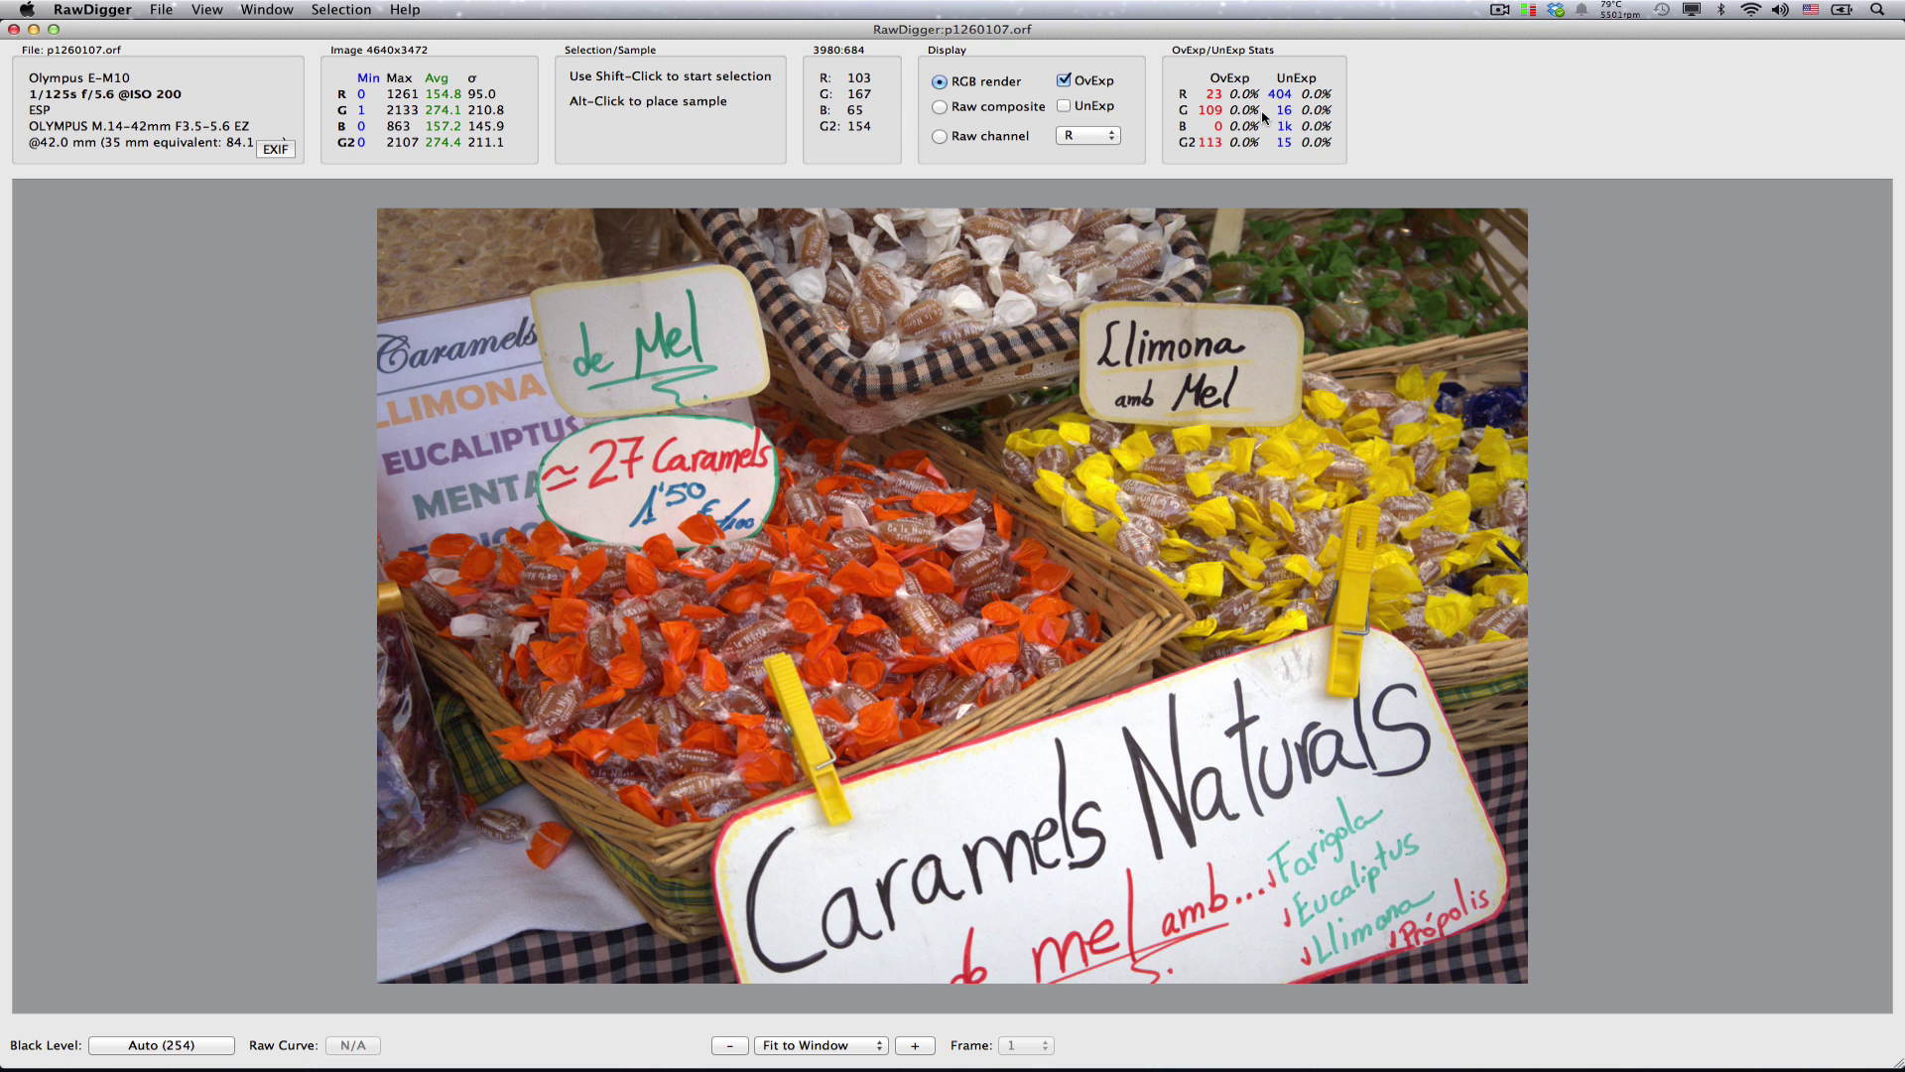
key("super+comma")
type("-2.30 EV")
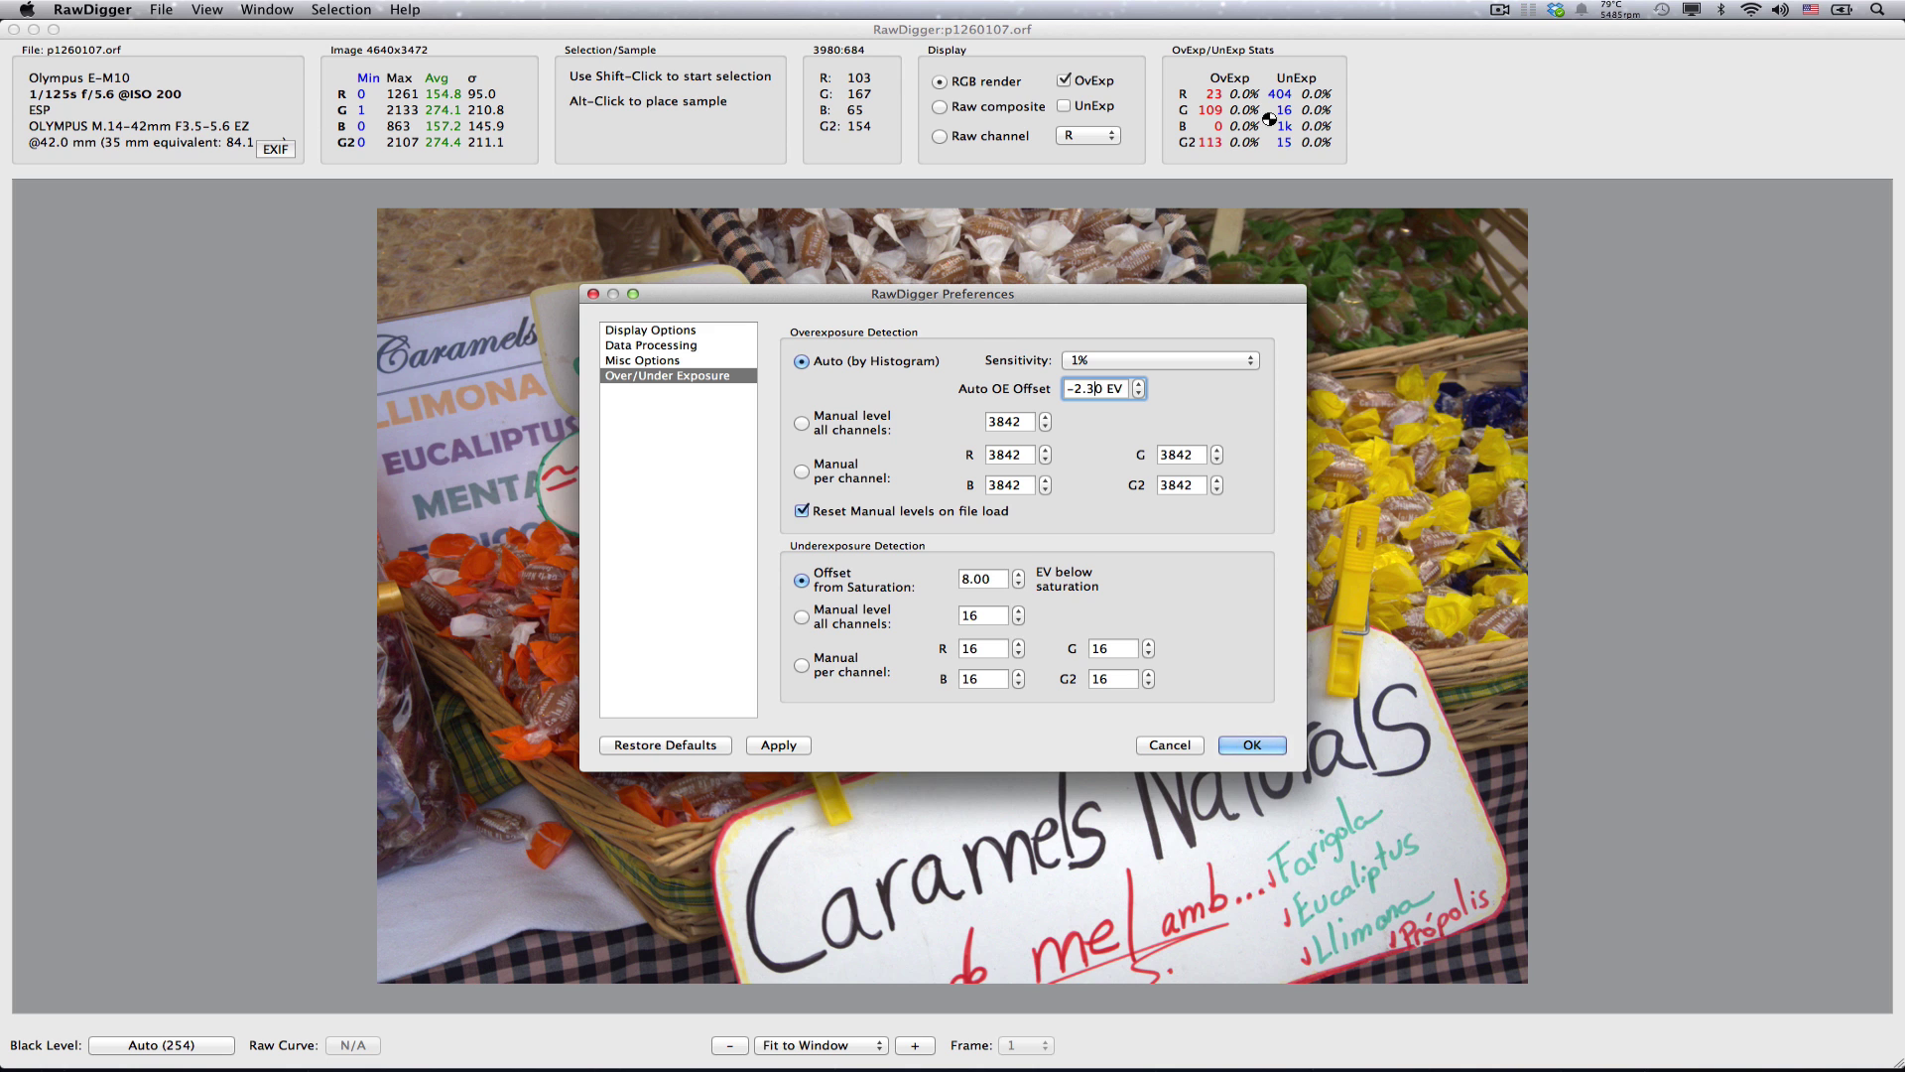
key("Return")
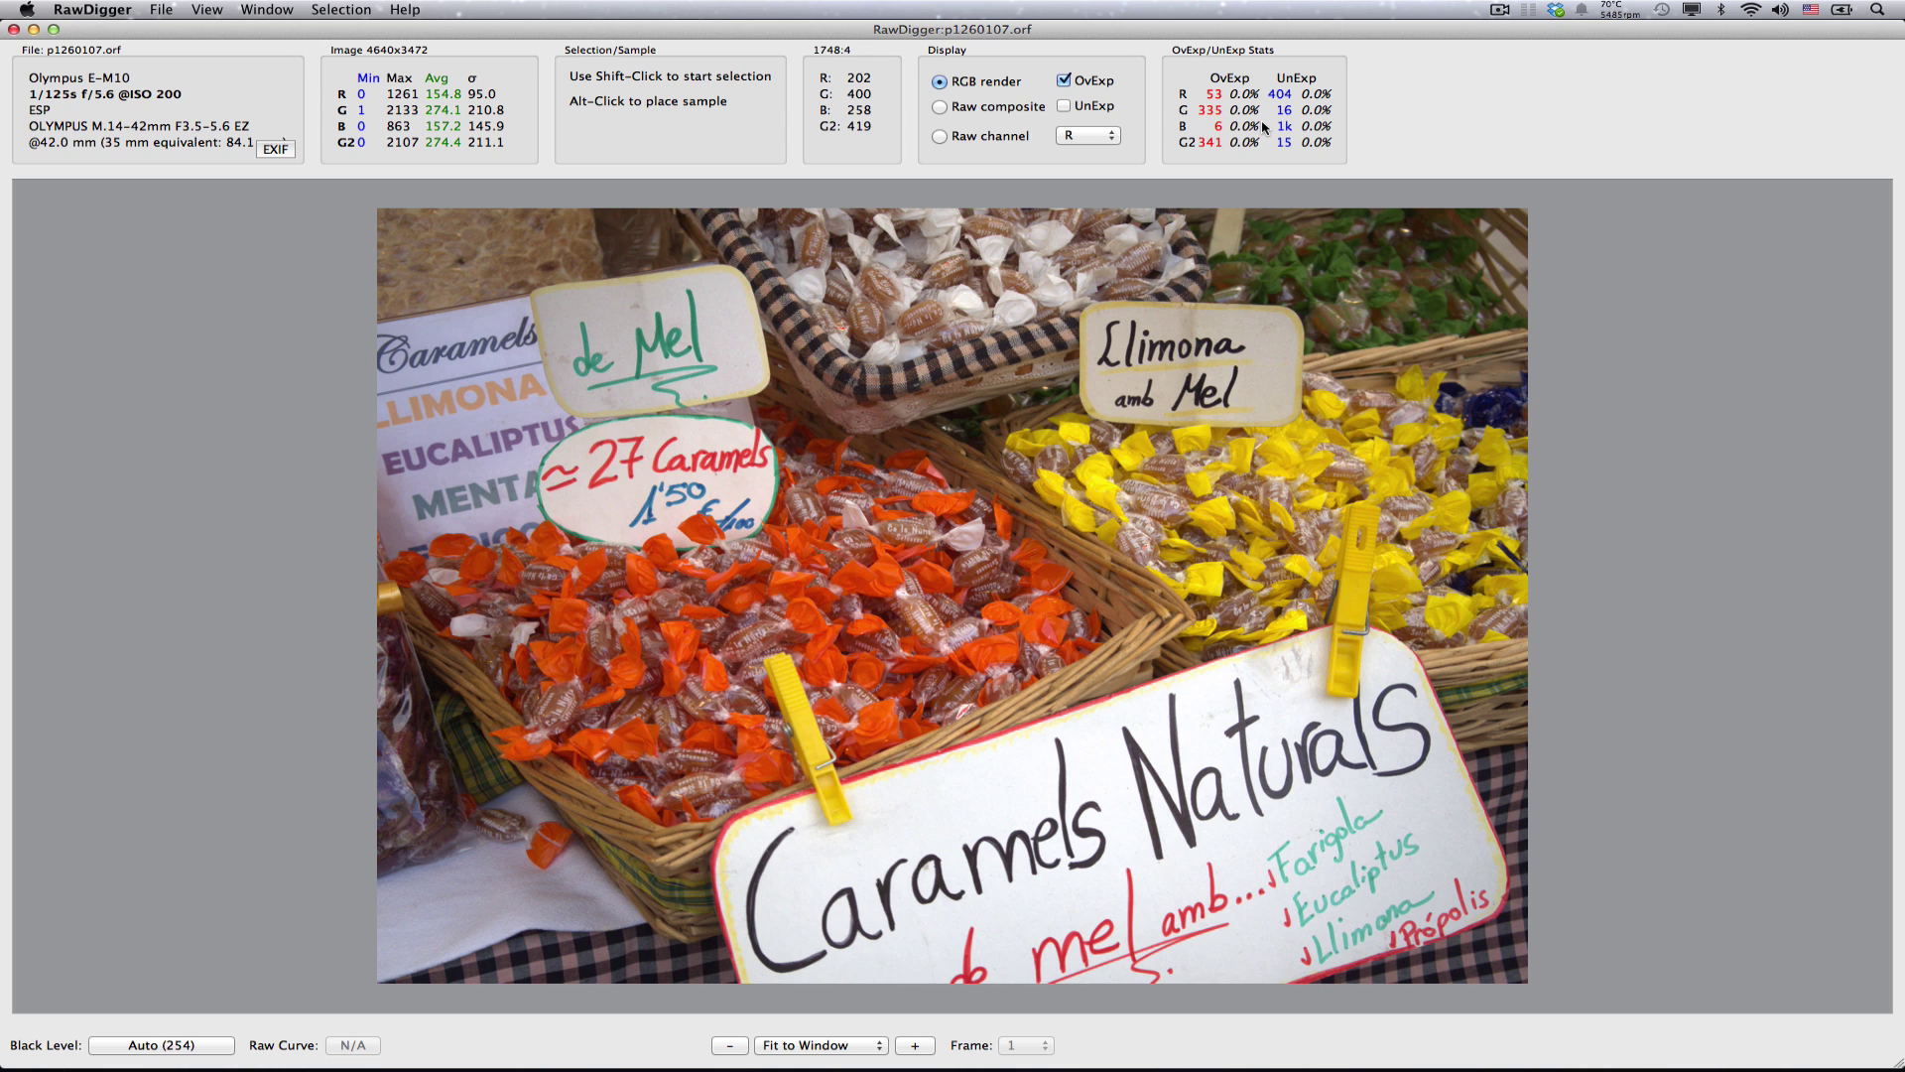
Reset the overexposure offset in Preferences and turn on the blue underexposure overlay.
key("super+comma")
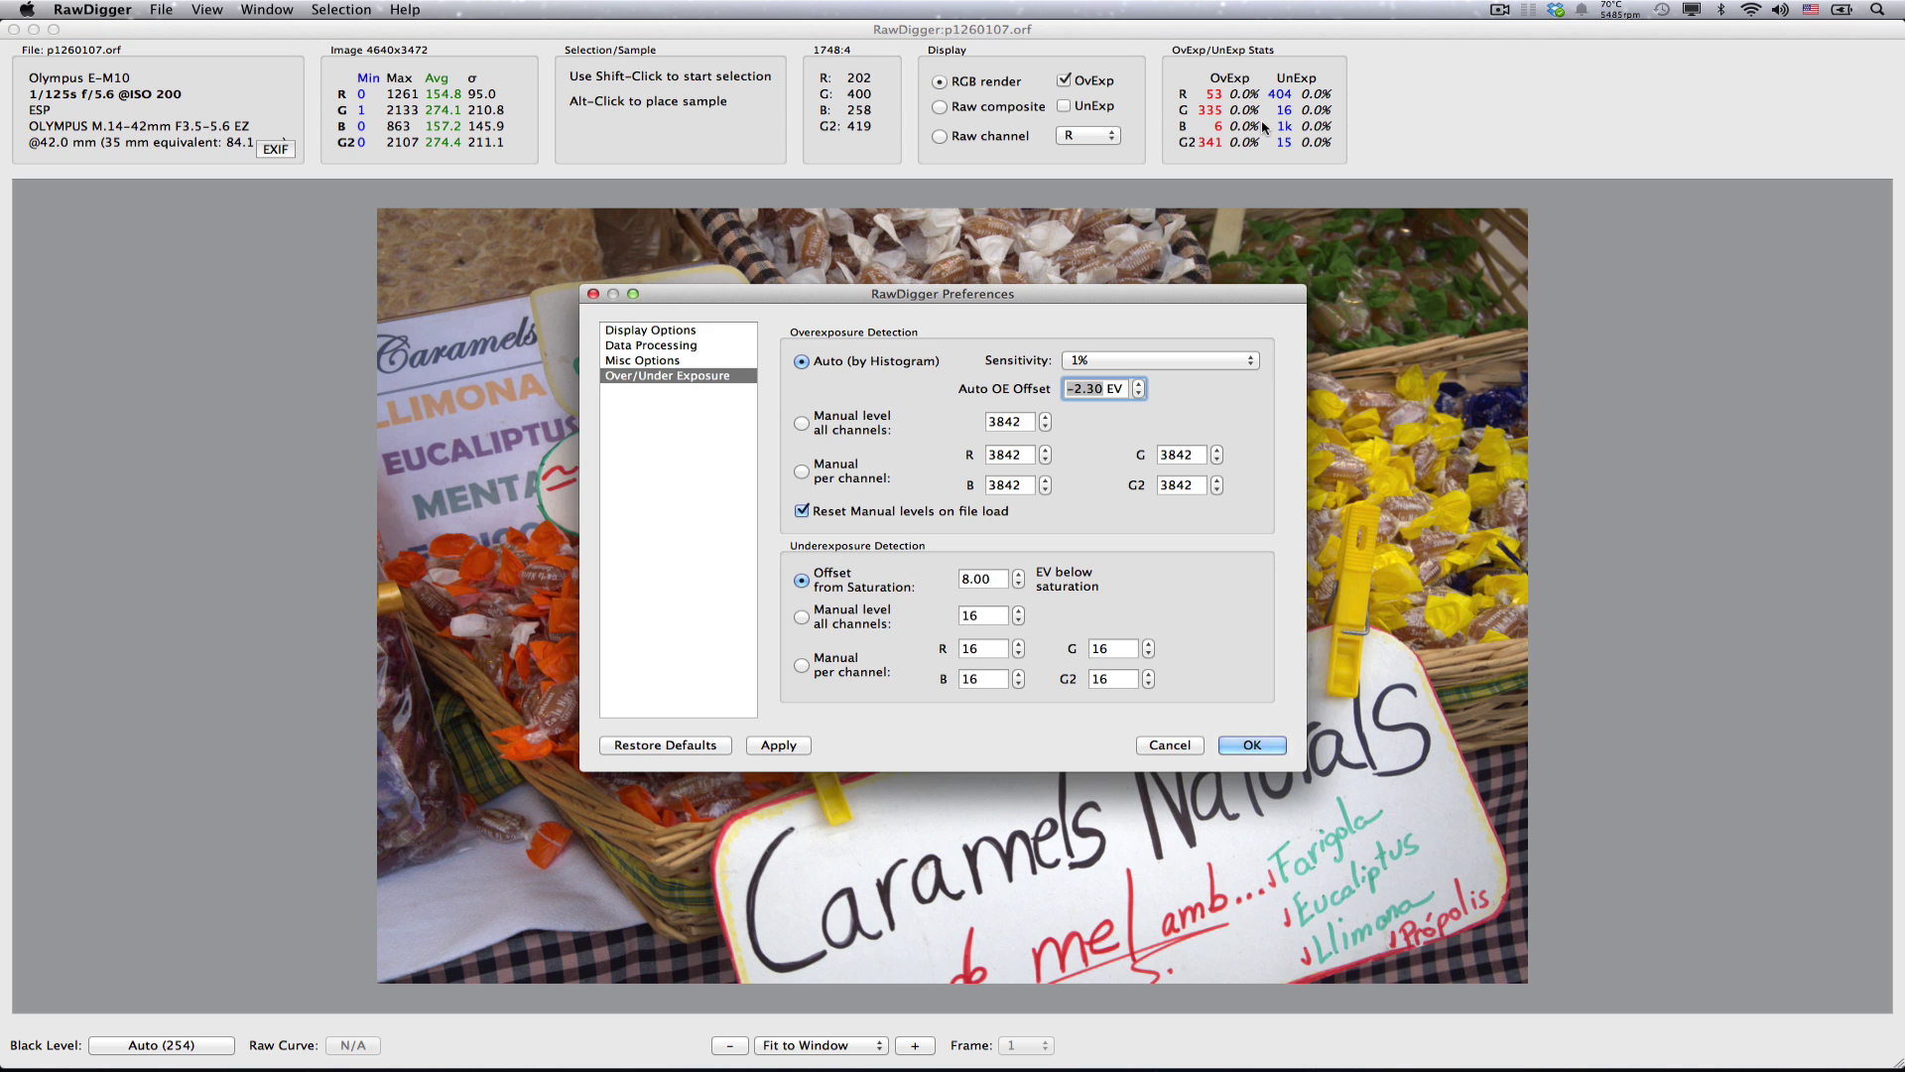
type("0")
key("Return")
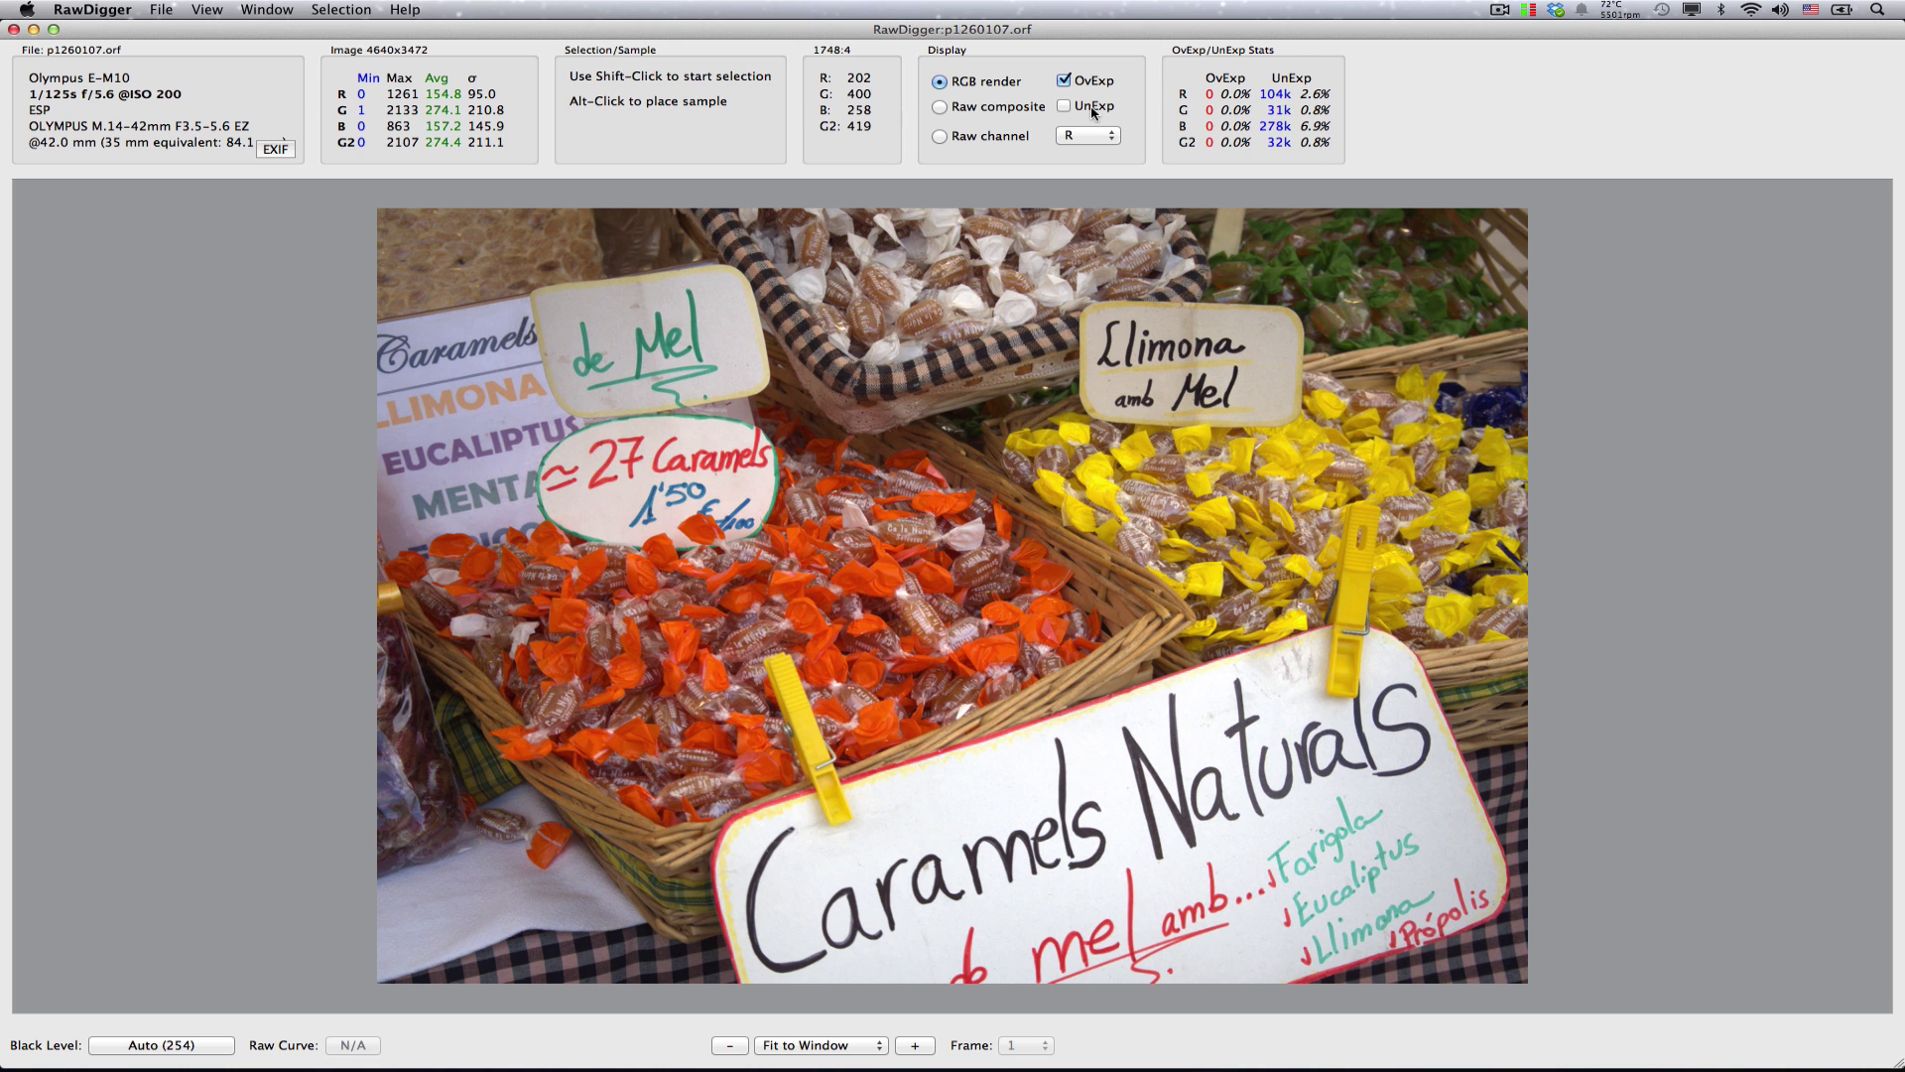
left_click(1094, 109)
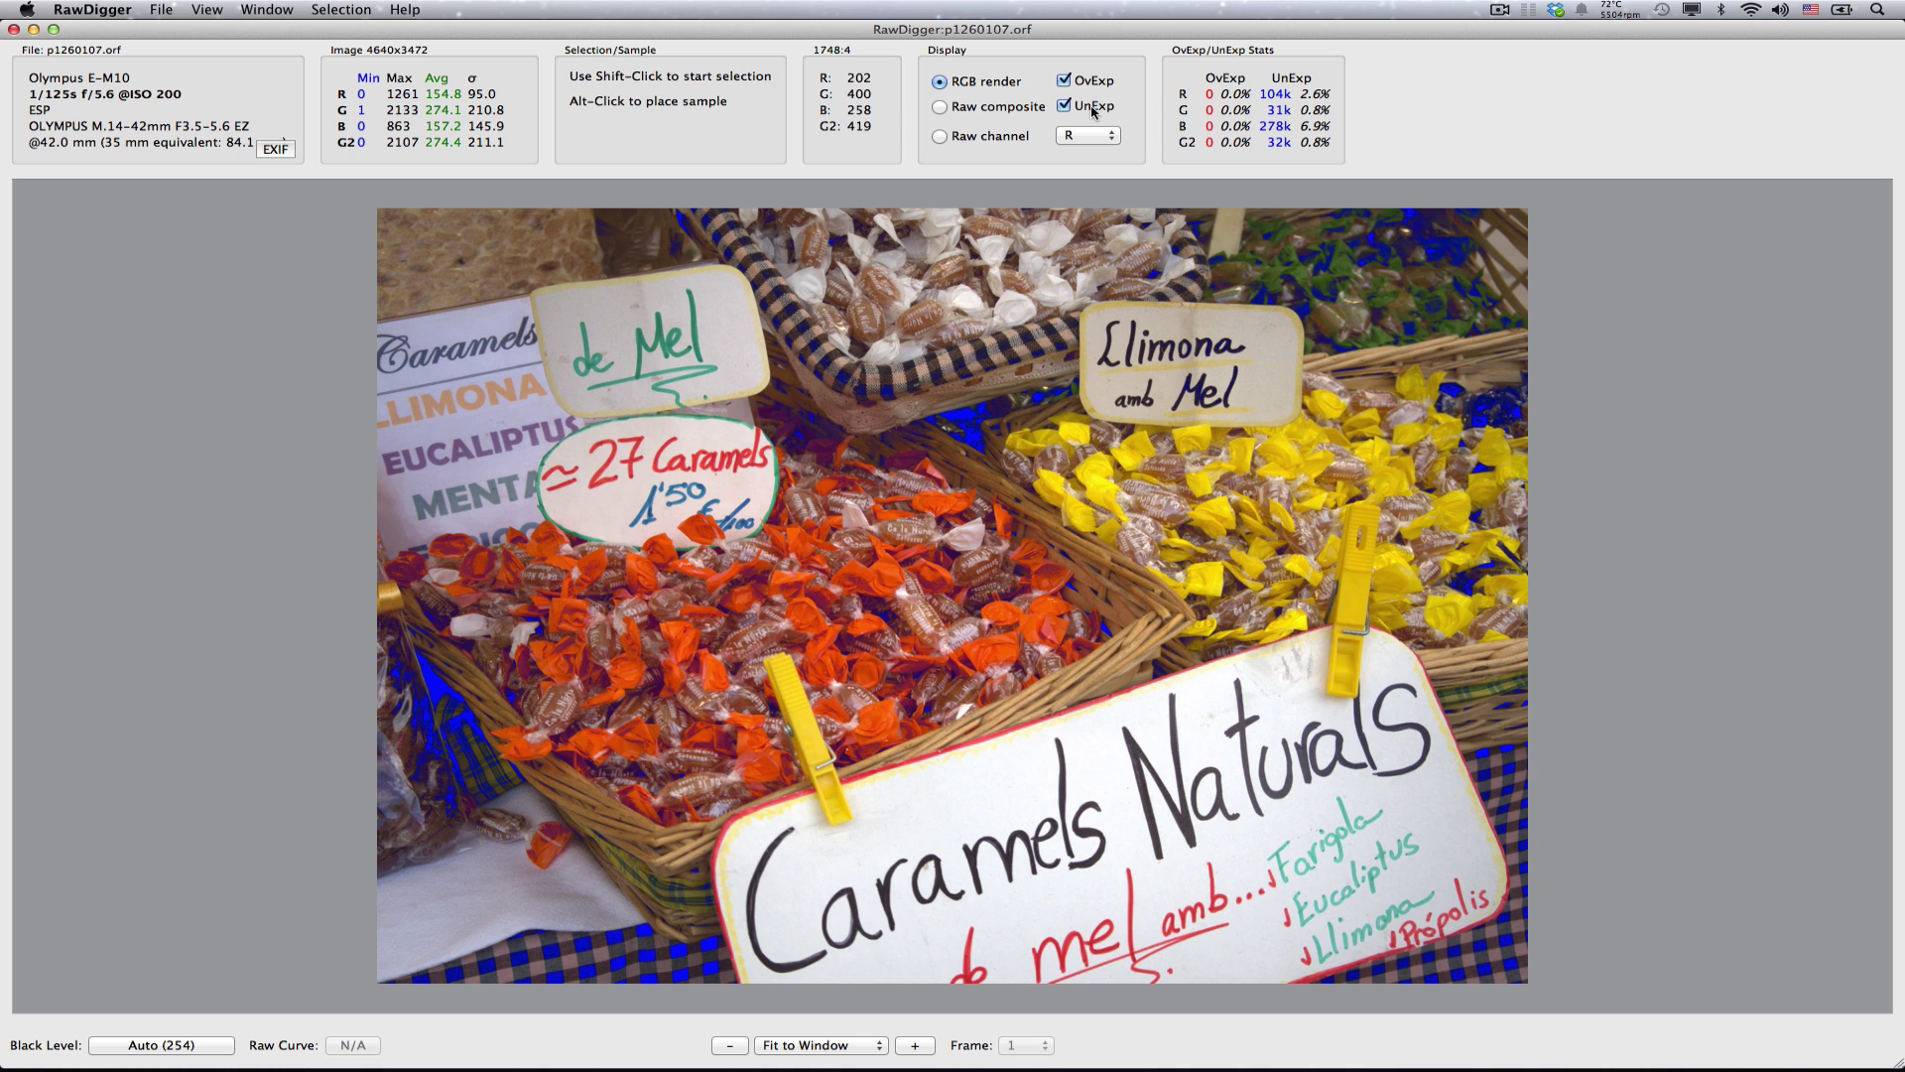
Set the Auto OE Offset to -2.00 EV in Preferences.
key("super+comma")
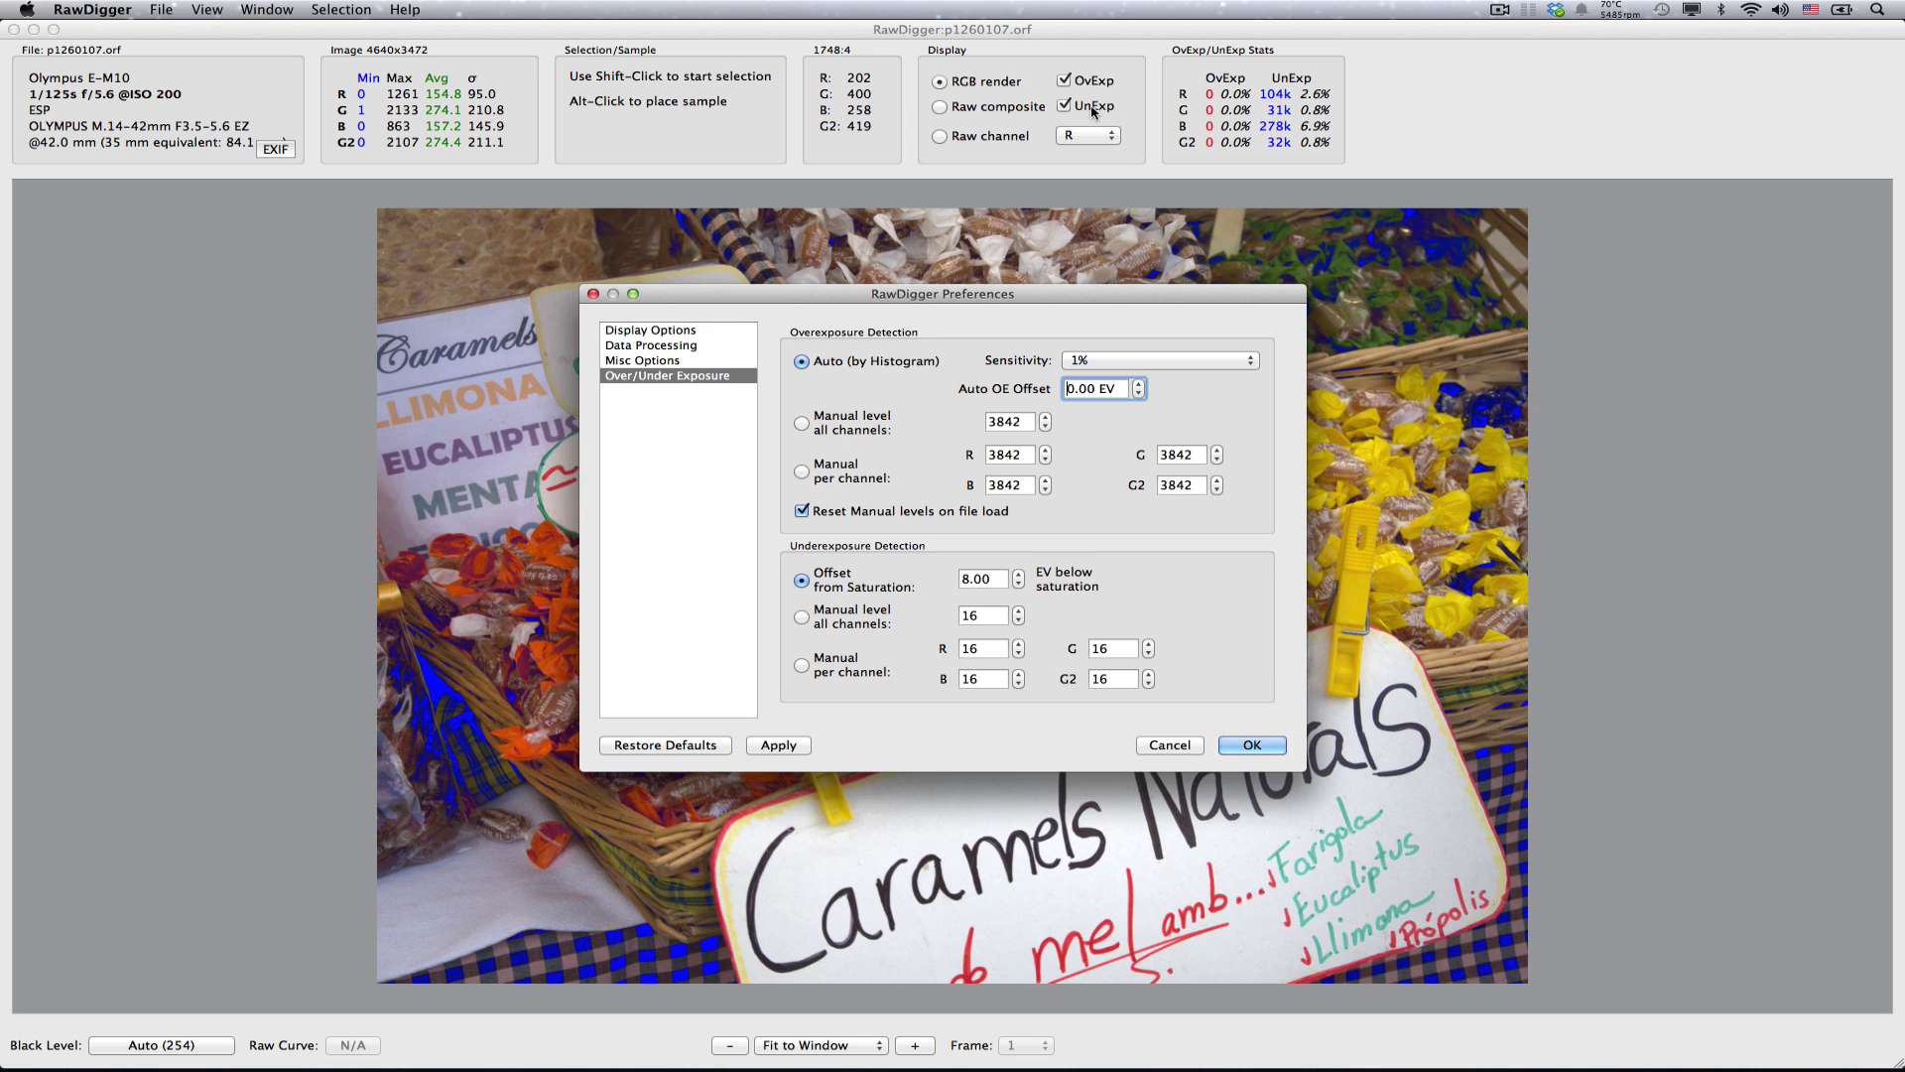
type("-")
key("BackSpace")
type("2")
key("Return")
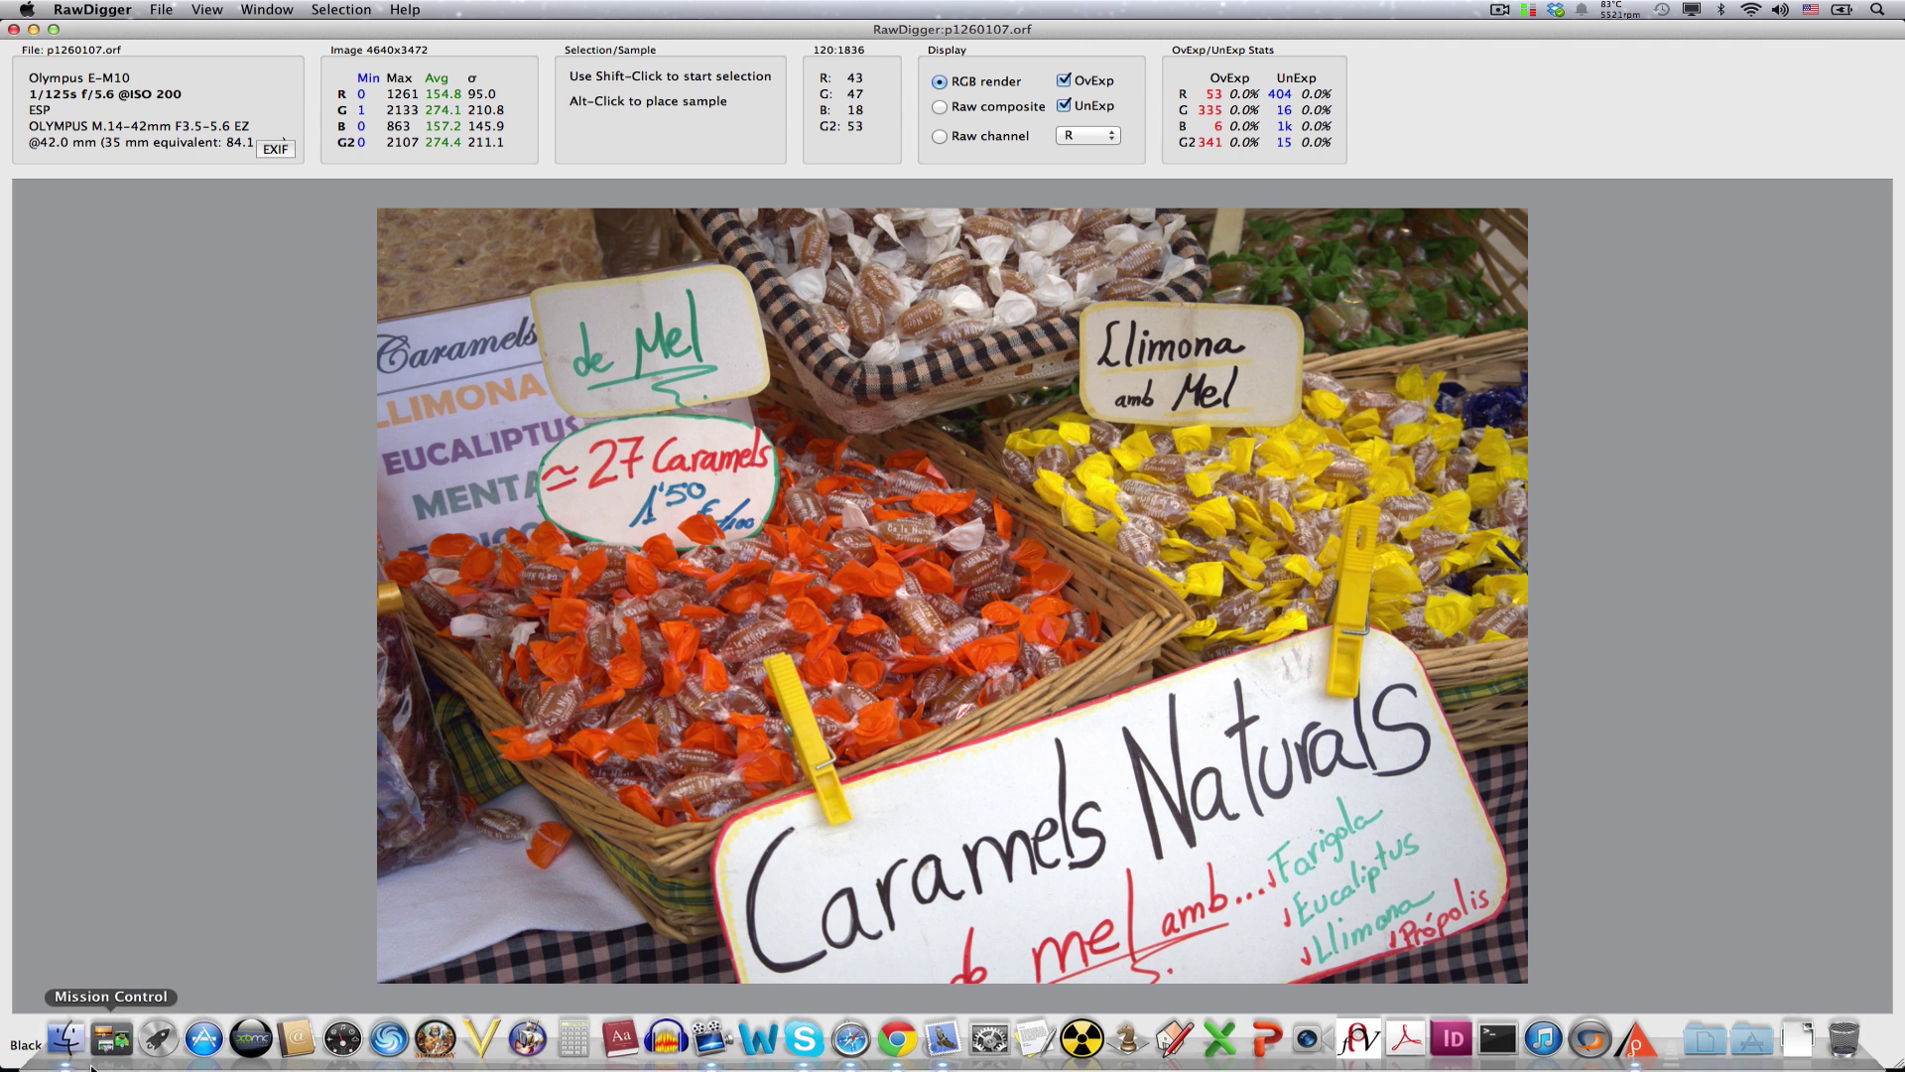
Open p1260107_preview.jpg from the UnderExposure_01 folder with Adobe Photoshop CS5.app.
left_click(82, 1061)
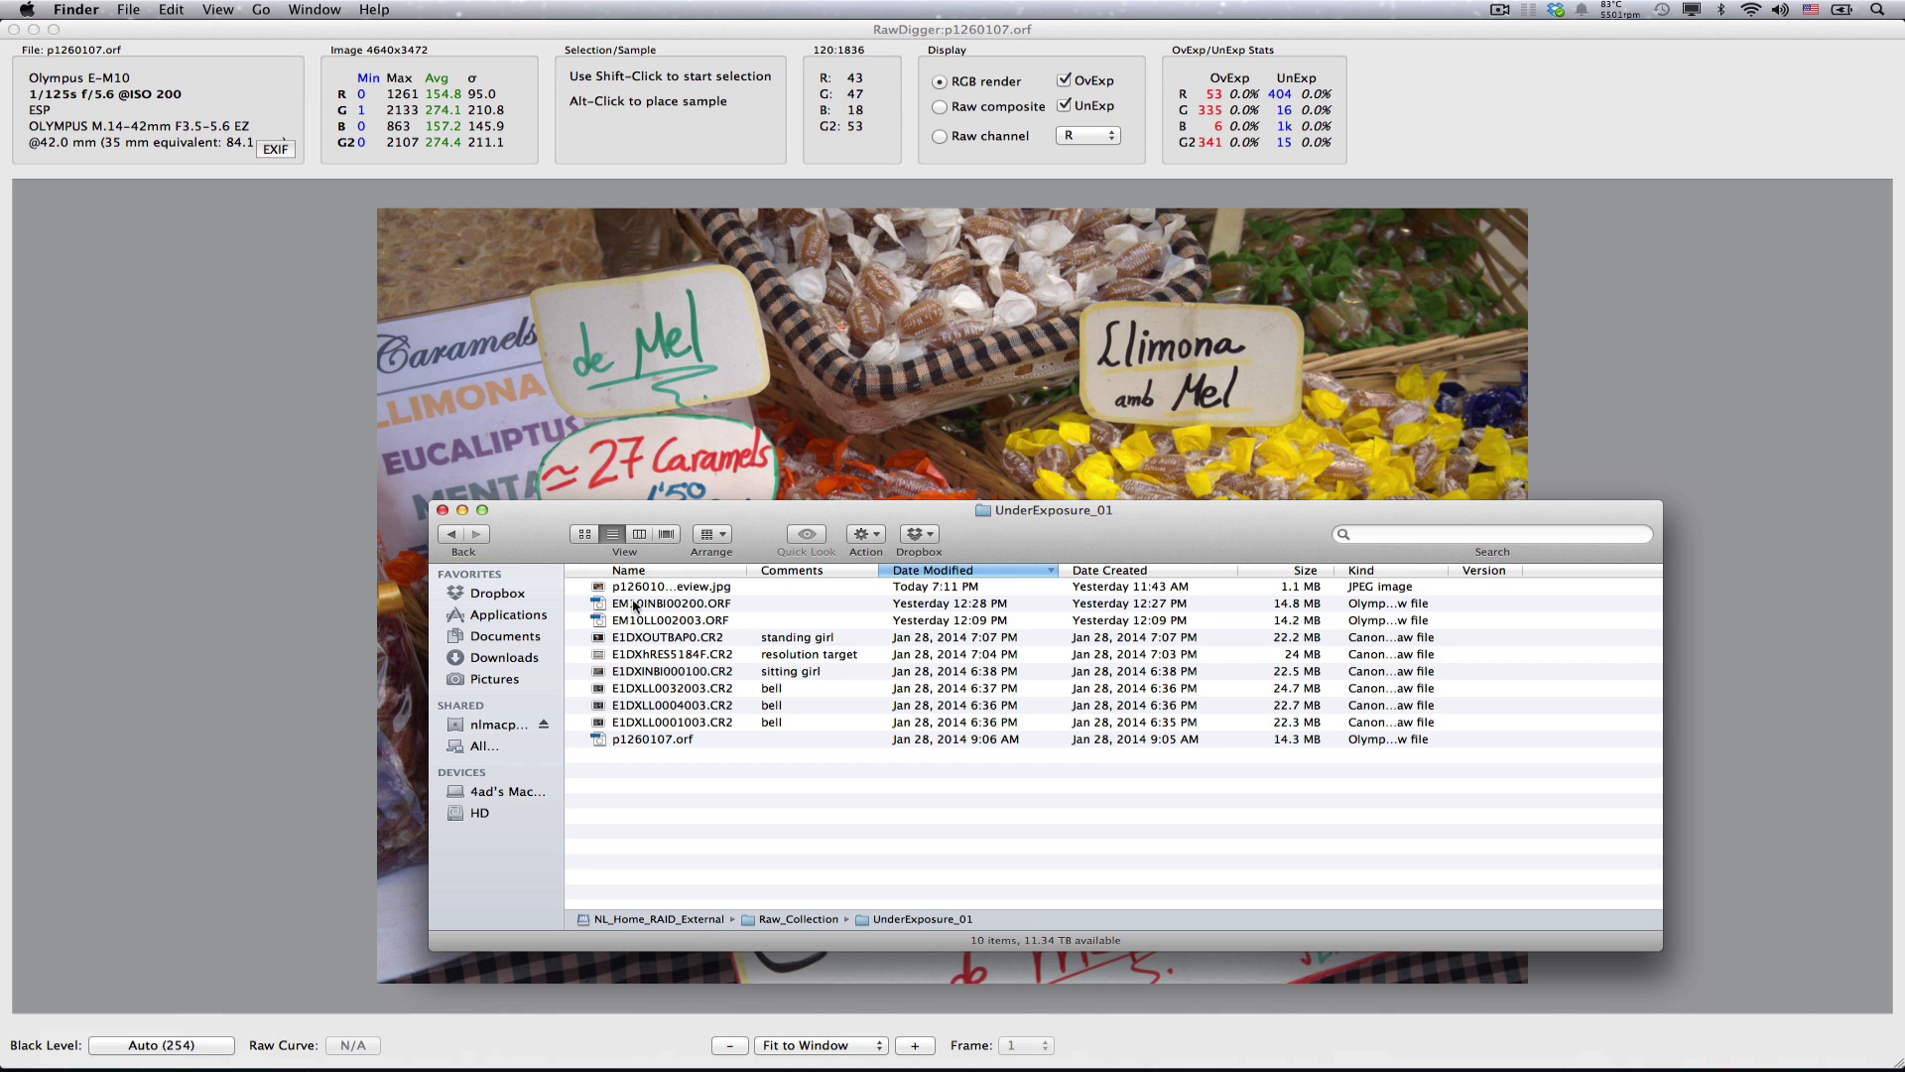
right_click(664, 590)
mouse_move(811, 614)
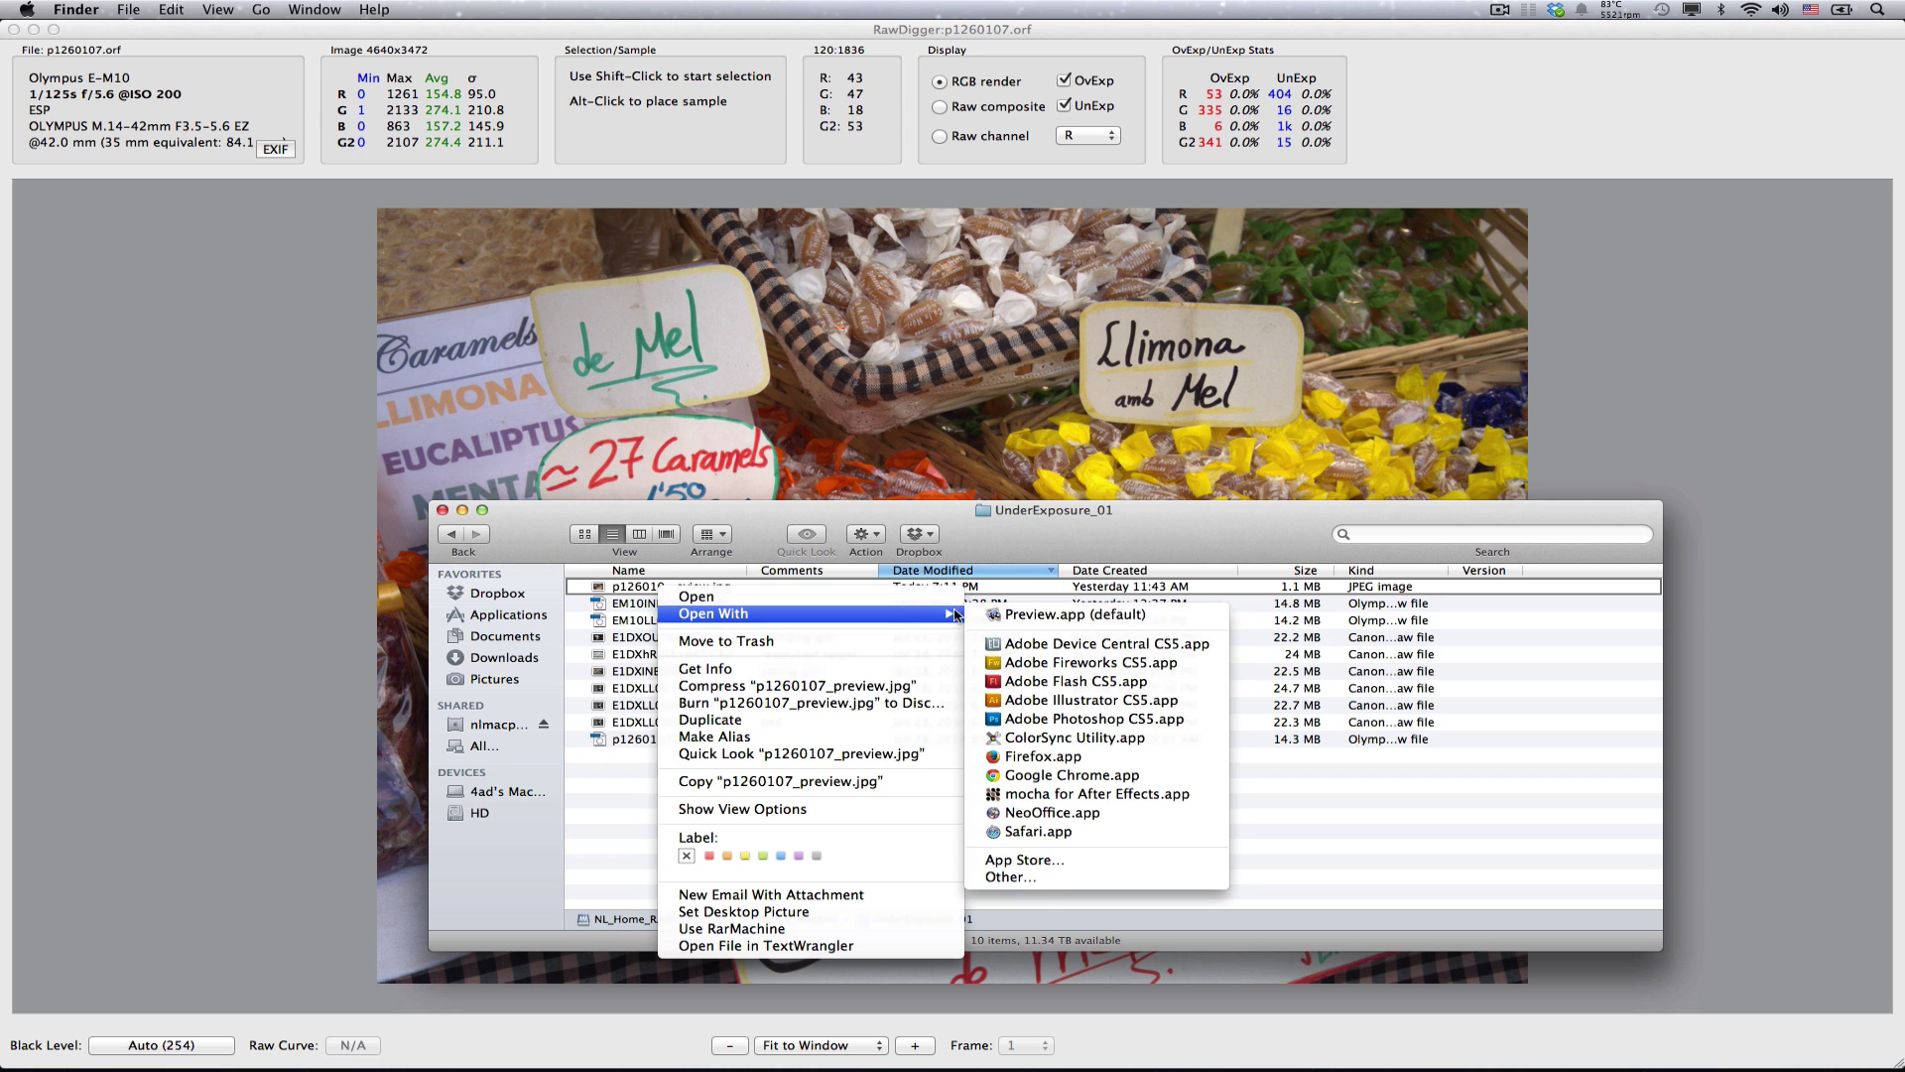
left_click(1057, 719)
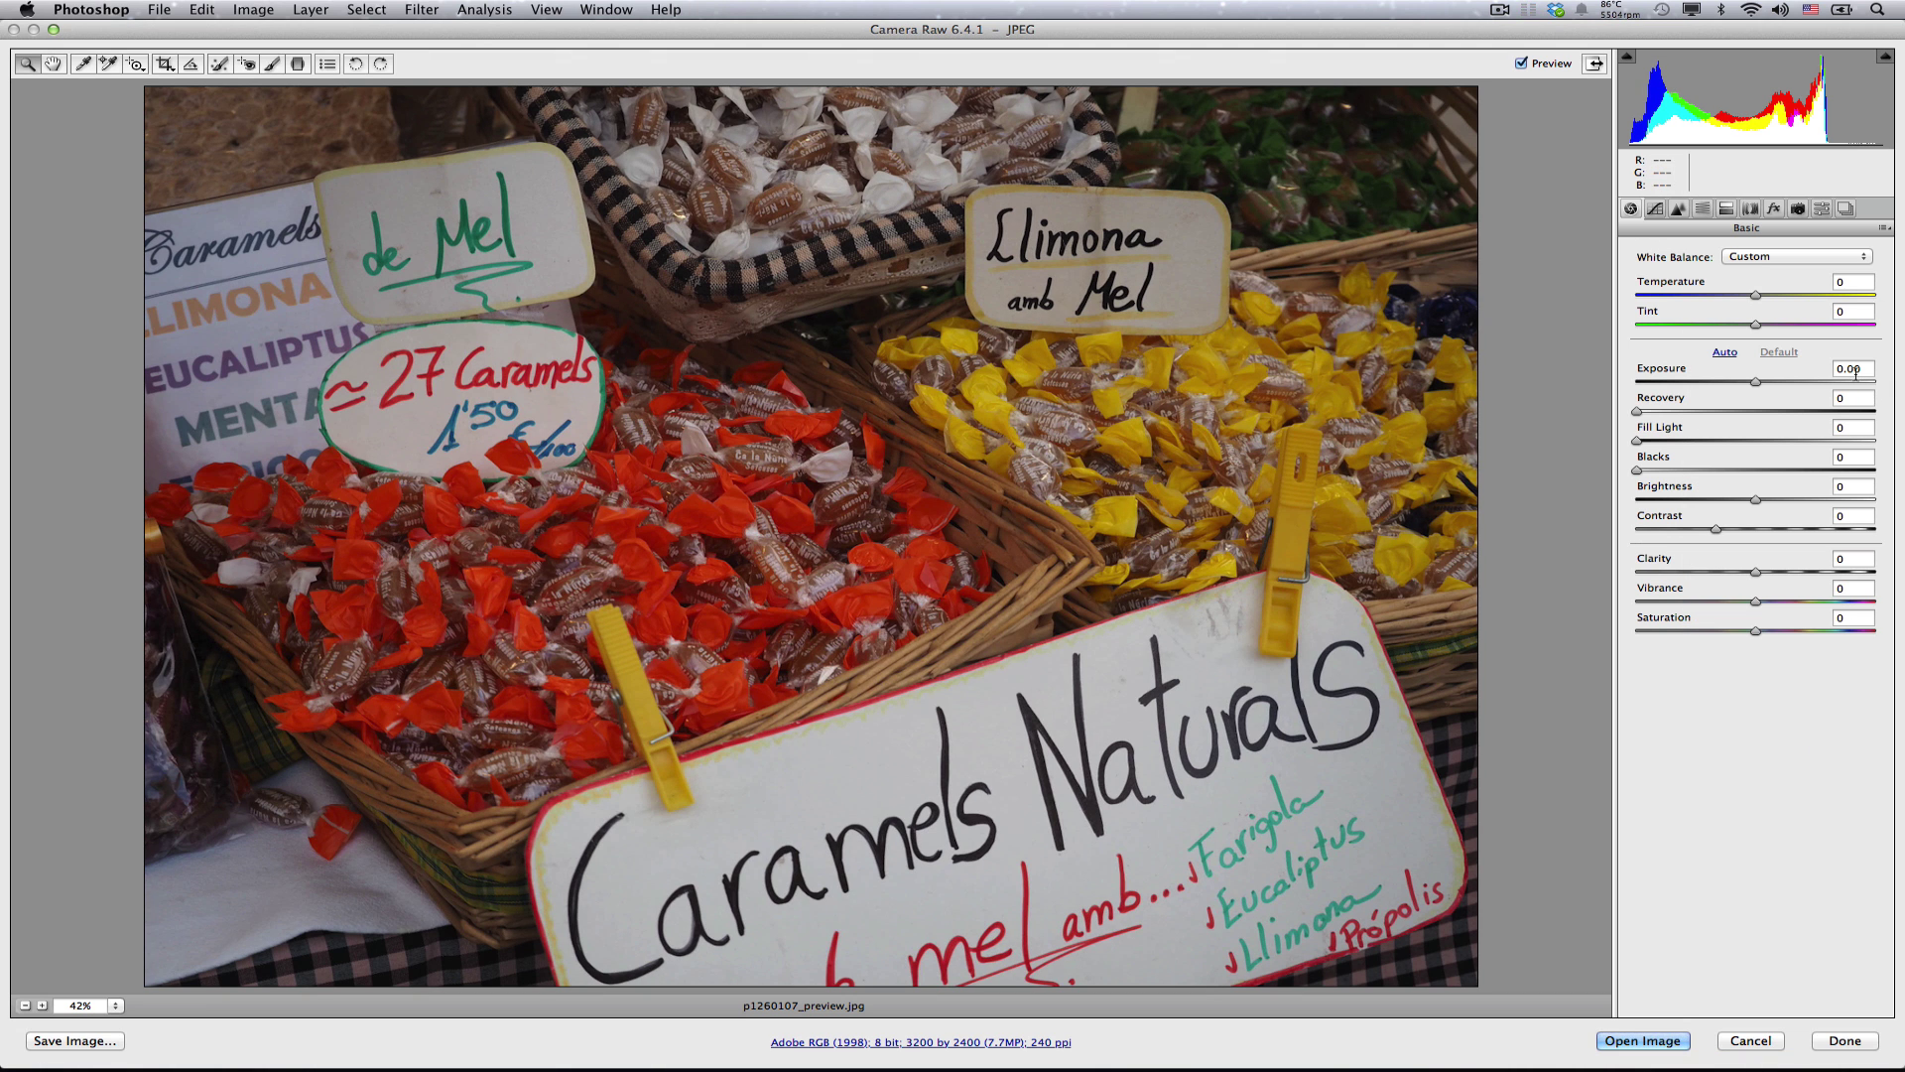
Set Camera Raw Exposure to +2.30, then toggle the red highlight clipping warning on and off.
left_click(1850, 371)
type("+2.3")
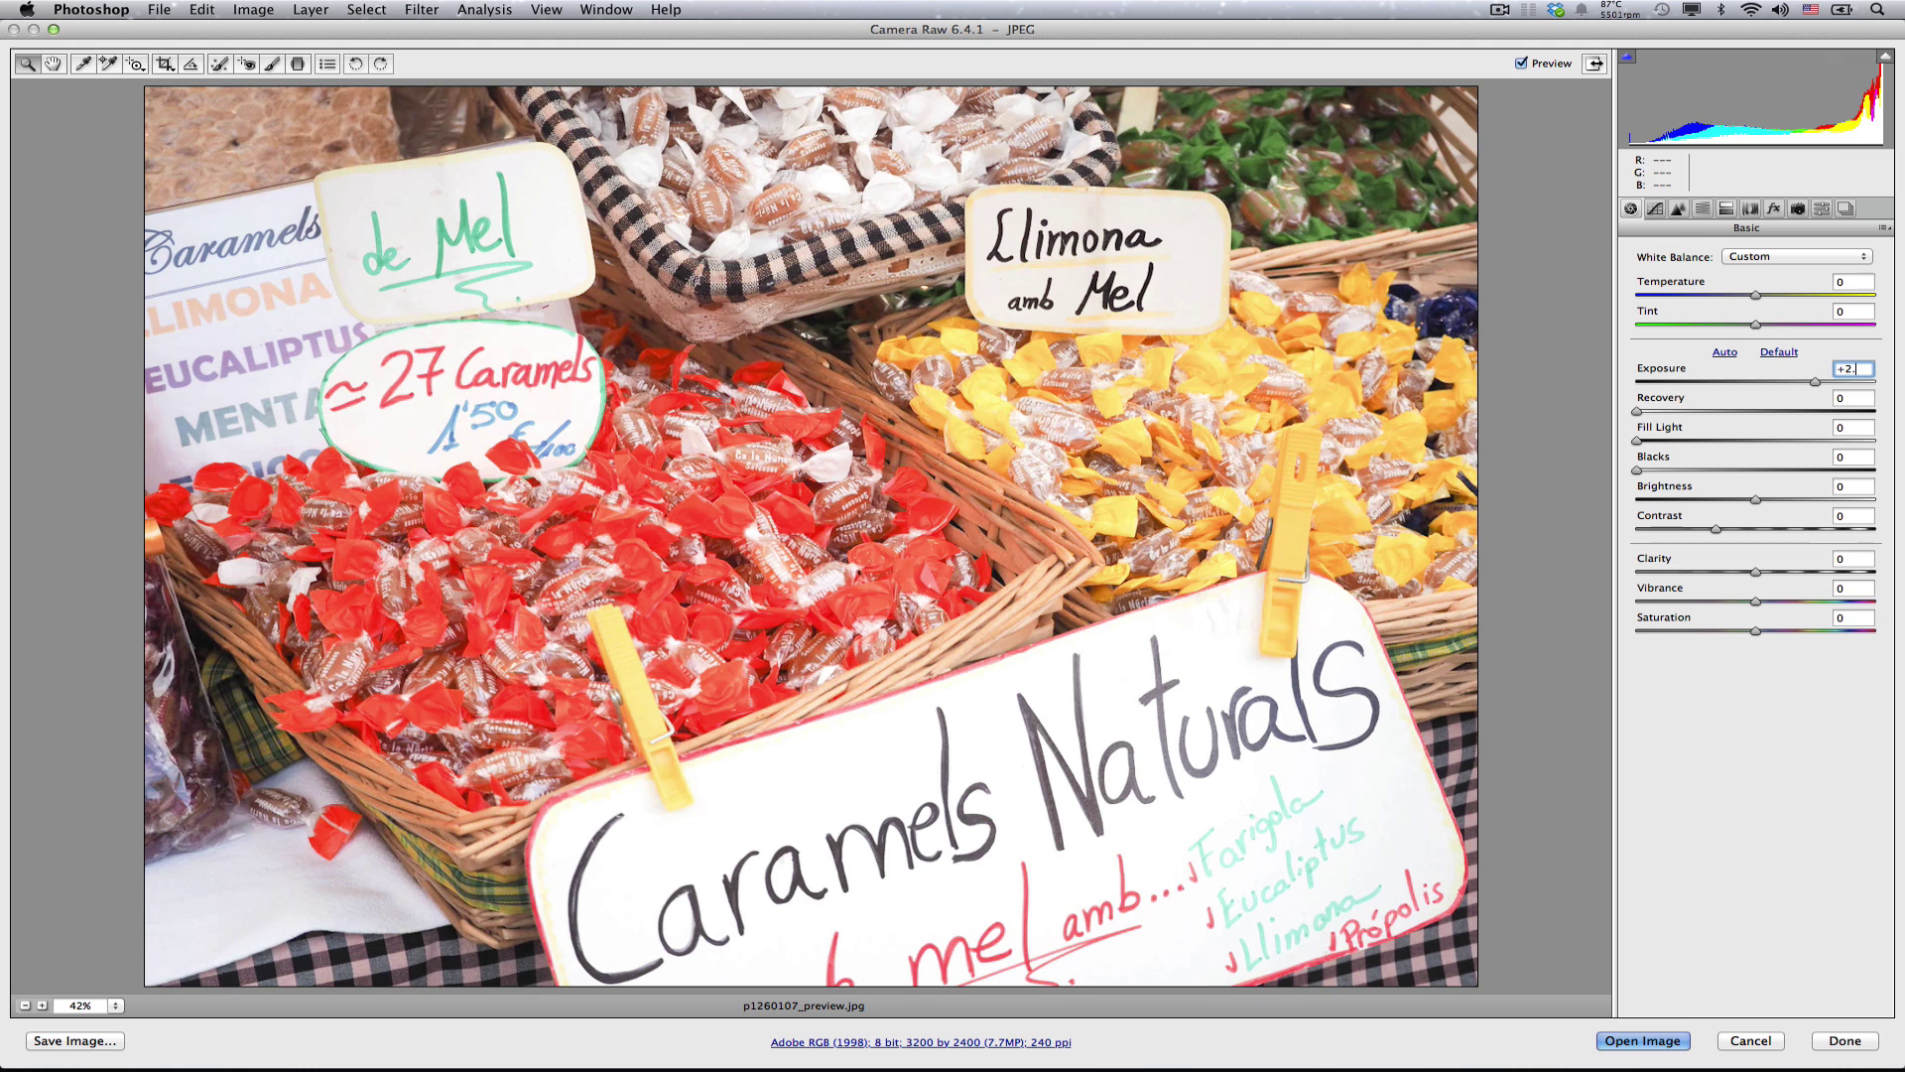
type("30")
key("Return")
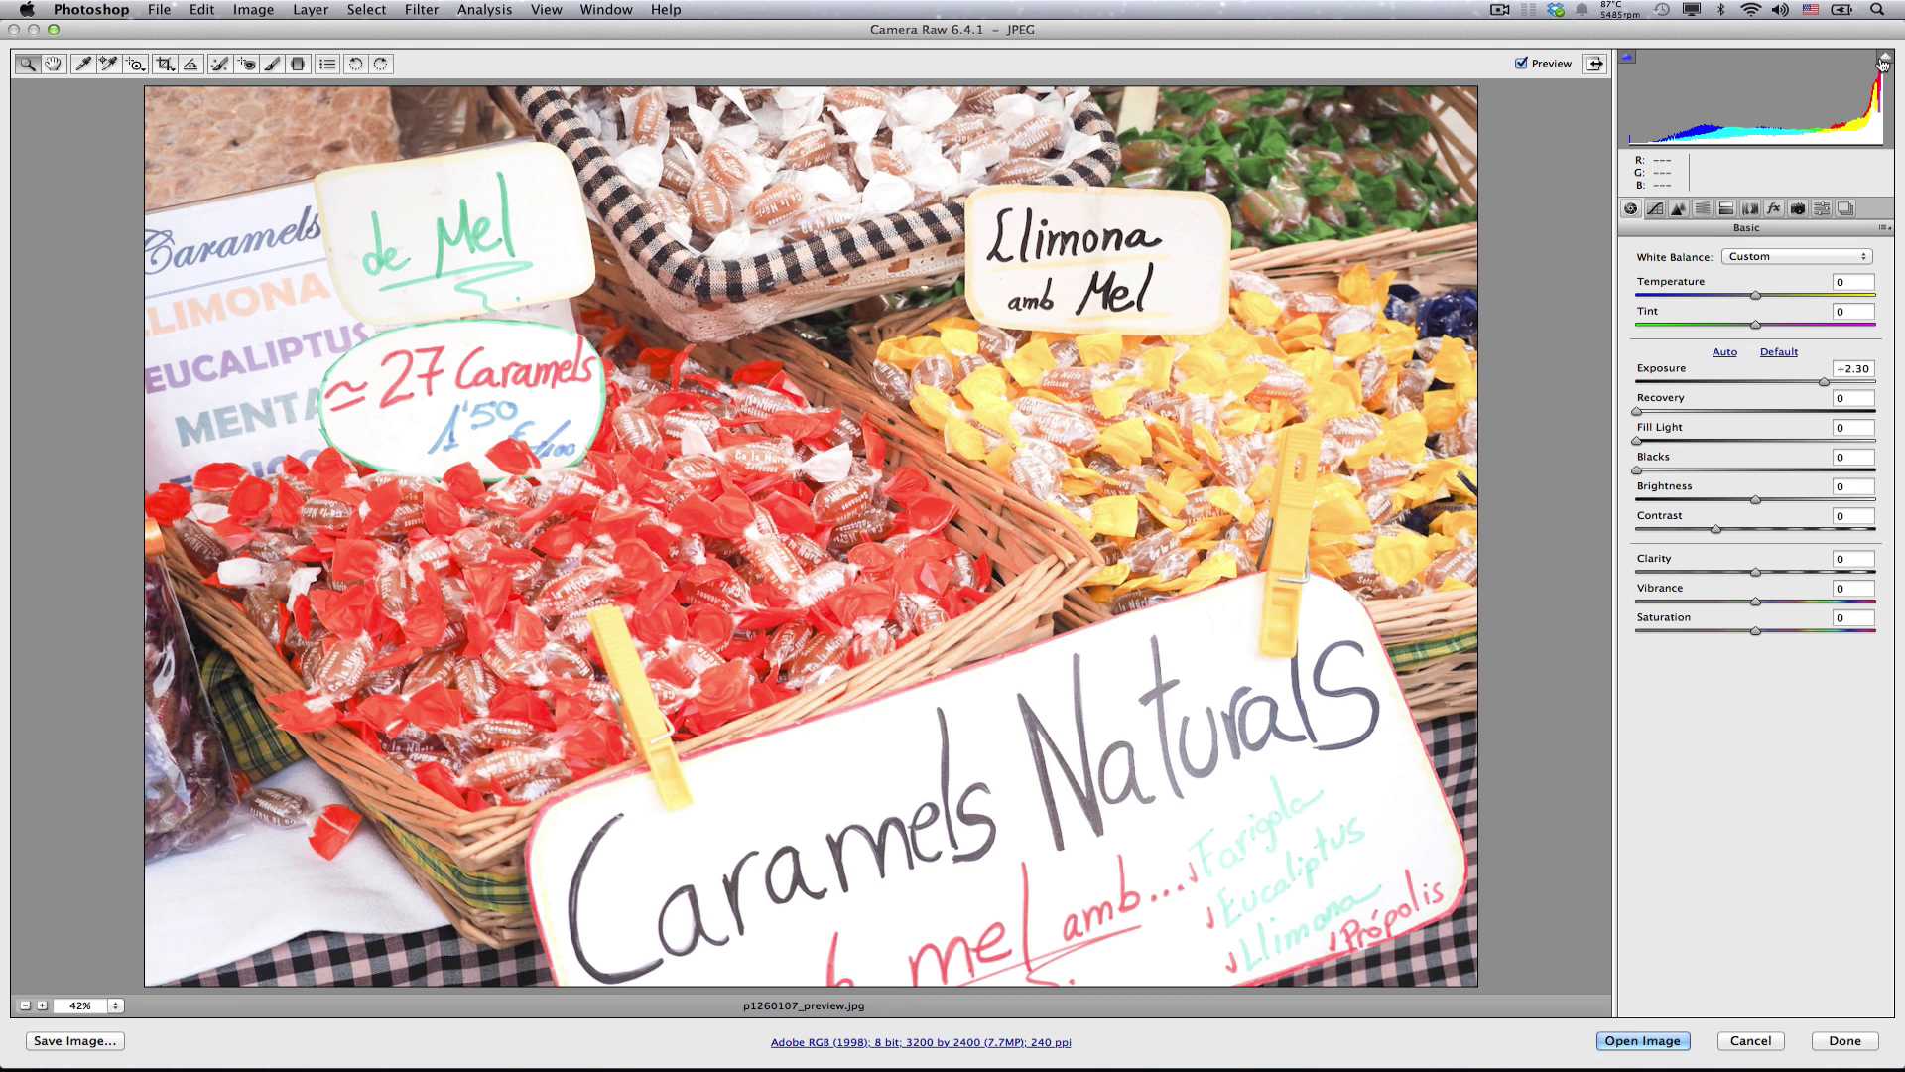
left_click(1885, 63)
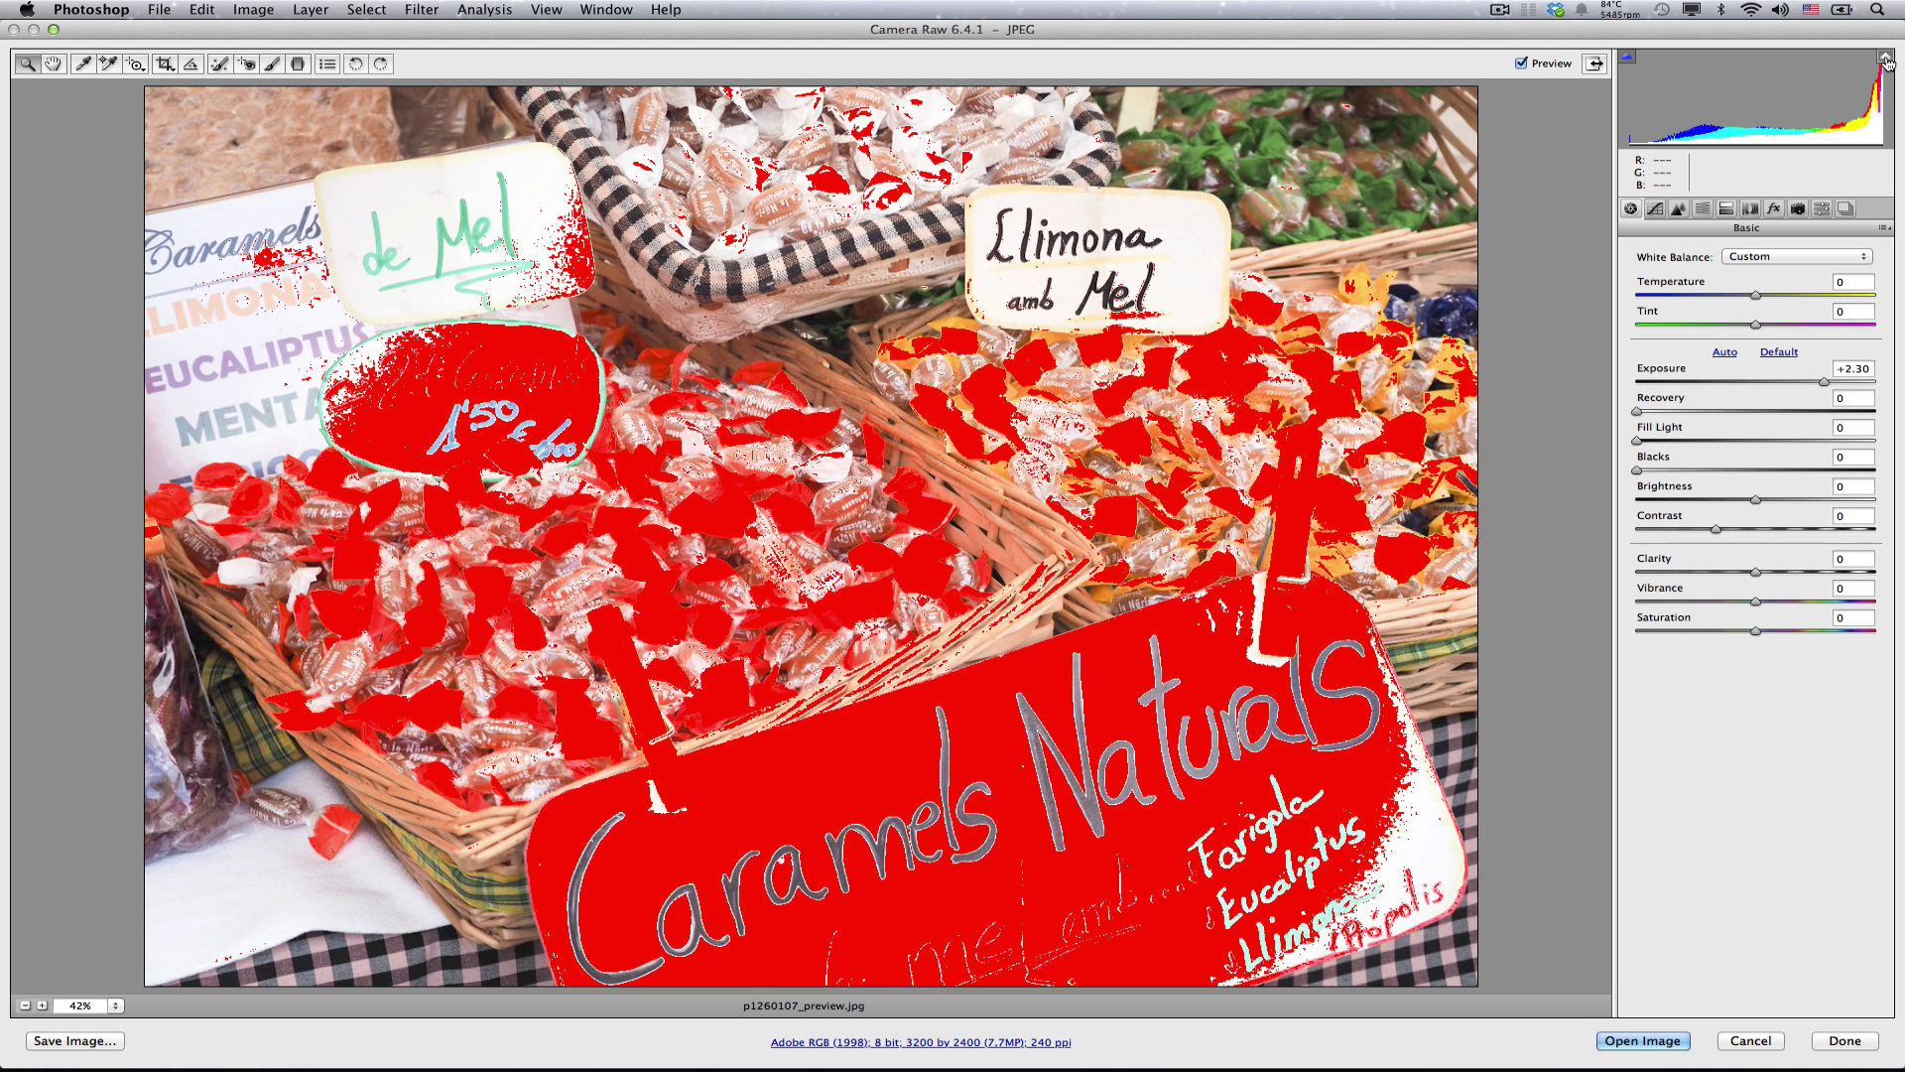
left_click(1886, 59)
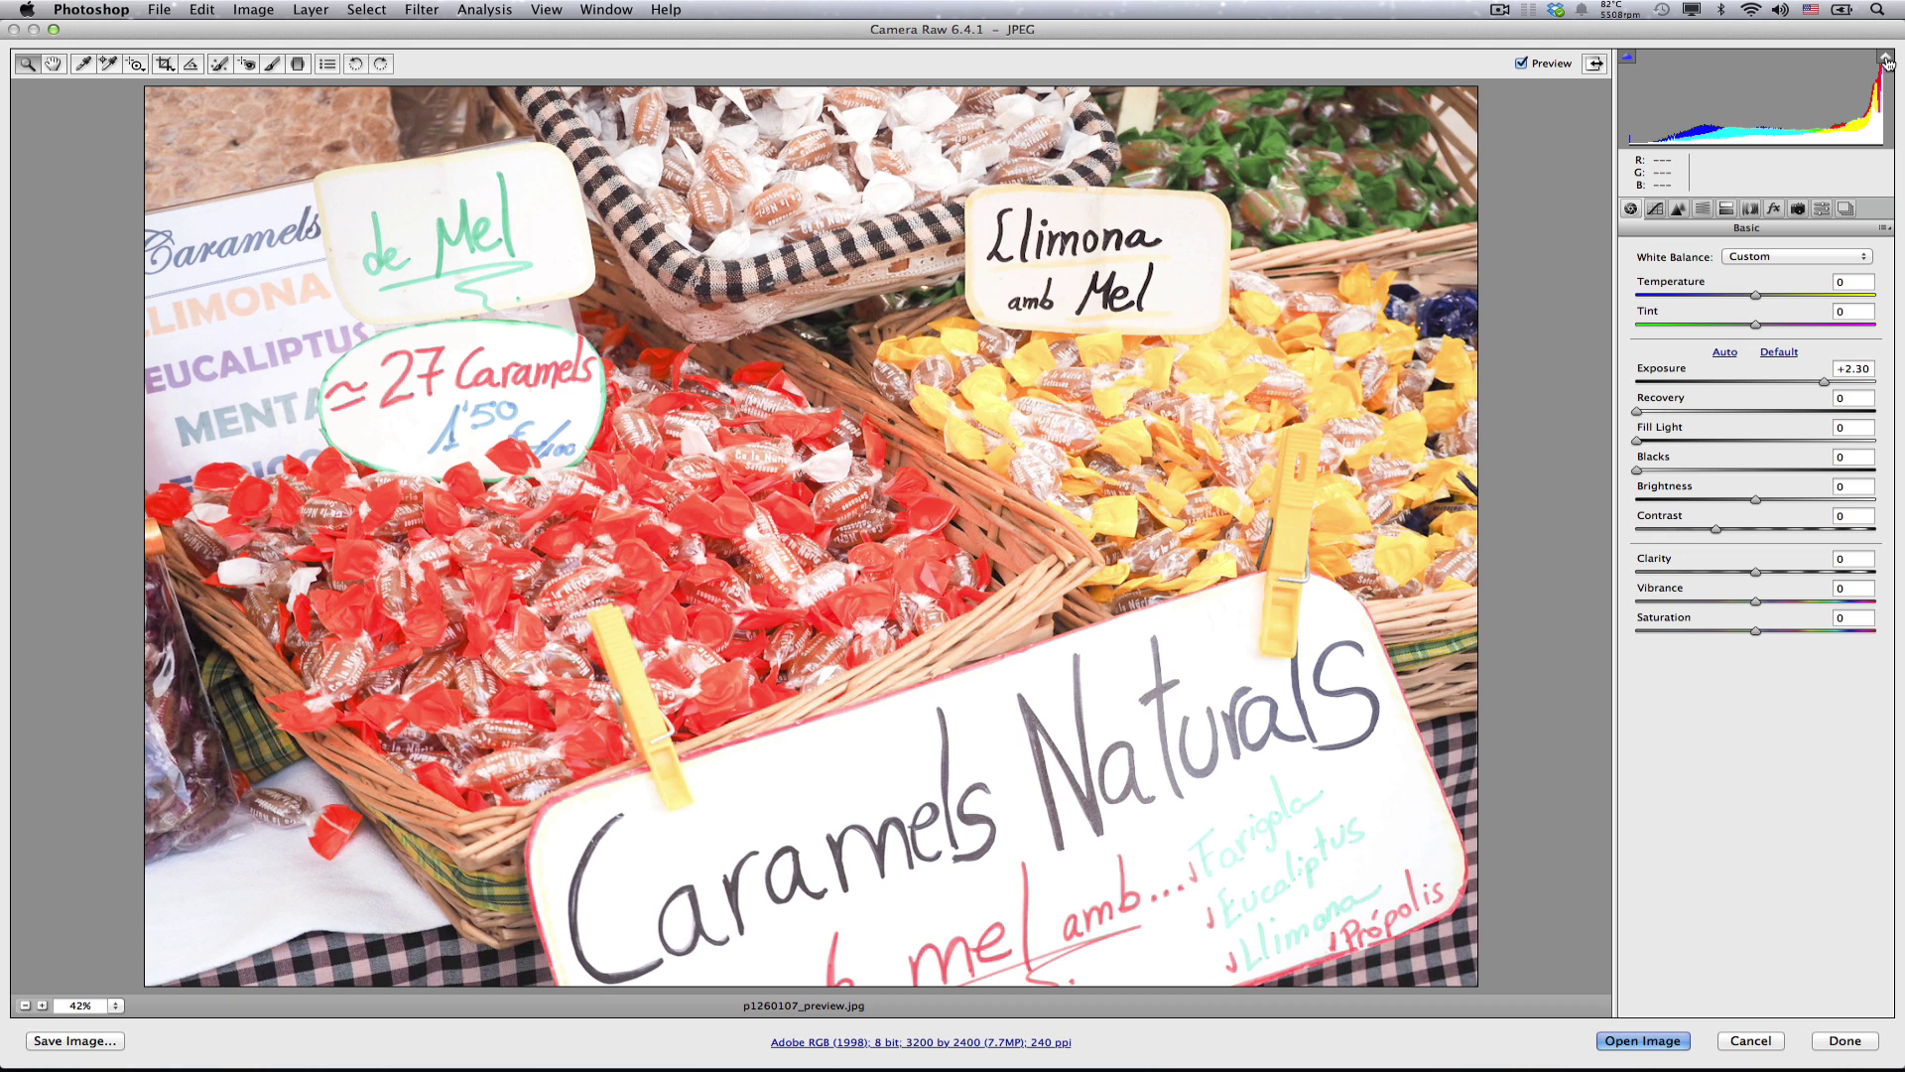
key("shift")
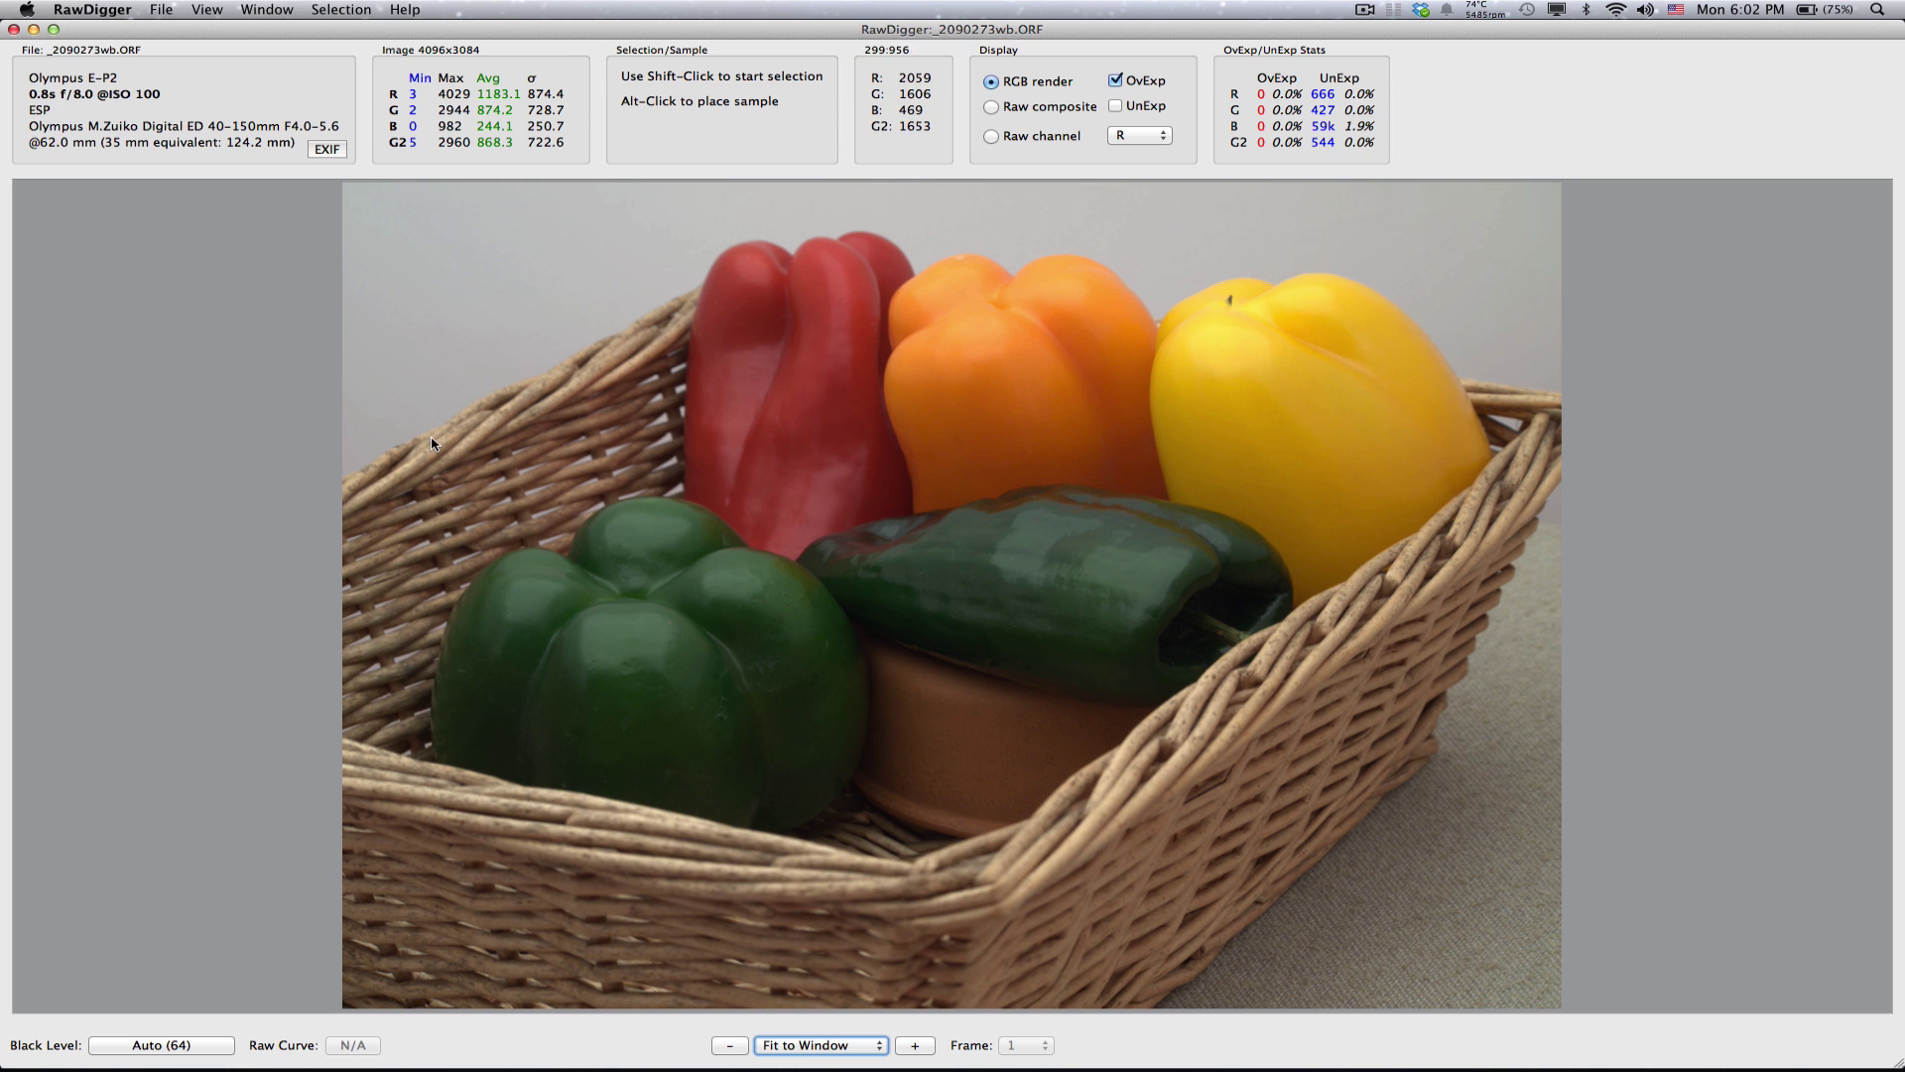
Display the raw histogram window for the pepper-basket _2090273wb.ORF shot.
left_click(269, 17)
left_click(272, 32)
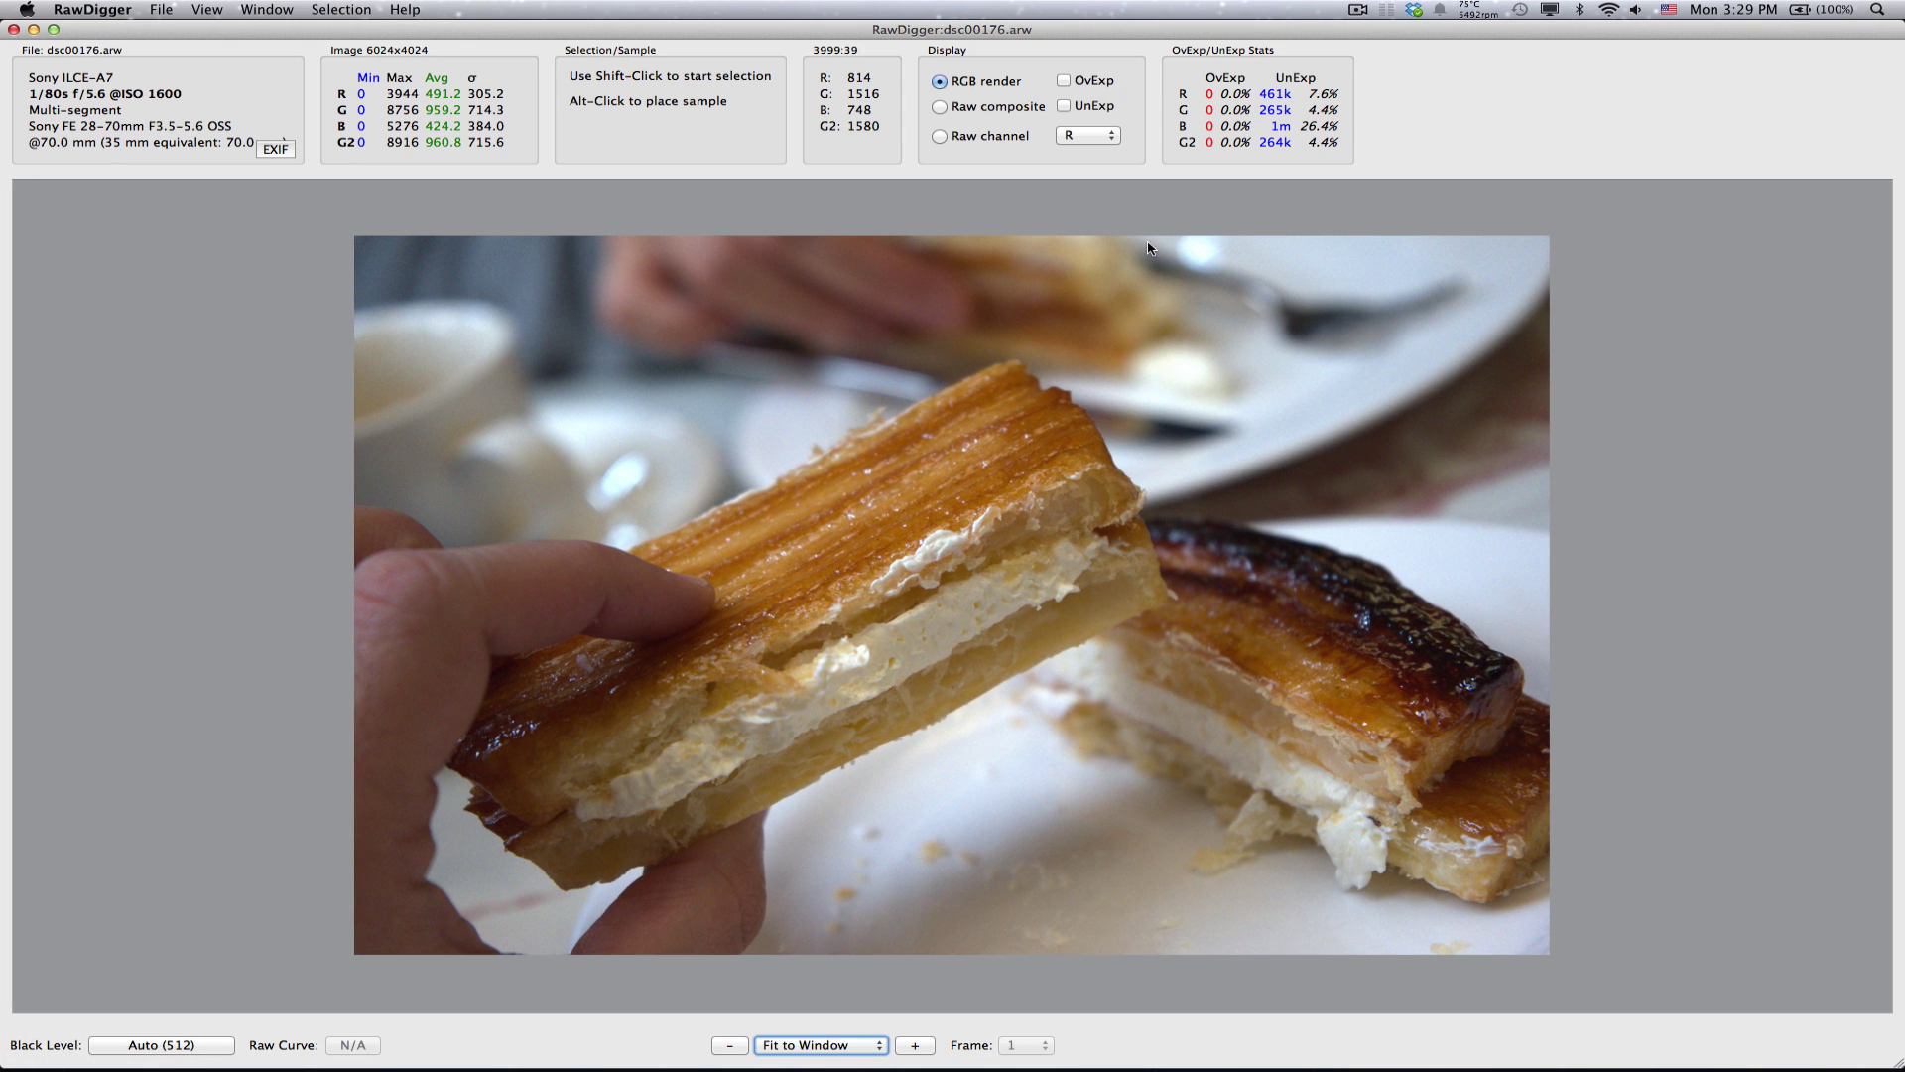
Show the pastry's underexposed areas in blue and set Auto OE Offset to -3.00 EV.
left_click(1086, 113)
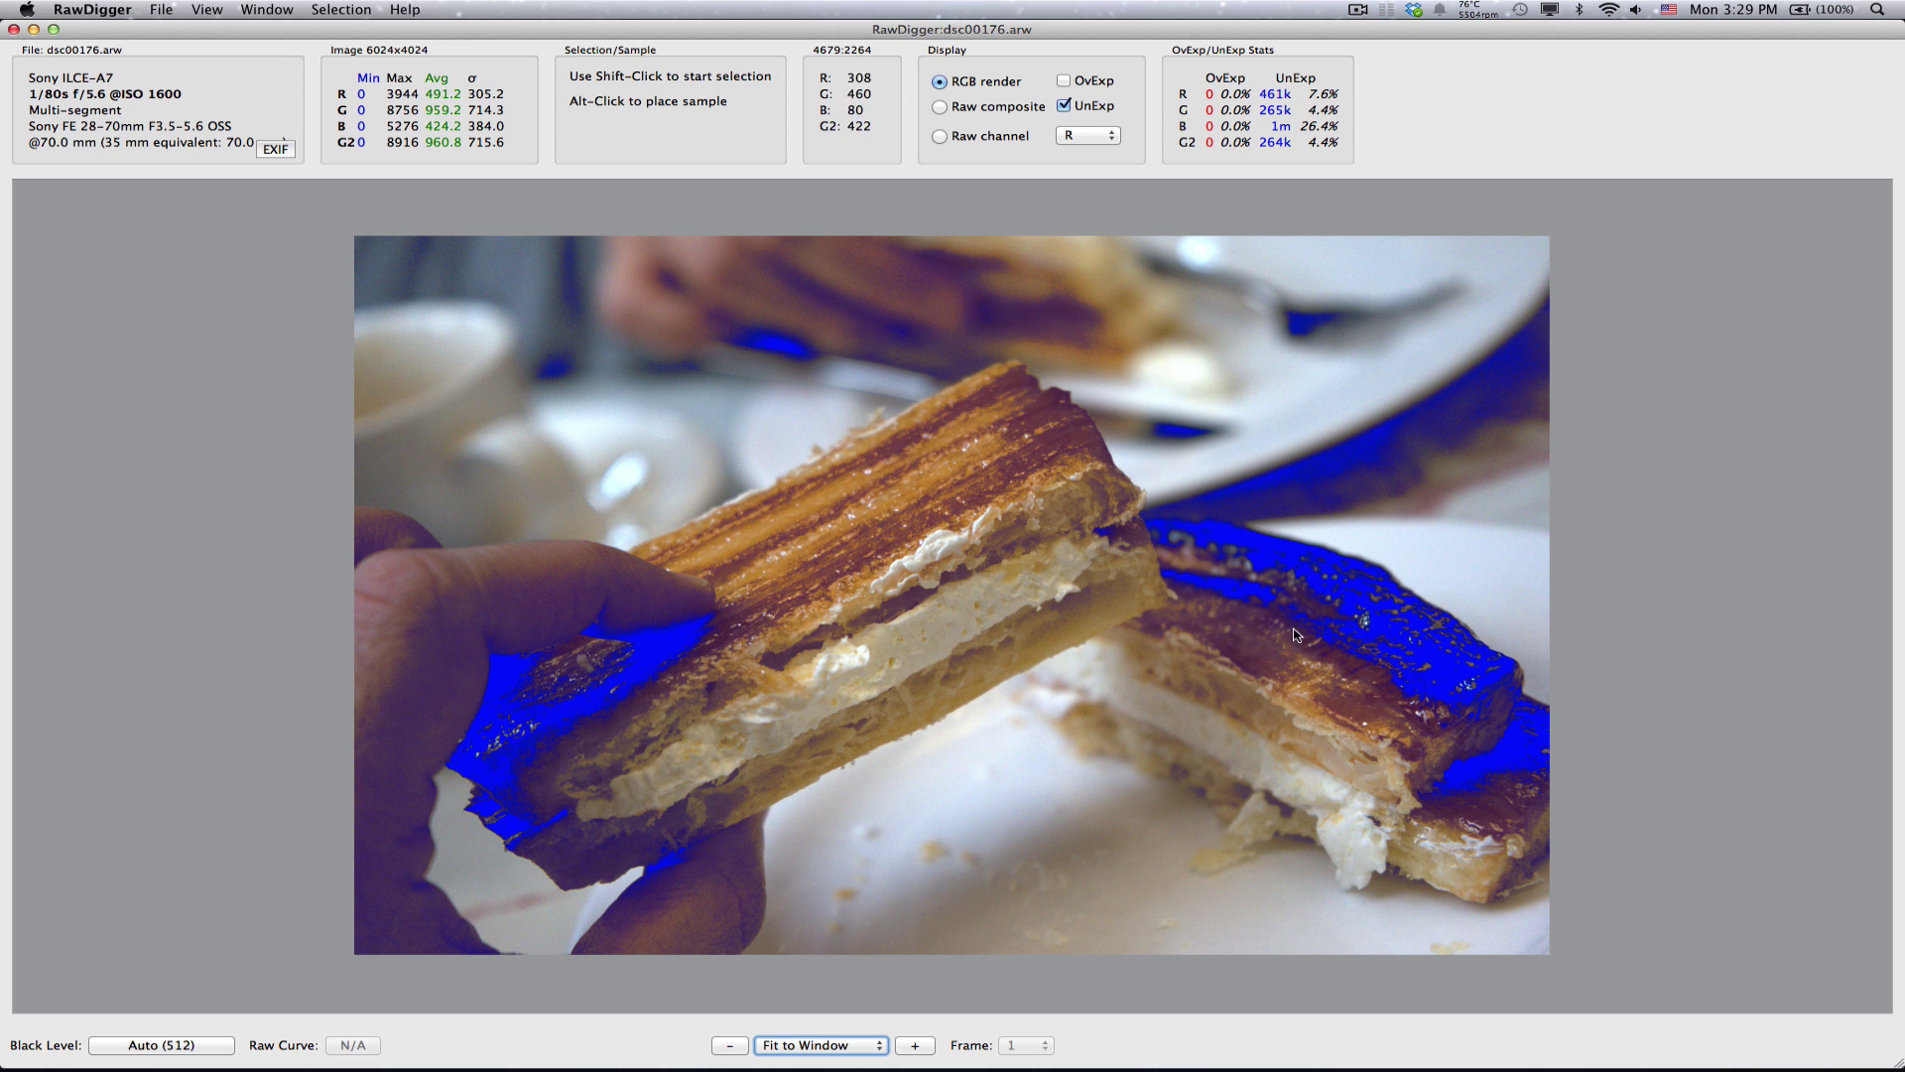
key("super+comma")
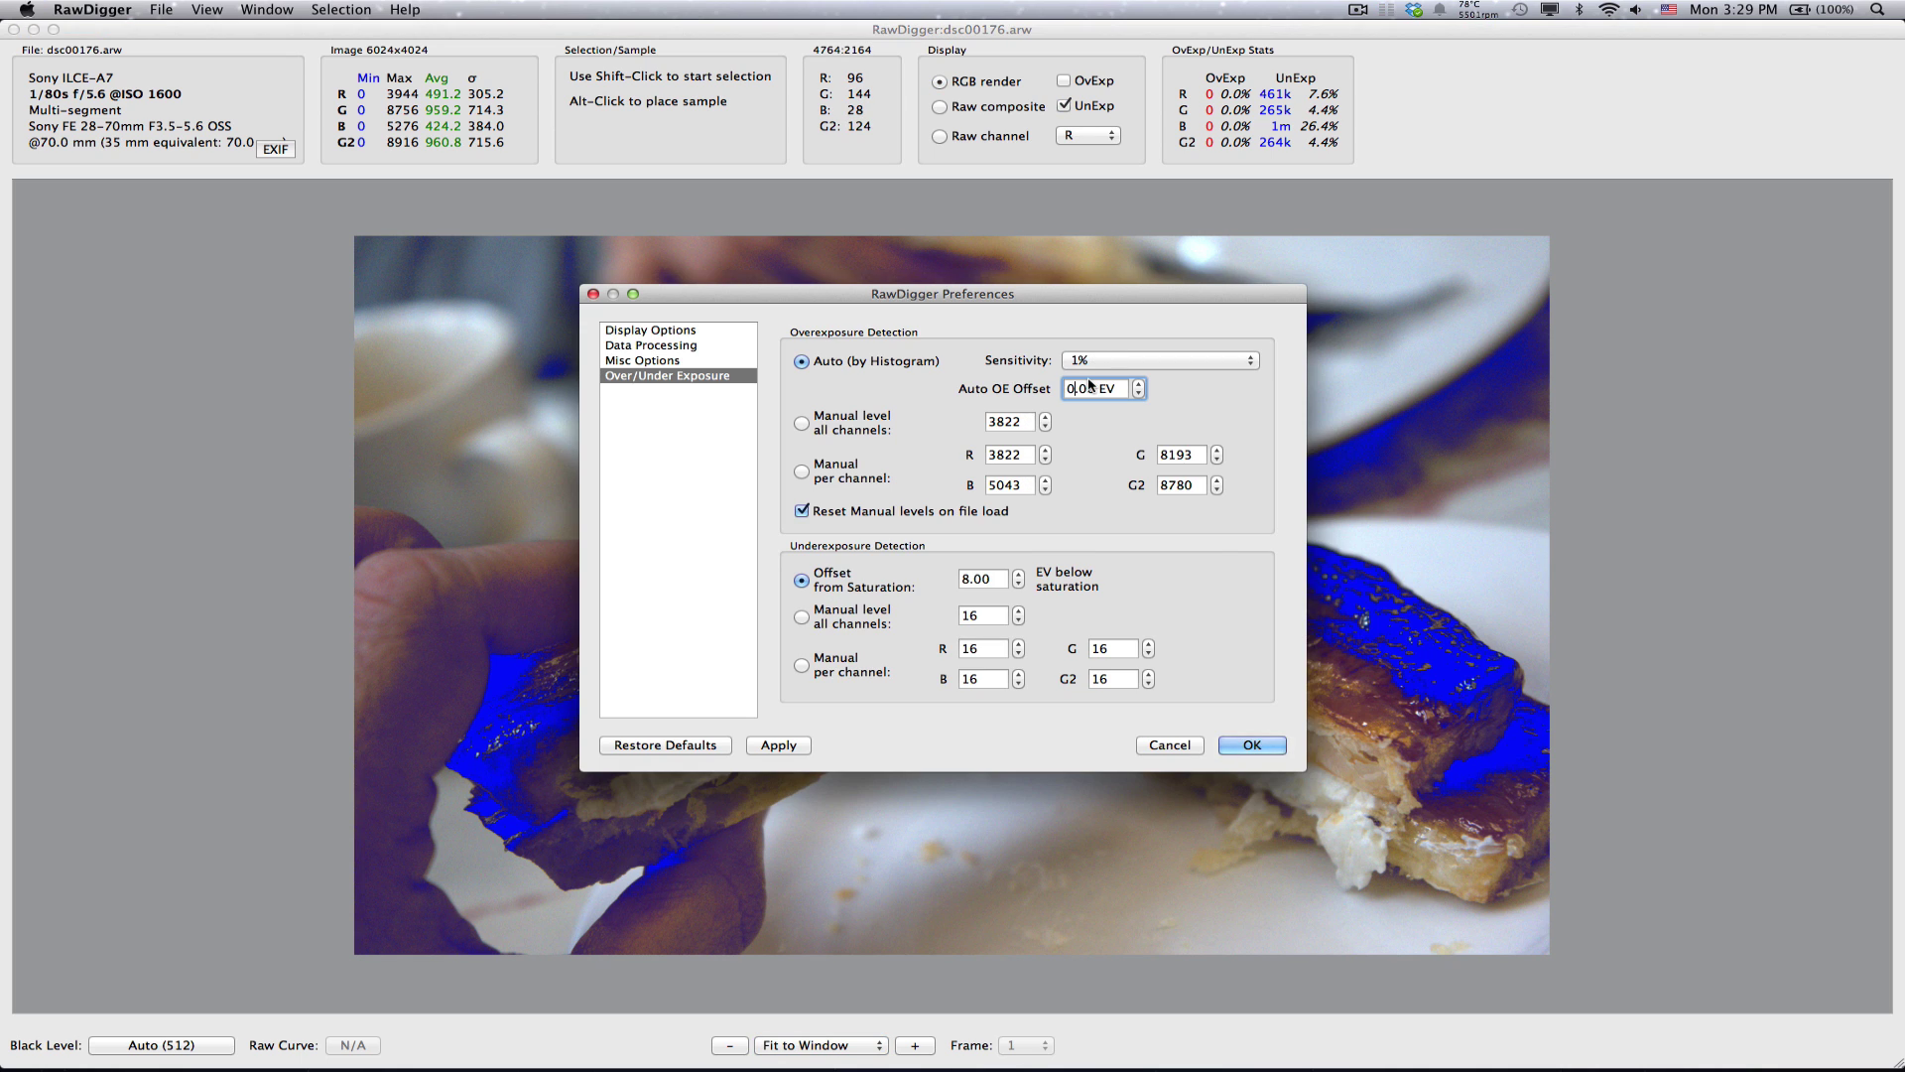
key("Left")
type("-")
key("Delete")
type("3")
left_click(1250, 744)
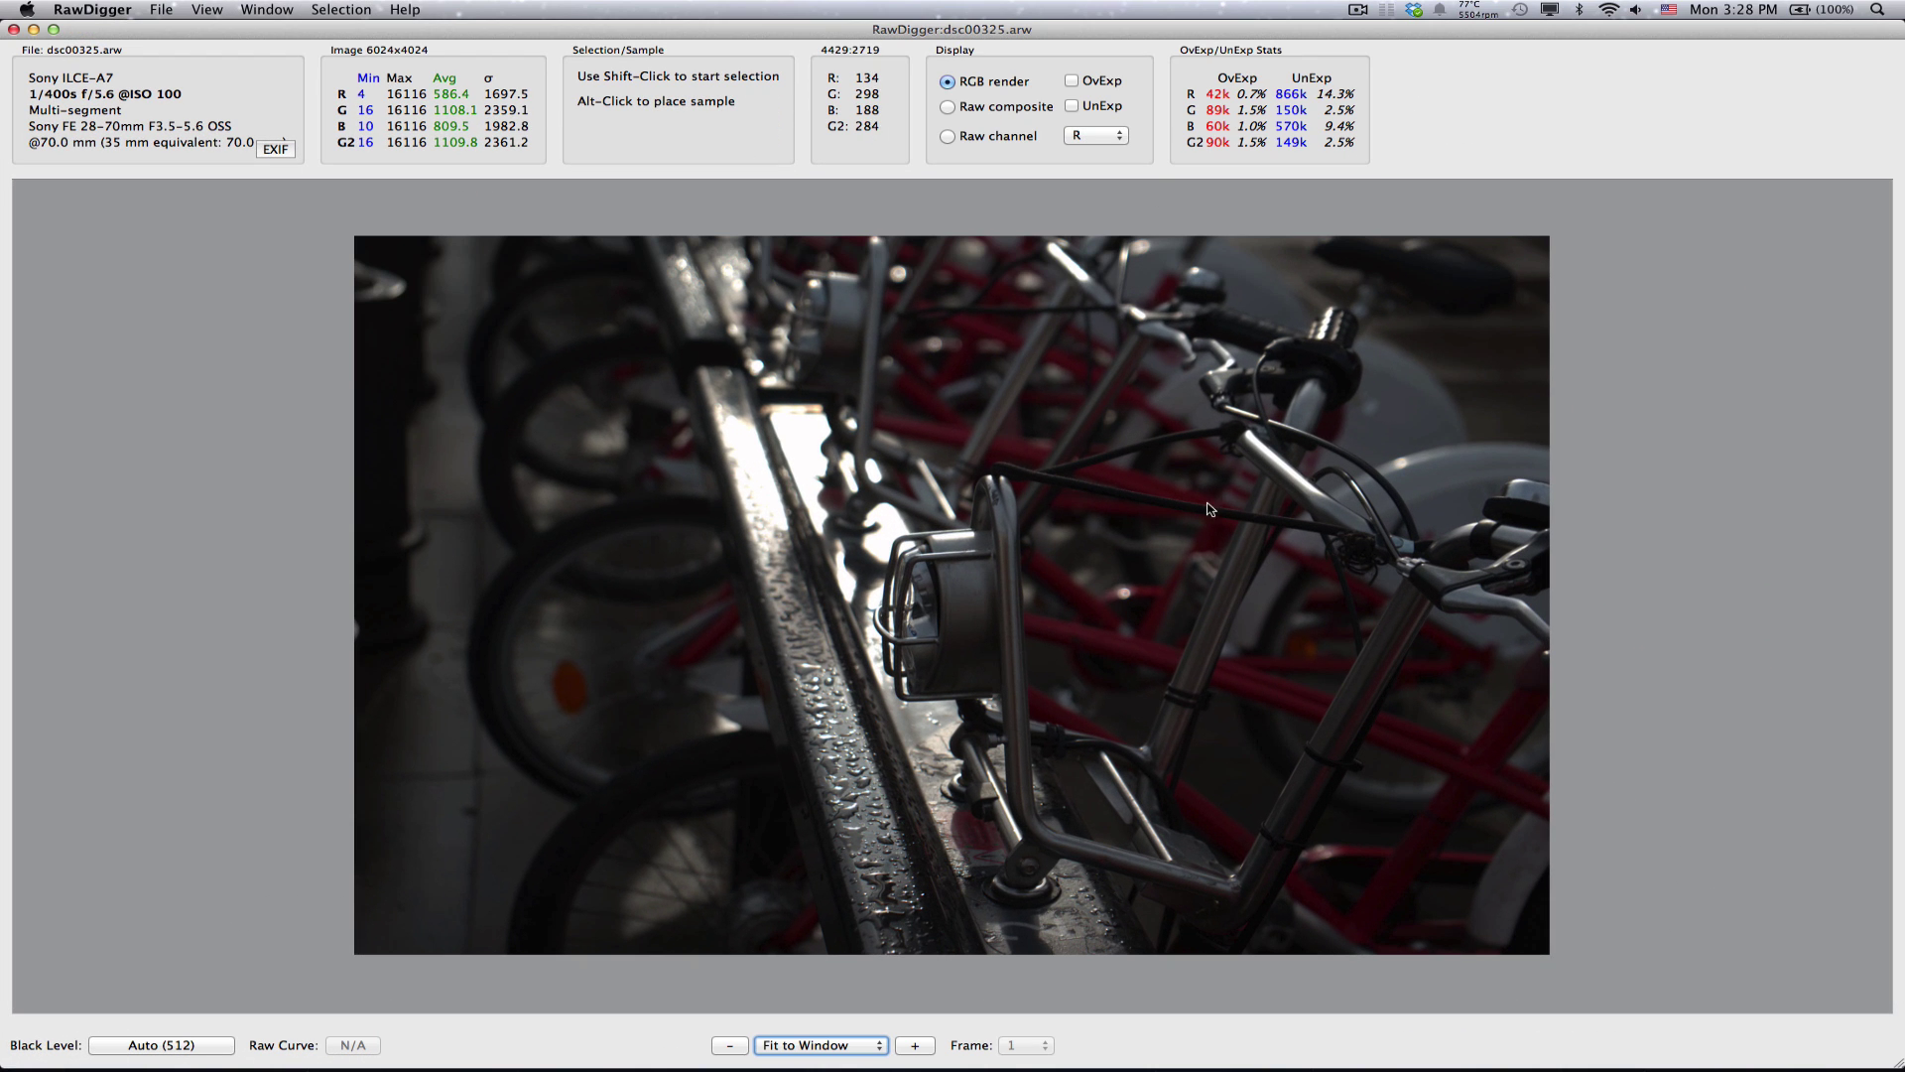
Enable the OvExp and UnExp warnings on the dsc00325.arw bicycle photo.
left_click(1094, 82)
left_click(1089, 107)
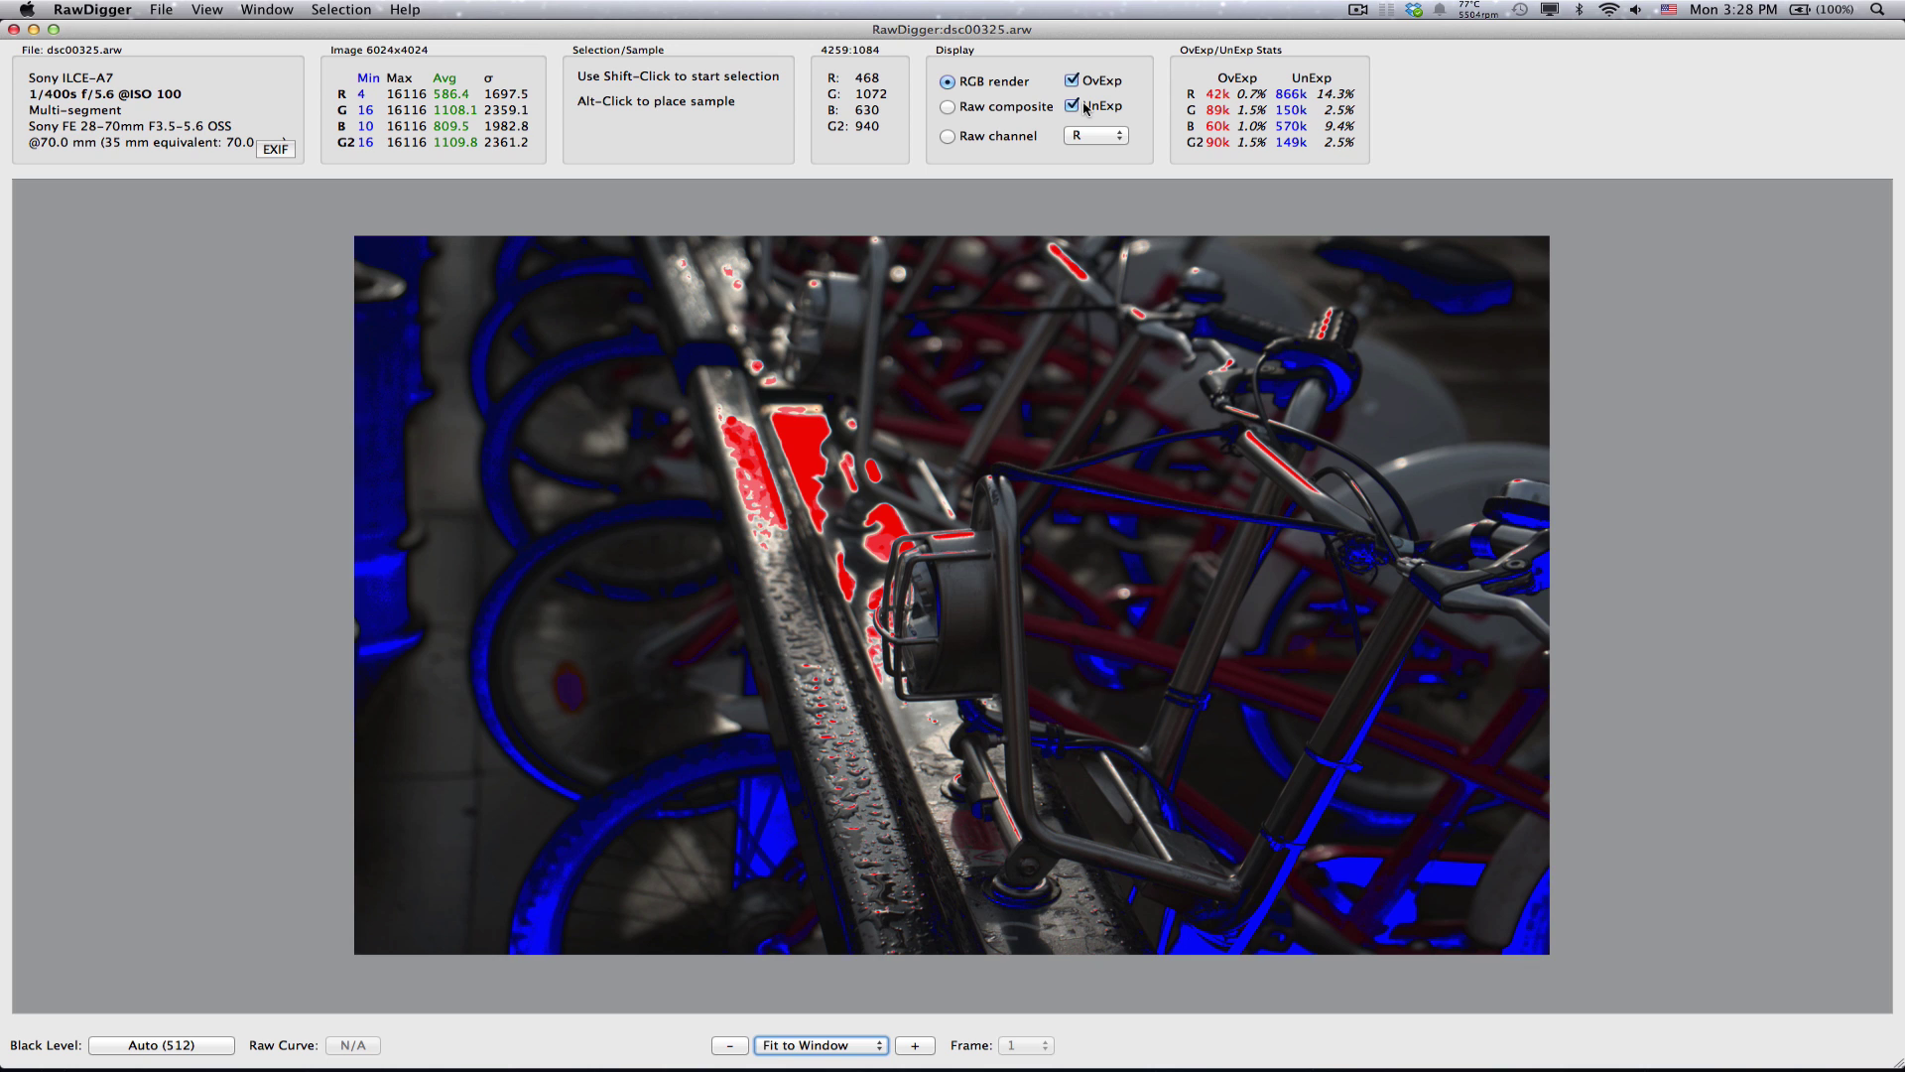